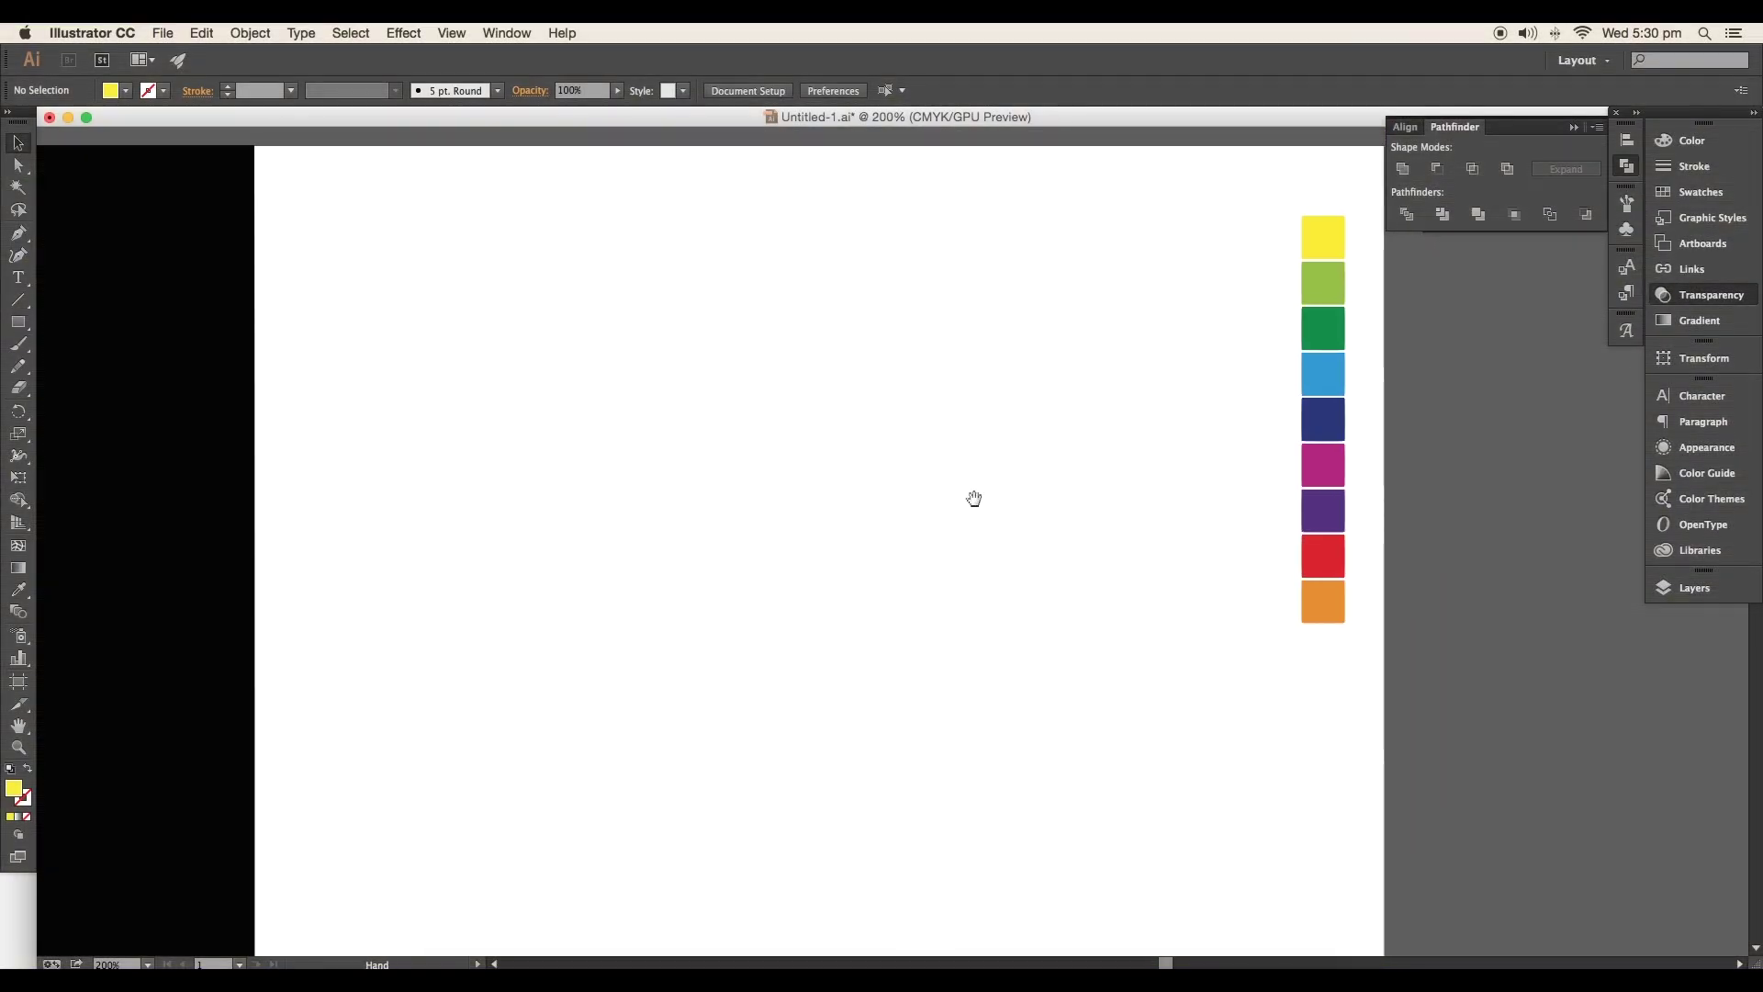
Pan the view down slightly so the blank artboard and its nine swatches show
{"action": "left_click_drag", "start_coordinate": [974, 499], "coordinate": [972, 531]}
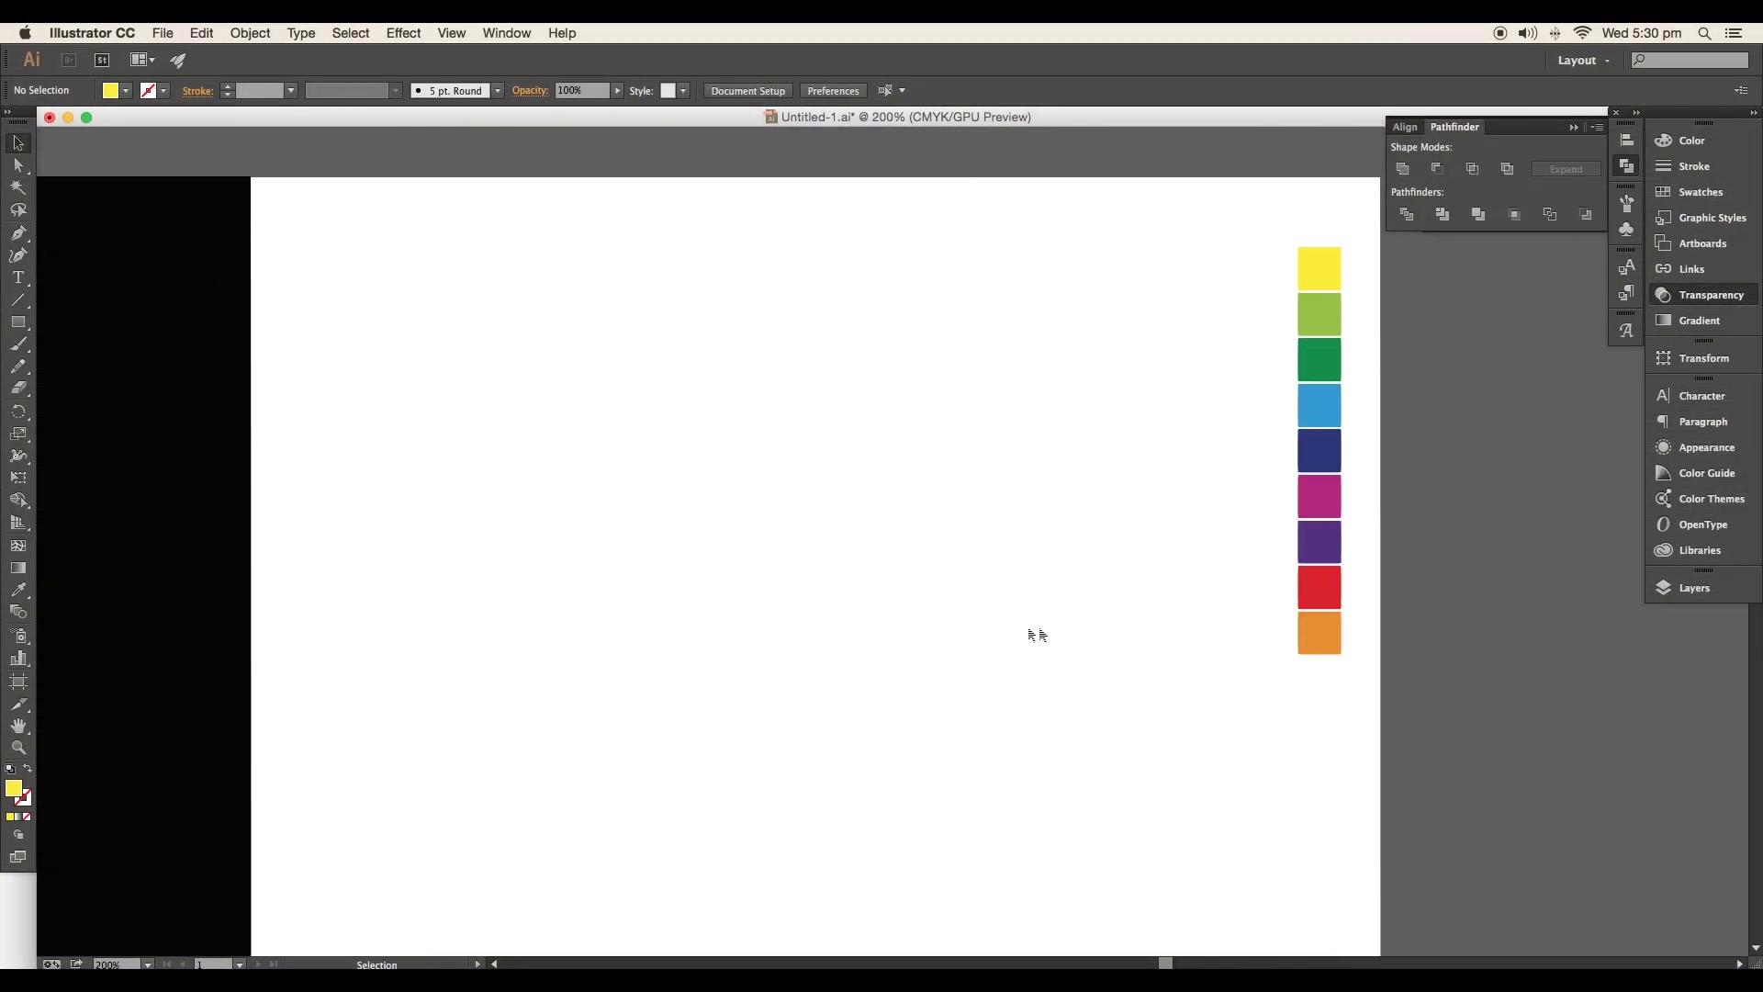
Draw a tall yellow ellipse on the artboard
{"action": "left_click_drag", "start_coordinate": [18, 321], "coordinate": [55, 362]}
{"action": "left_click_drag", "start_coordinate": [726, 383], "coordinate": [765, 551]}
{"action": "left_click", "coordinate": [28, 145]}
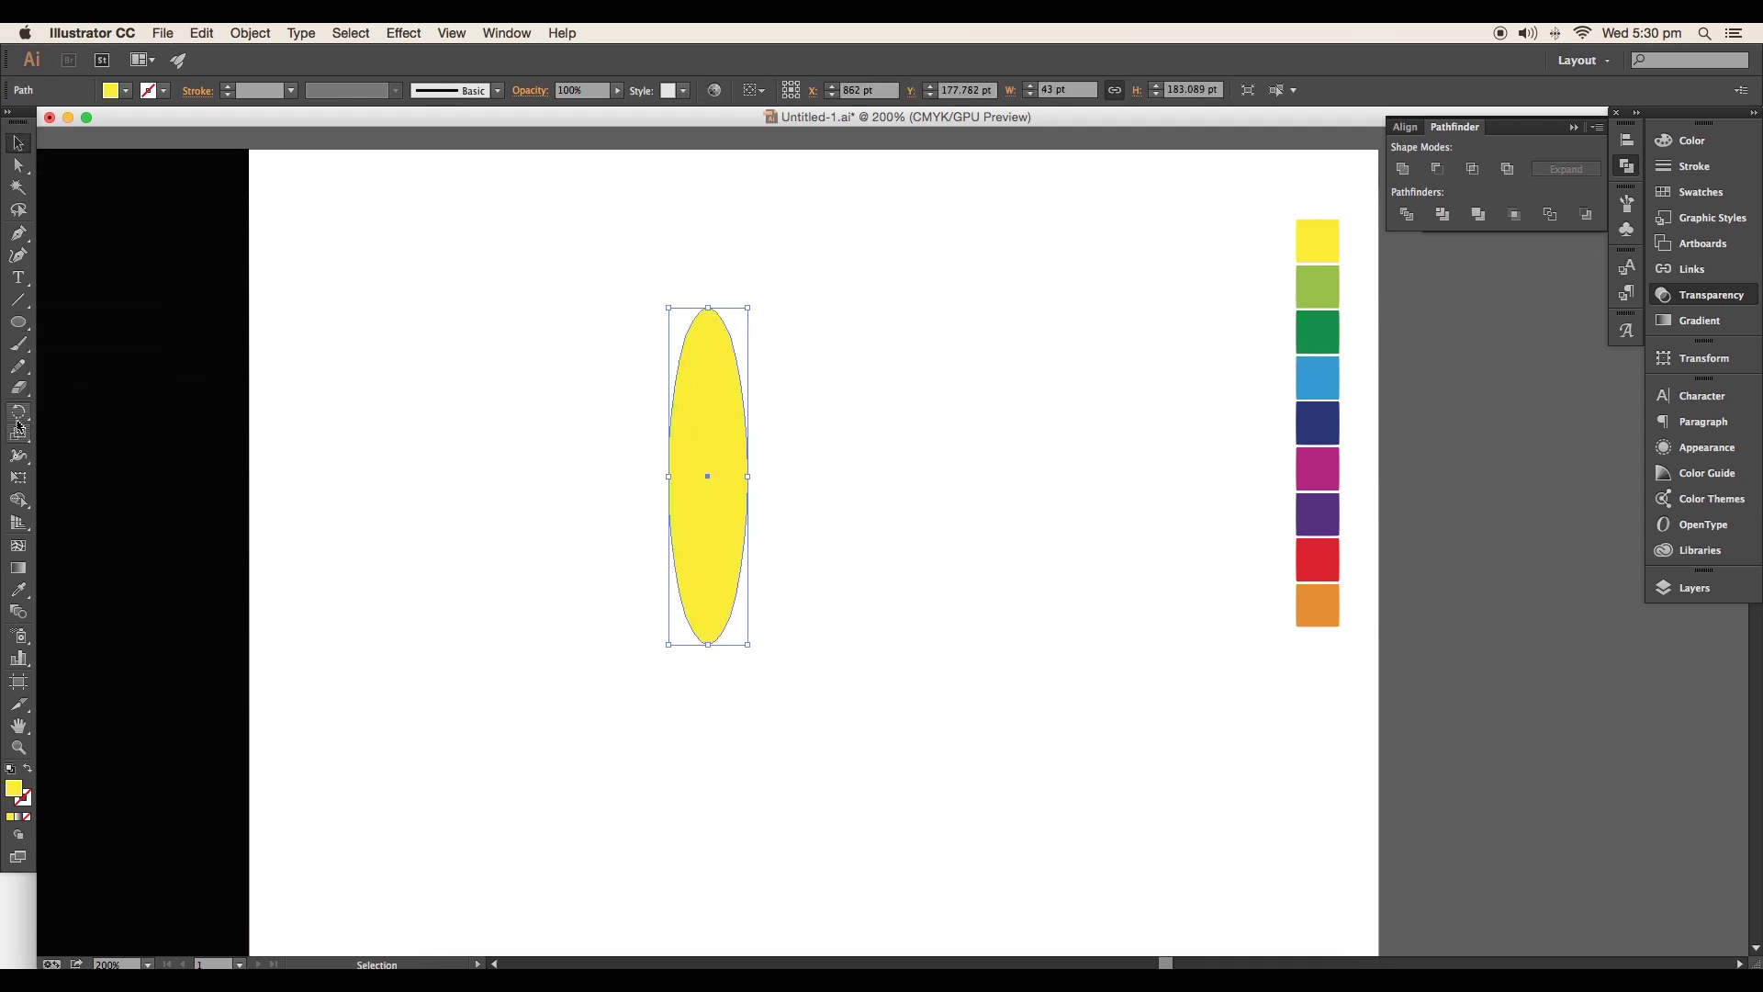
Rotate copies of the ellipse around its centre repeatedly to form the petal flower
{"action": "left_click", "coordinate": [19, 415]}
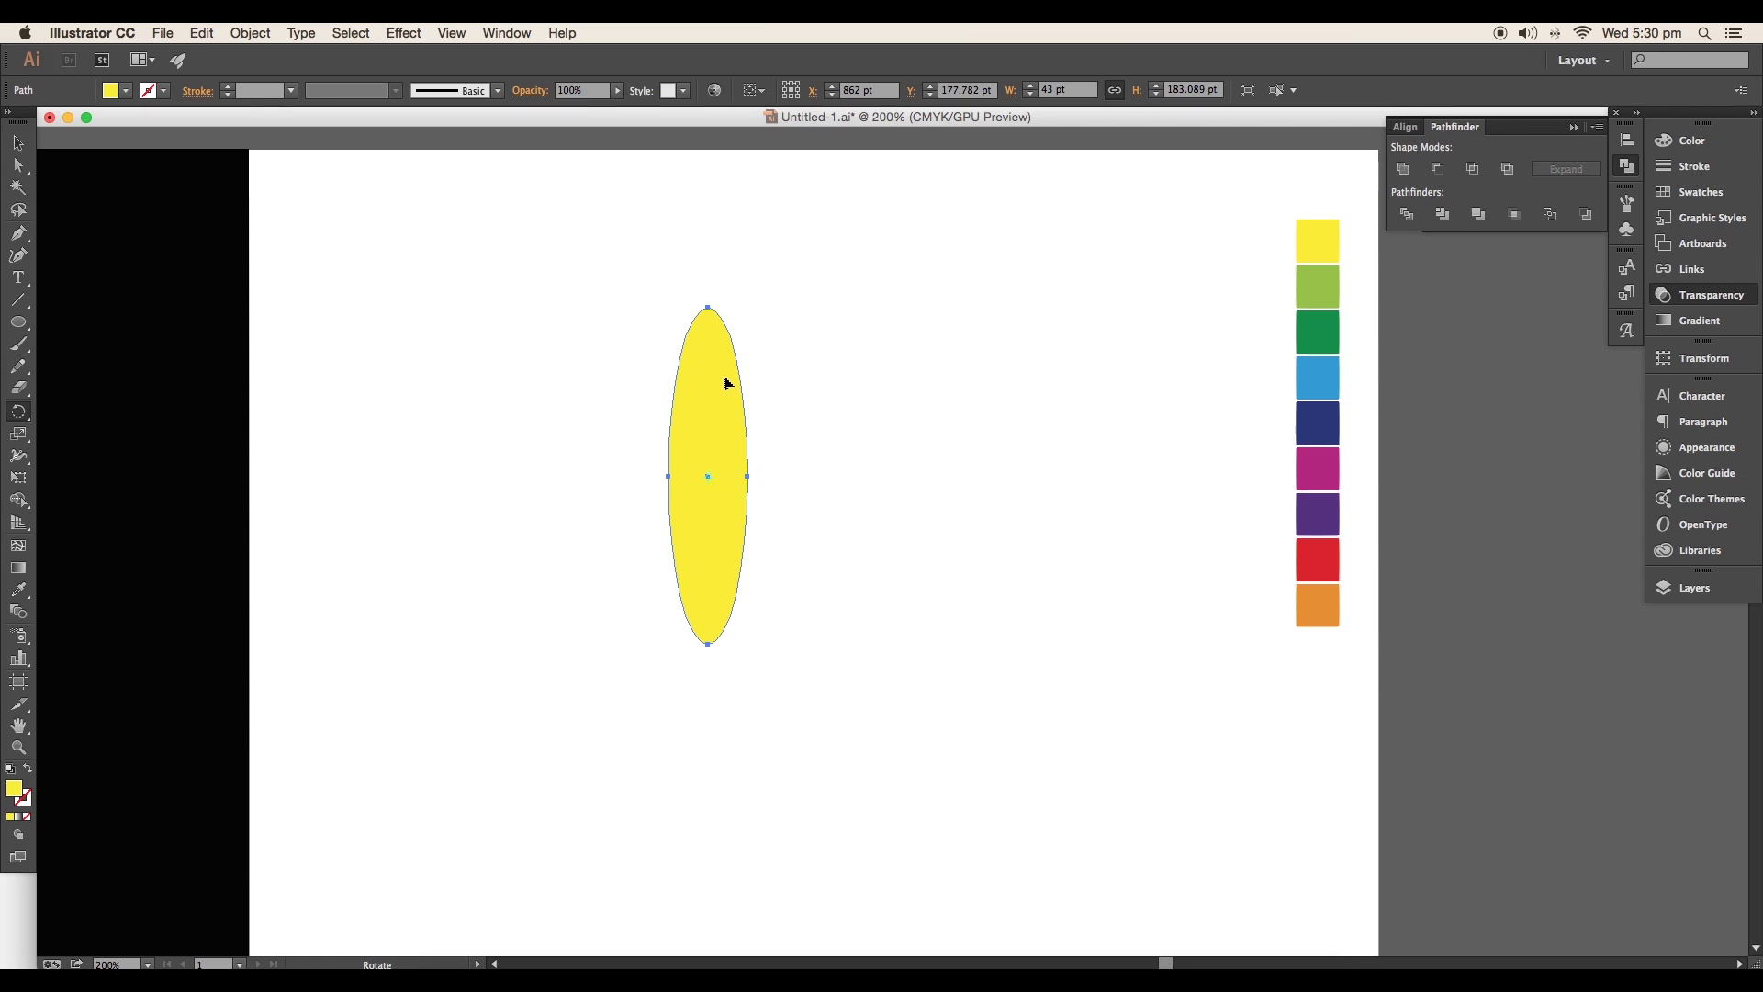
{"action": "left_click_drag", "start_coordinate": [720, 354], "coordinate": [642, 226]}
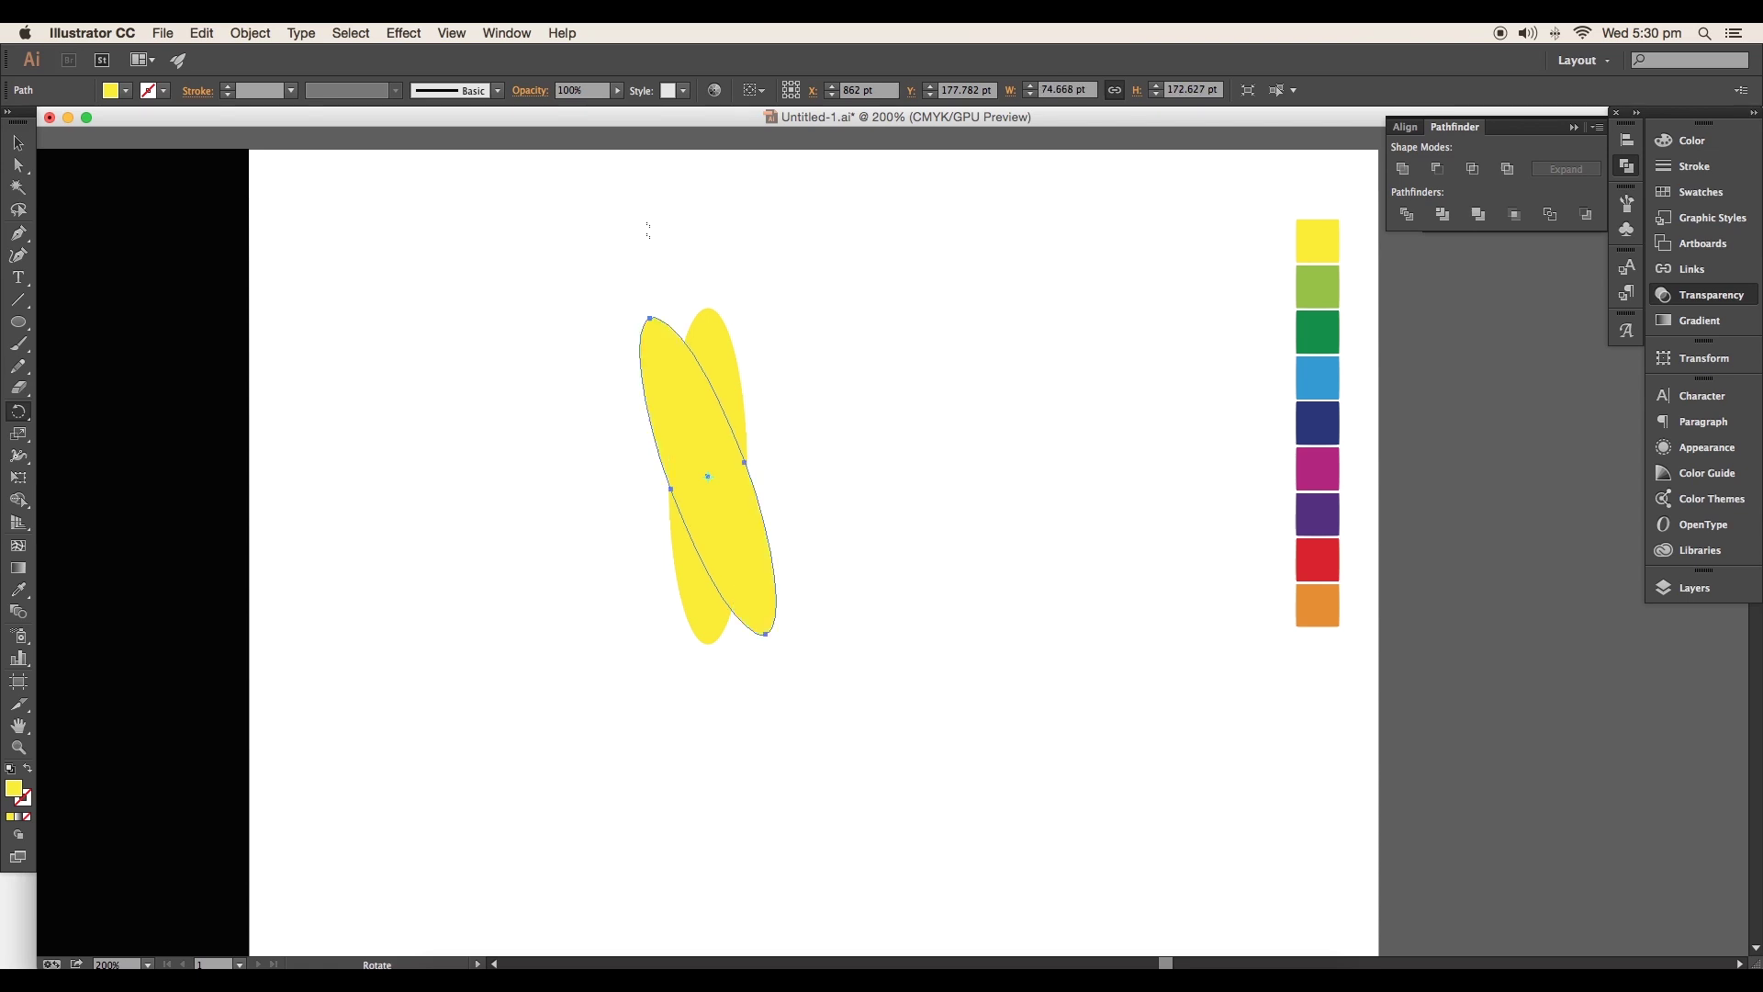
{"action": "key", "text": "super+d"}
{"action": "key", "text": "super+d"}
{"action": "key", "text": "super+d"}
{"action": "key", "text": "super+d"}
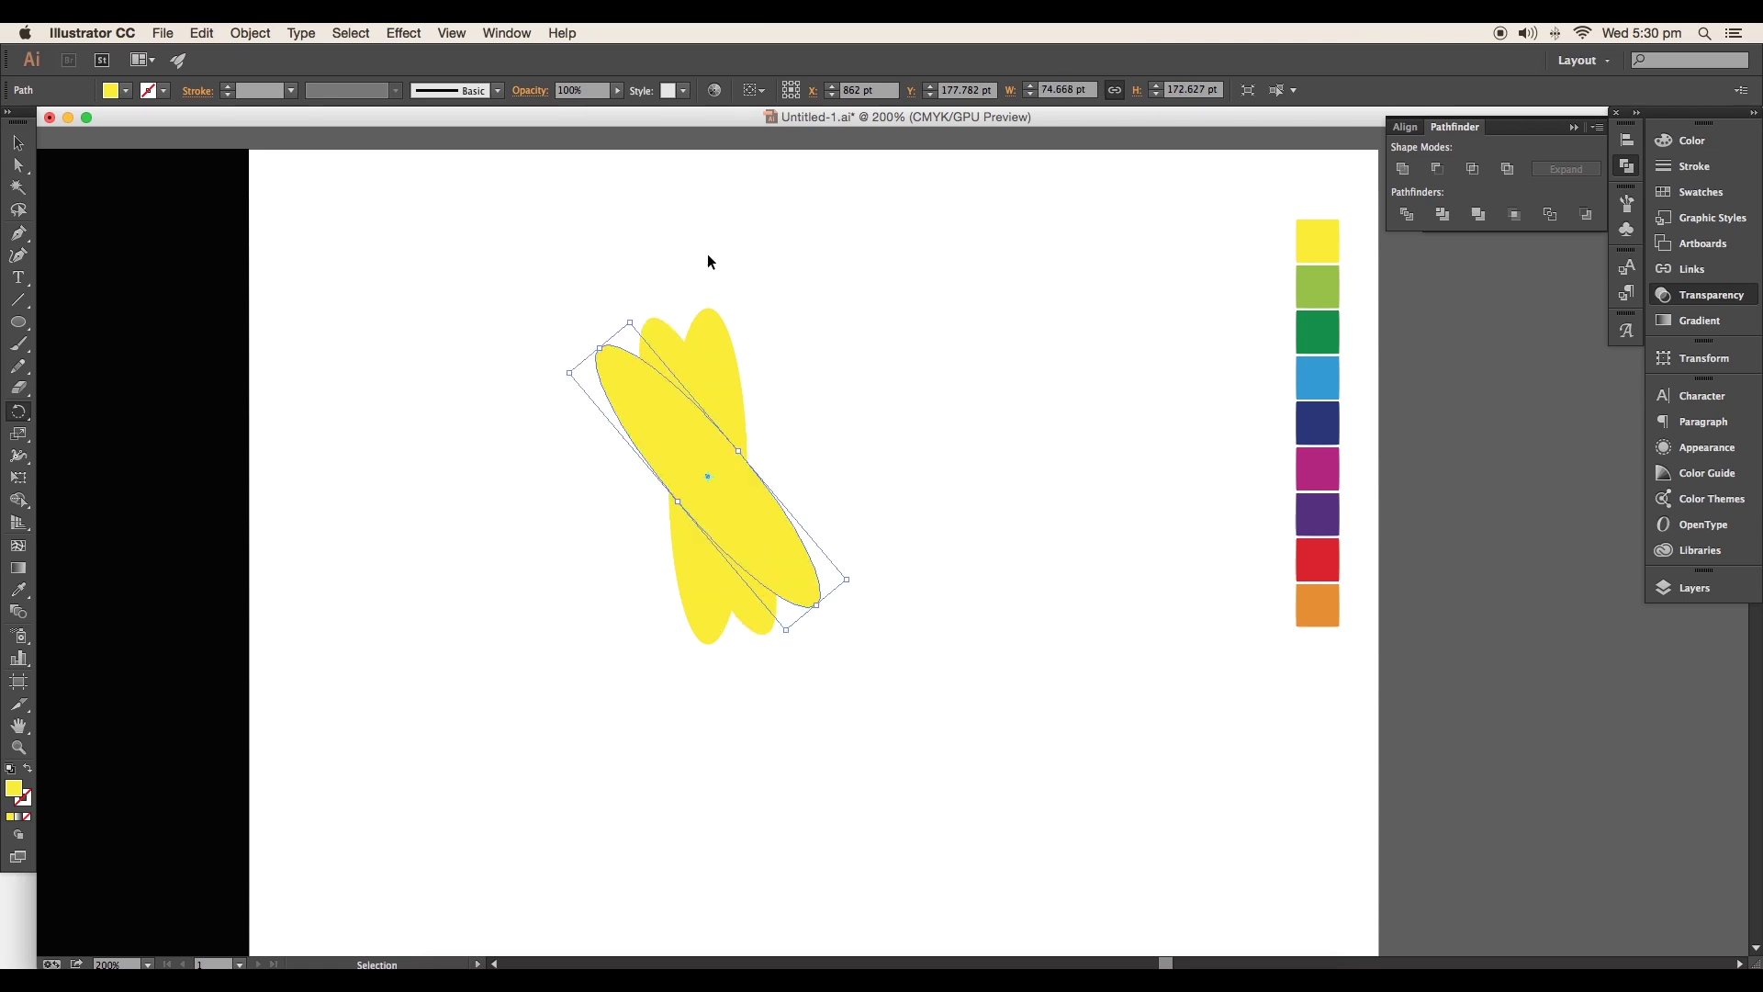
{"action": "key", "text": "super+d"}
{"action": "key", "text": "super+d"}
{"action": "key", "text": "super+d"}
{"action": "key", "text": "super+d"}
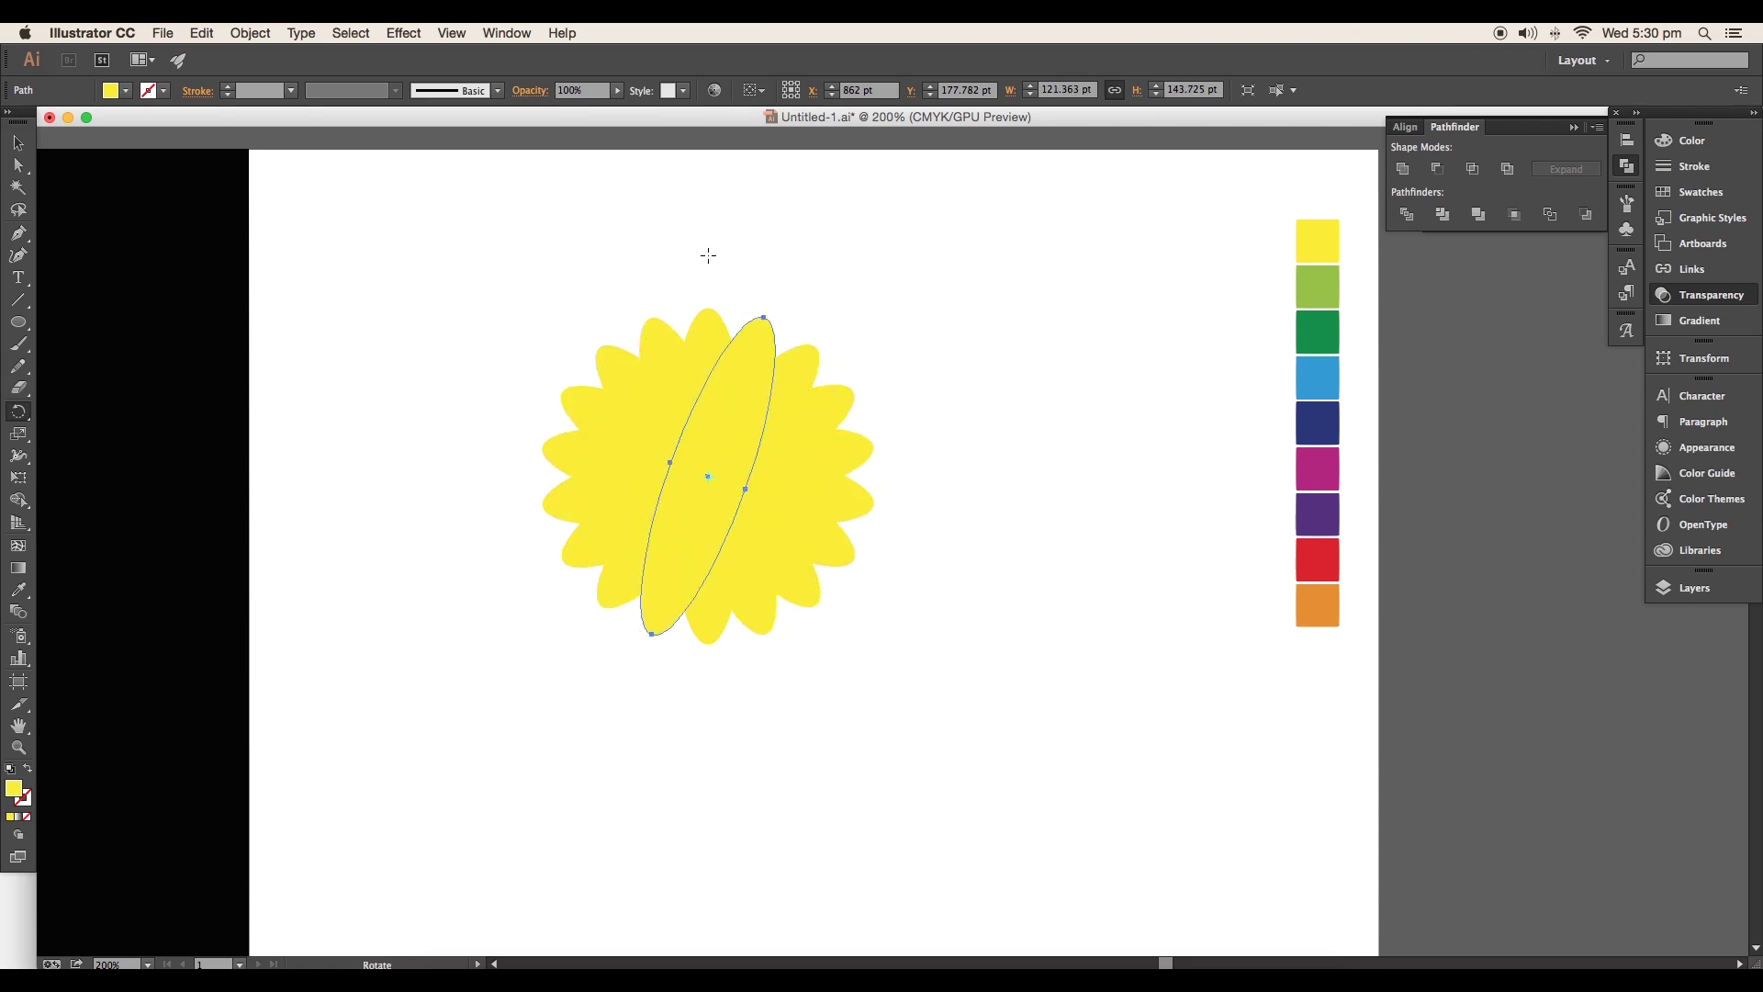
{"action": "left_click", "coordinate": [18, 142]}
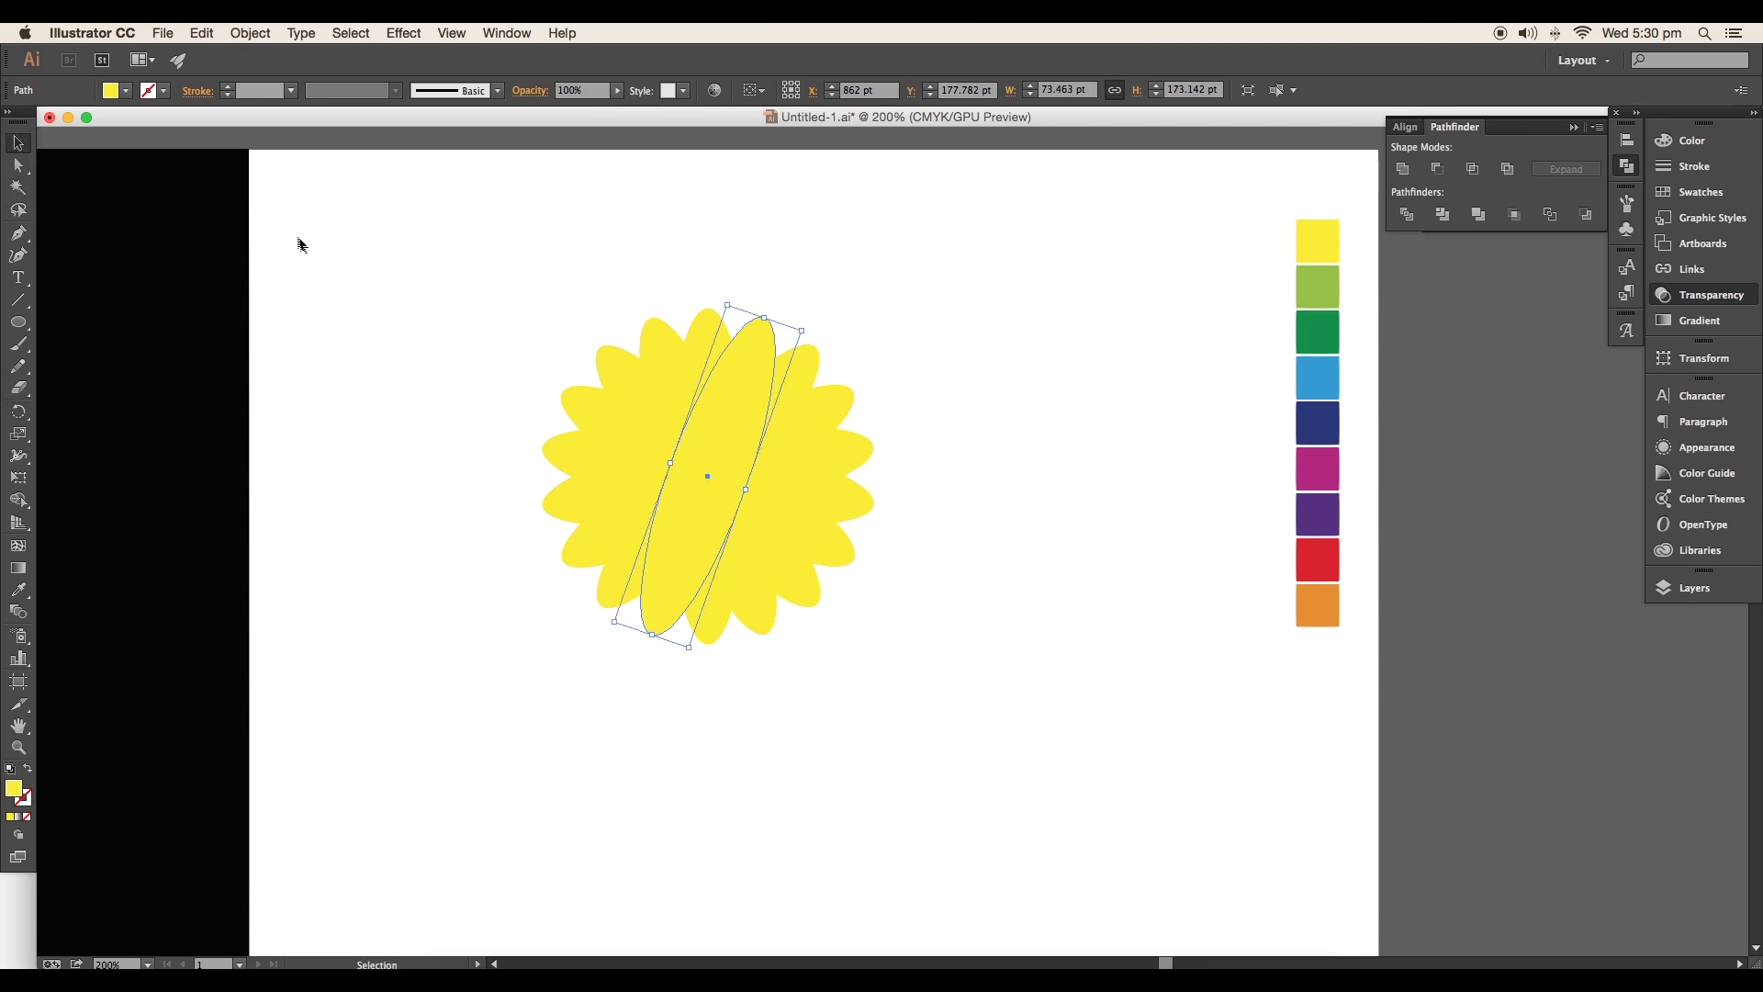
{"action": "left_click_drag", "start_coordinate": [490, 278], "coordinate": [606, 400]}
Colour the petals from the swatches: light green, dark green, light blue, navy and magenta
{"action": "left_click", "coordinate": [704, 324]}
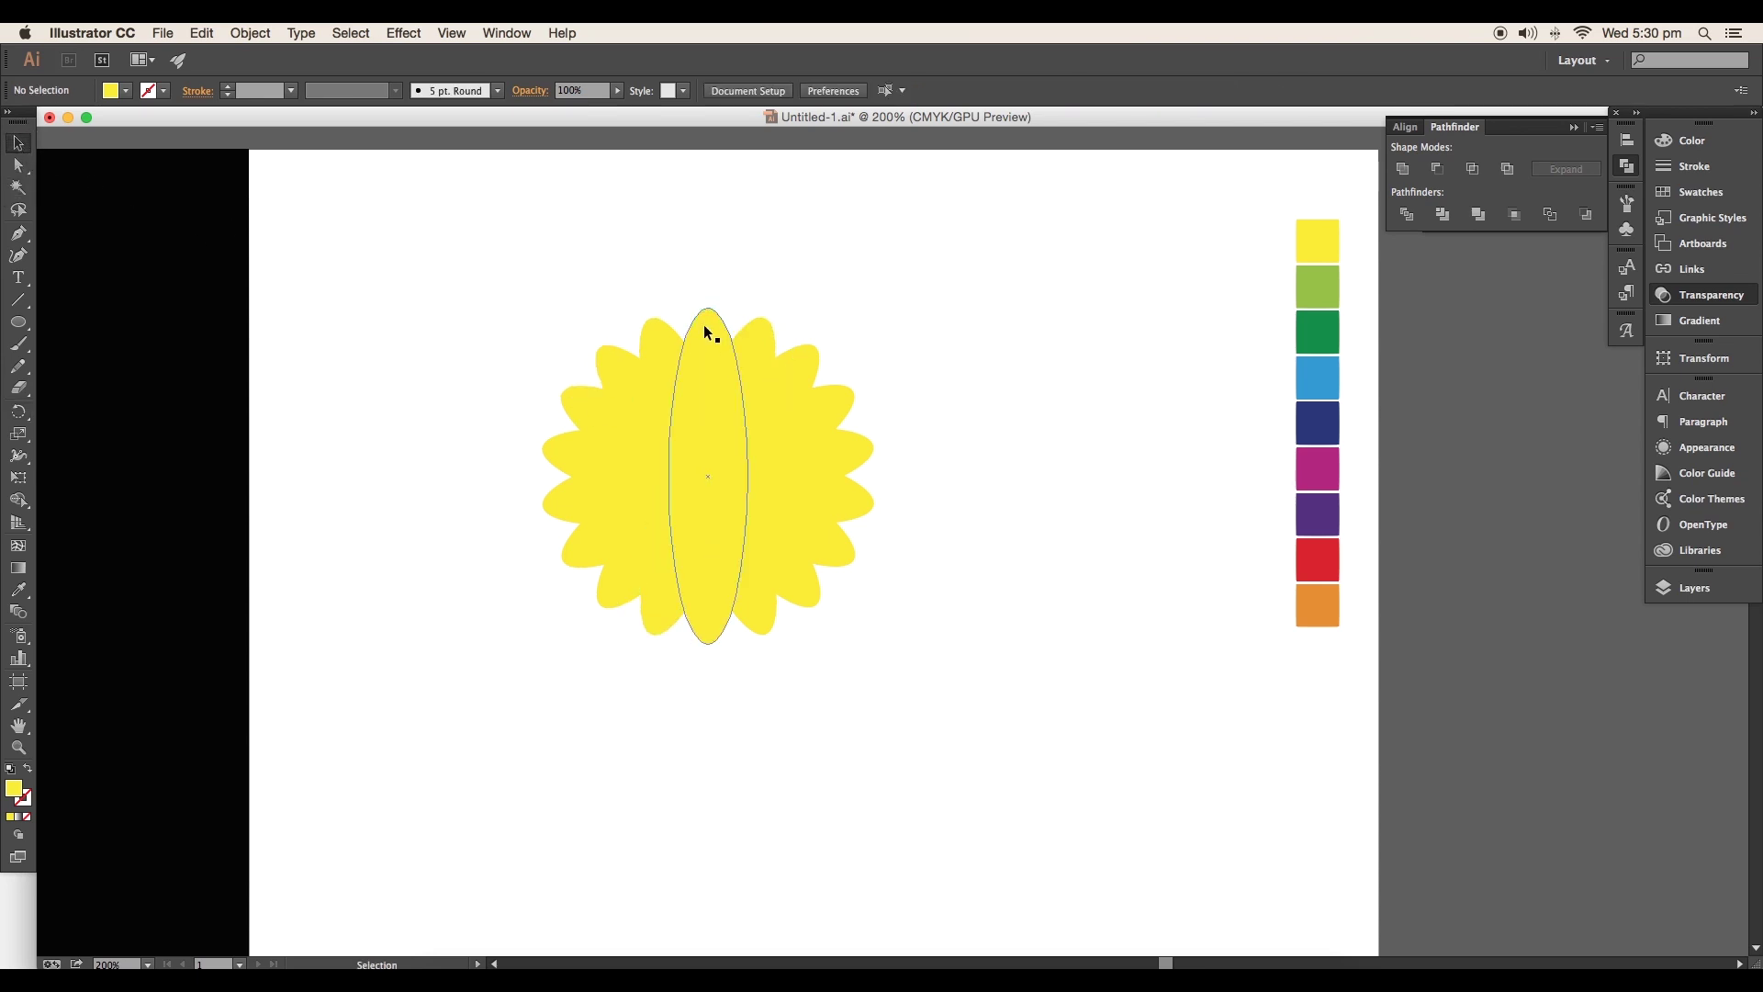
{"action": "key", "text": "i"}
{"action": "left_click", "coordinate": [768, 330], "text": "super"}
{"action": "left_click", "coordinate": [1318, 284]}
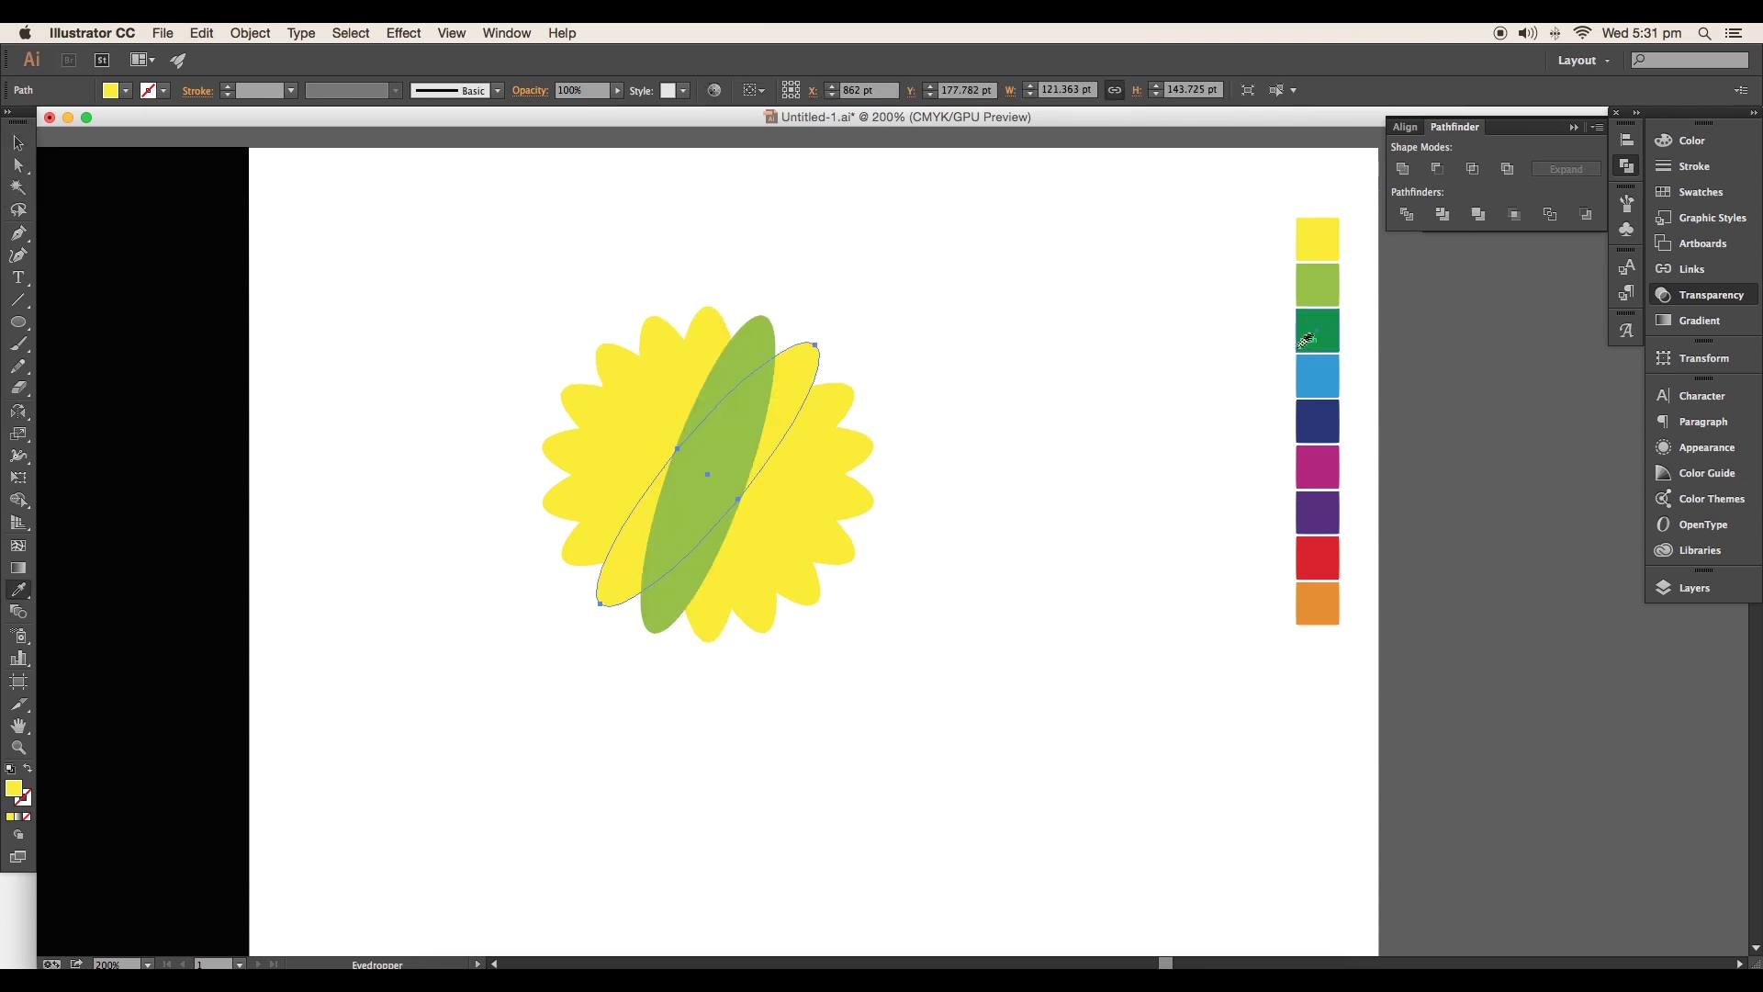
{"action": "left_click", "coordinate": [799, 367], "text": "super"}
{"action": "left_click", "coordinate": [1318, 331]}
{"action": "left_click", "coordinate": [845, 393], "text": "super"}
{"action": "left_click", "coordinate": [1304, 385]}
{"action": "left_click", "coordinate": [880, 441], "text": "super"}
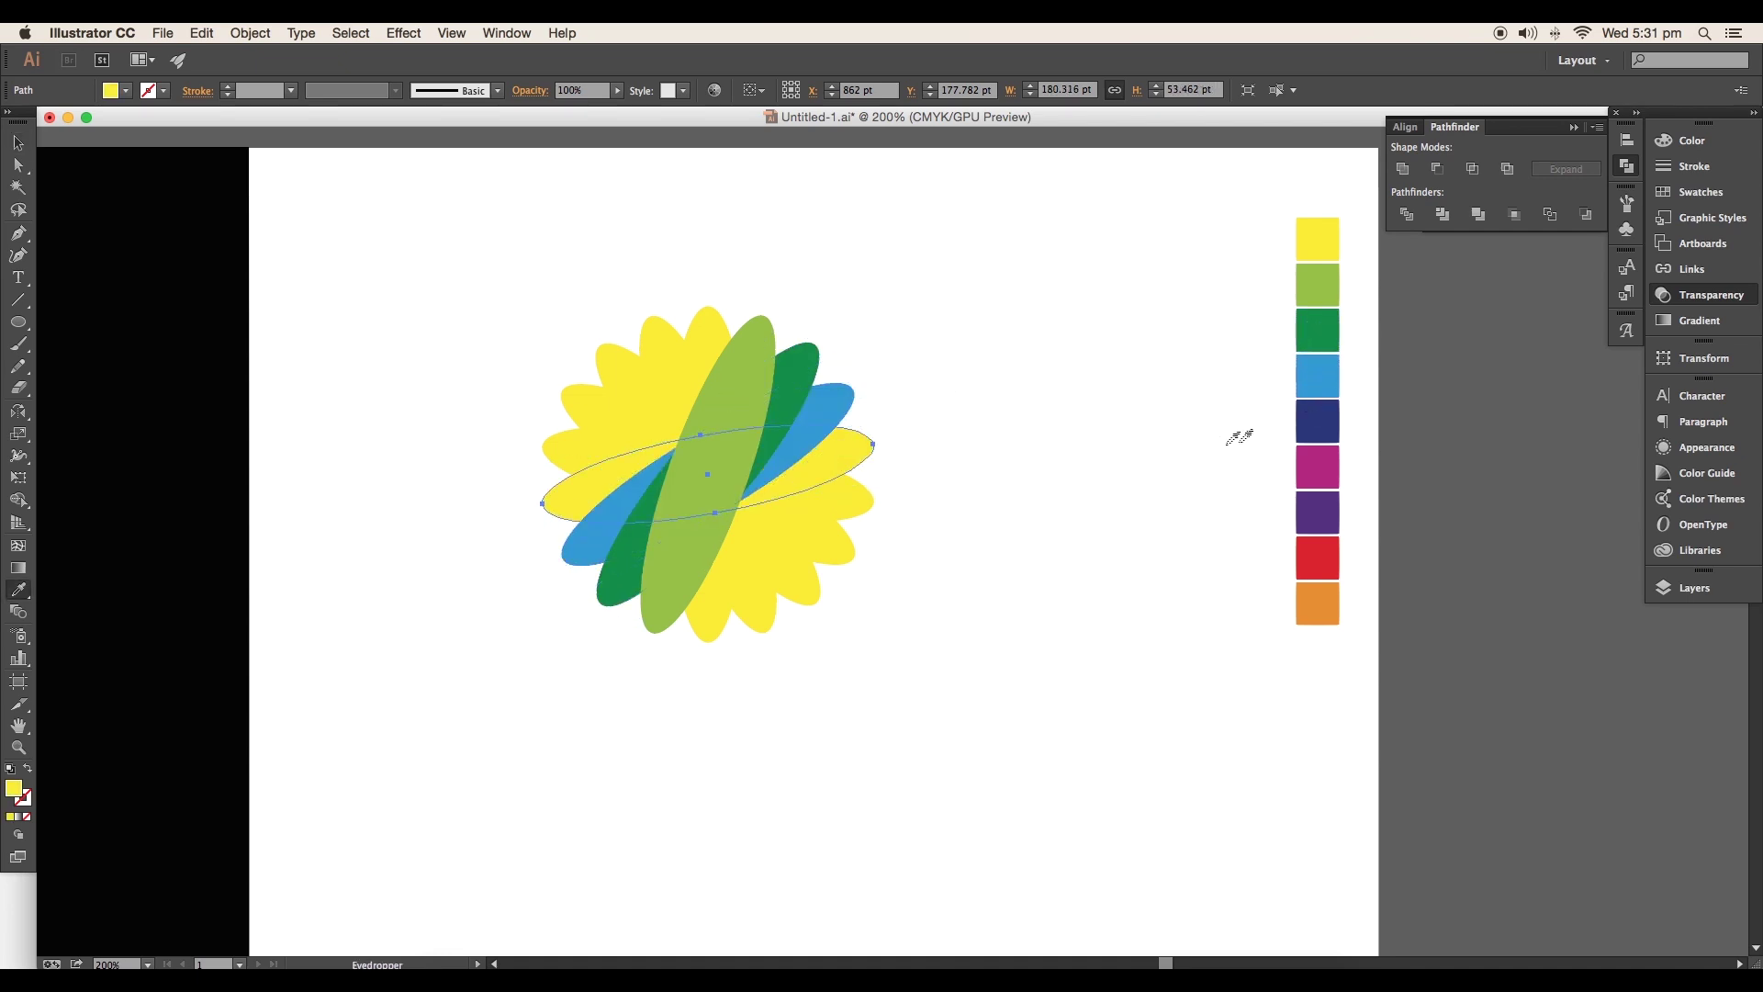
{"action": "left_click", "coordinate": [1308, 422]}
{"action": "left_click", "coordinate": [880, 504], "text": "super"}
{"action": "left_click", "coordinate": [1318, 466]}
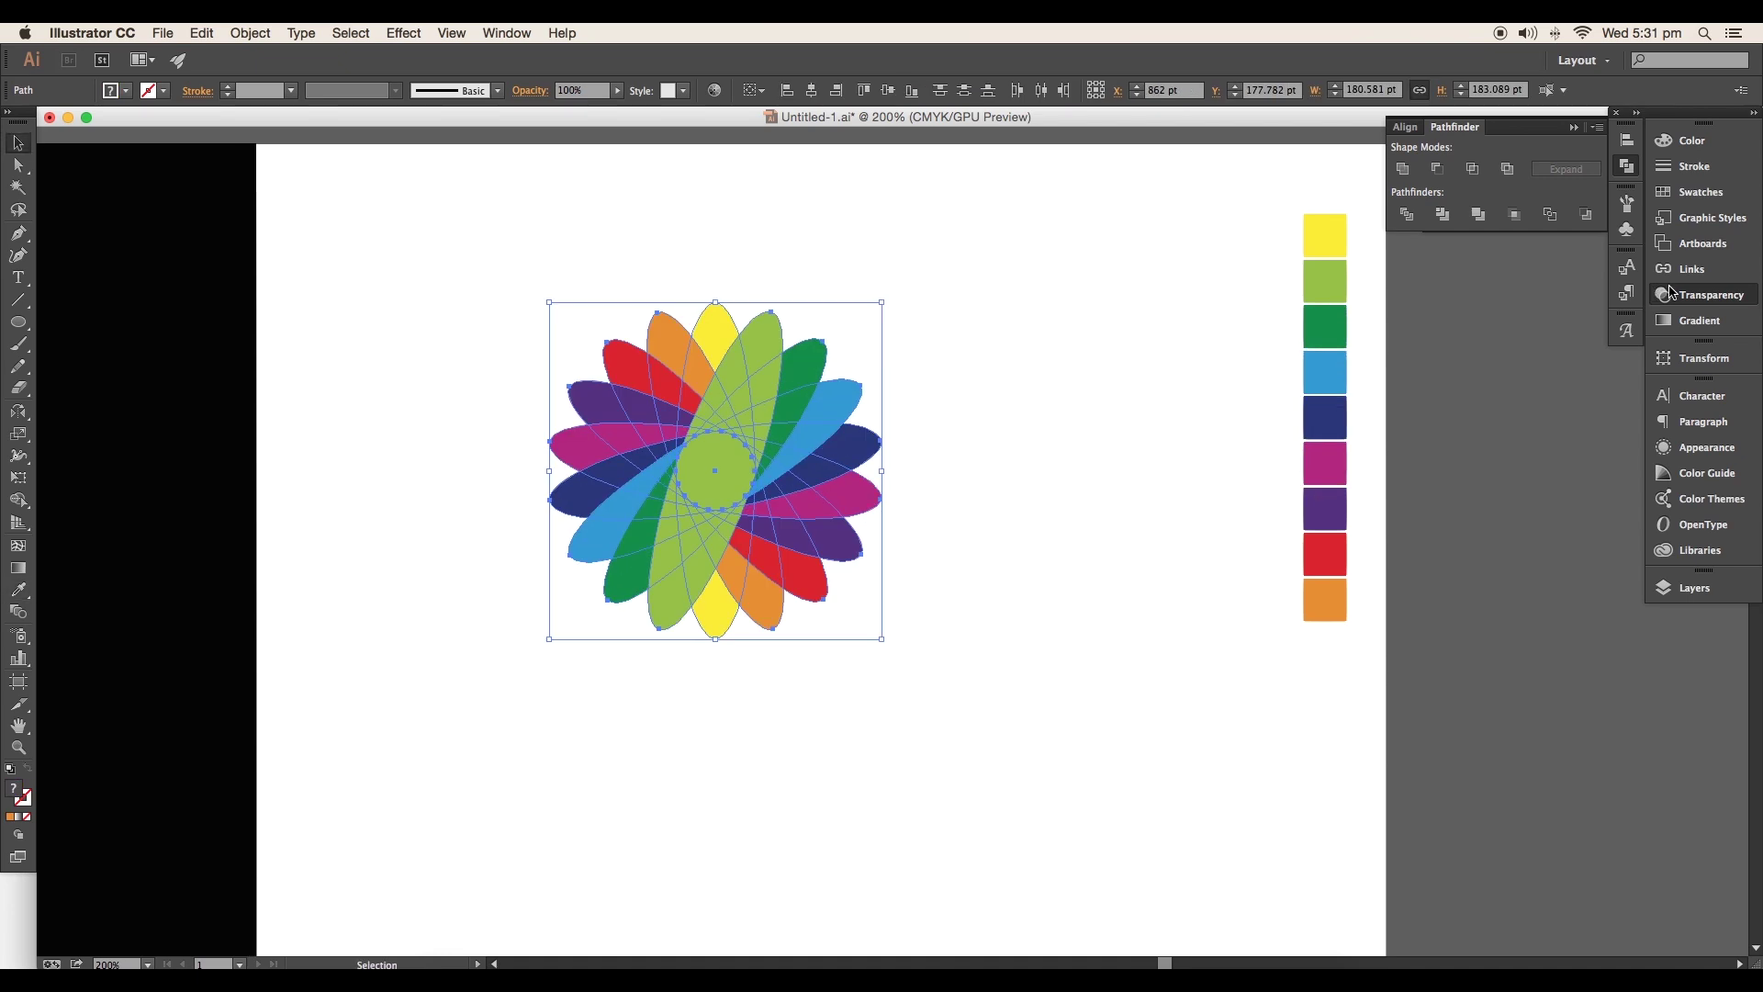
Lower the flower's opacity to 23%
{"action": "left_click", "coordinate": [1668, 295]}
{"action": "left_click", "coordinate": [1629, 150]}
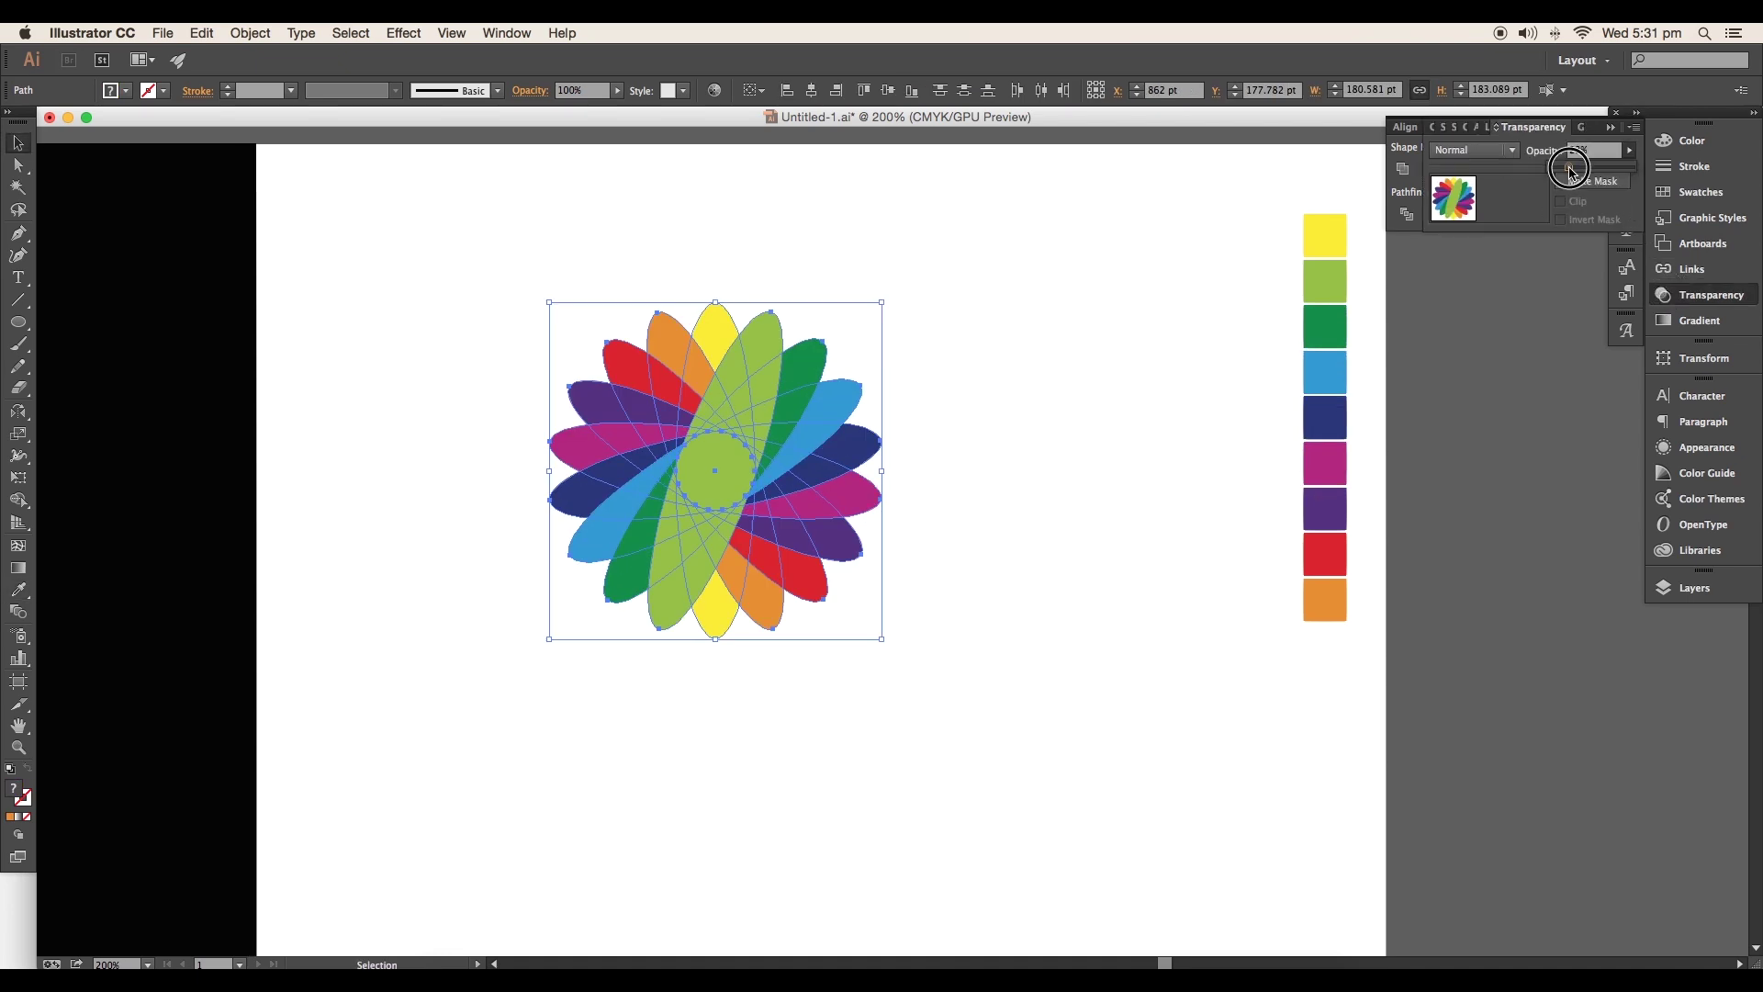
{"action": "left_click_drag", "start_coordinate": [1633, 167], "coordinate": [1572, 171]}
Divide the flower into overlapping pieces and delete the pieces at its centre
{"action": "left_click", "coordinate": [1406, 216]}
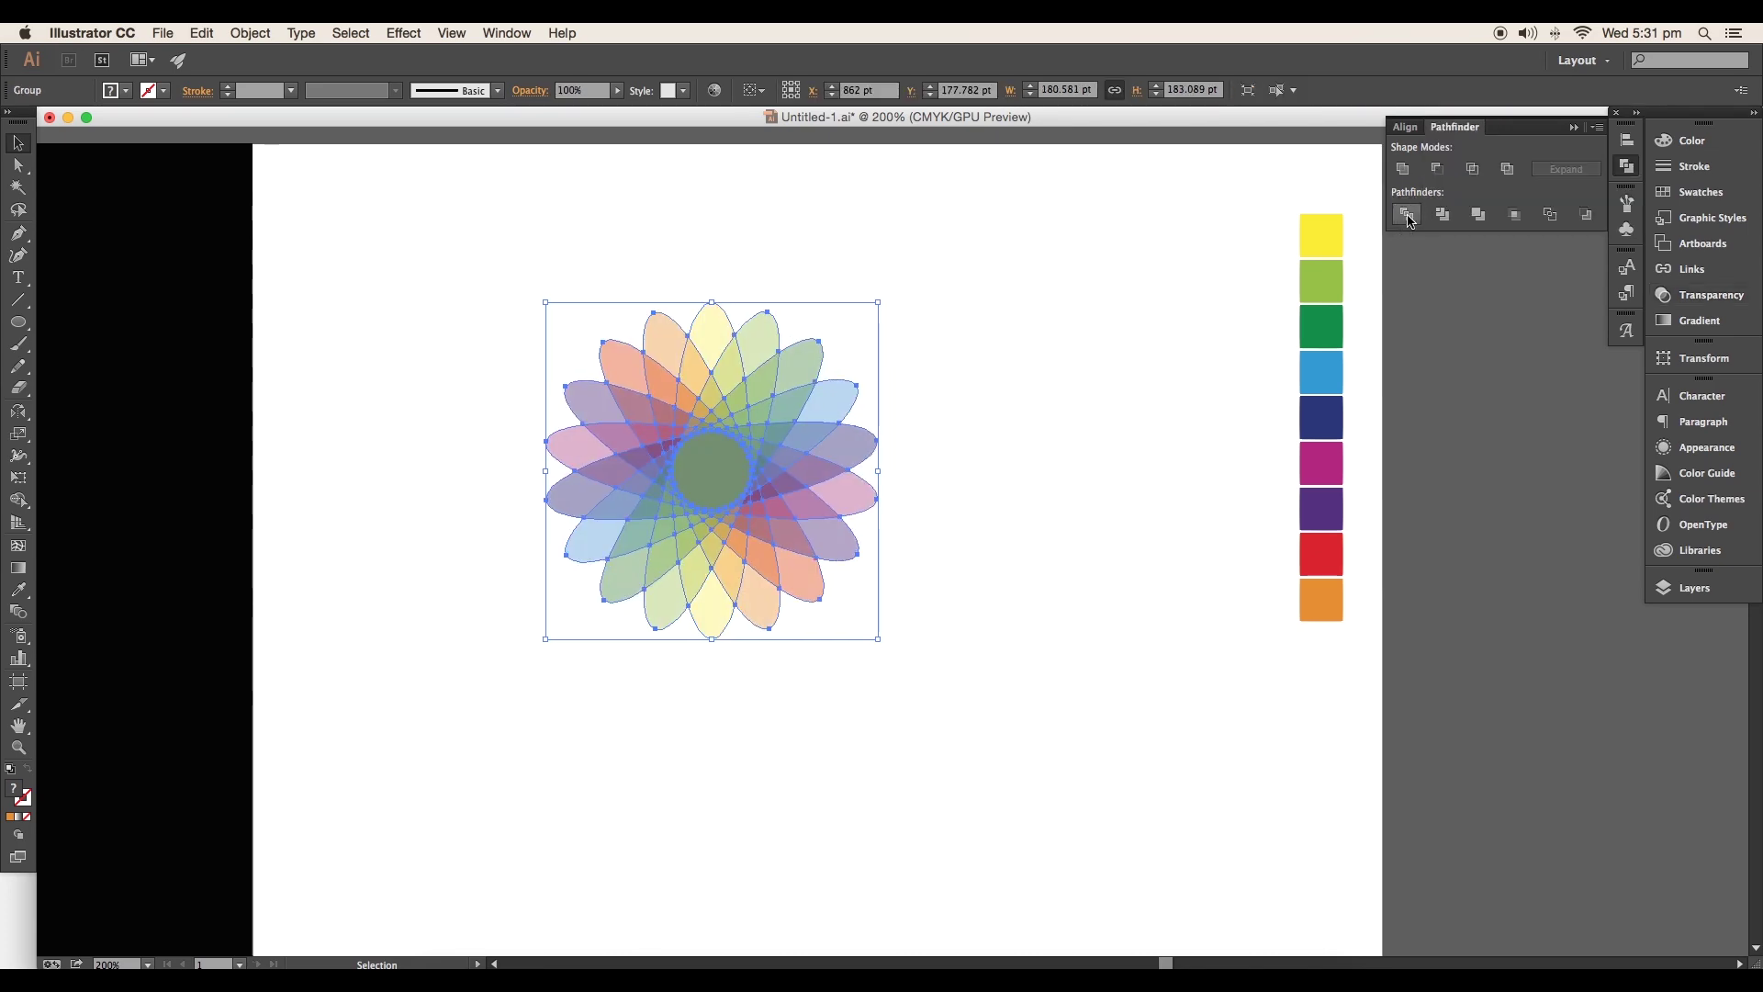
{"action": "left_click", "coordinate": [1001, 425]}
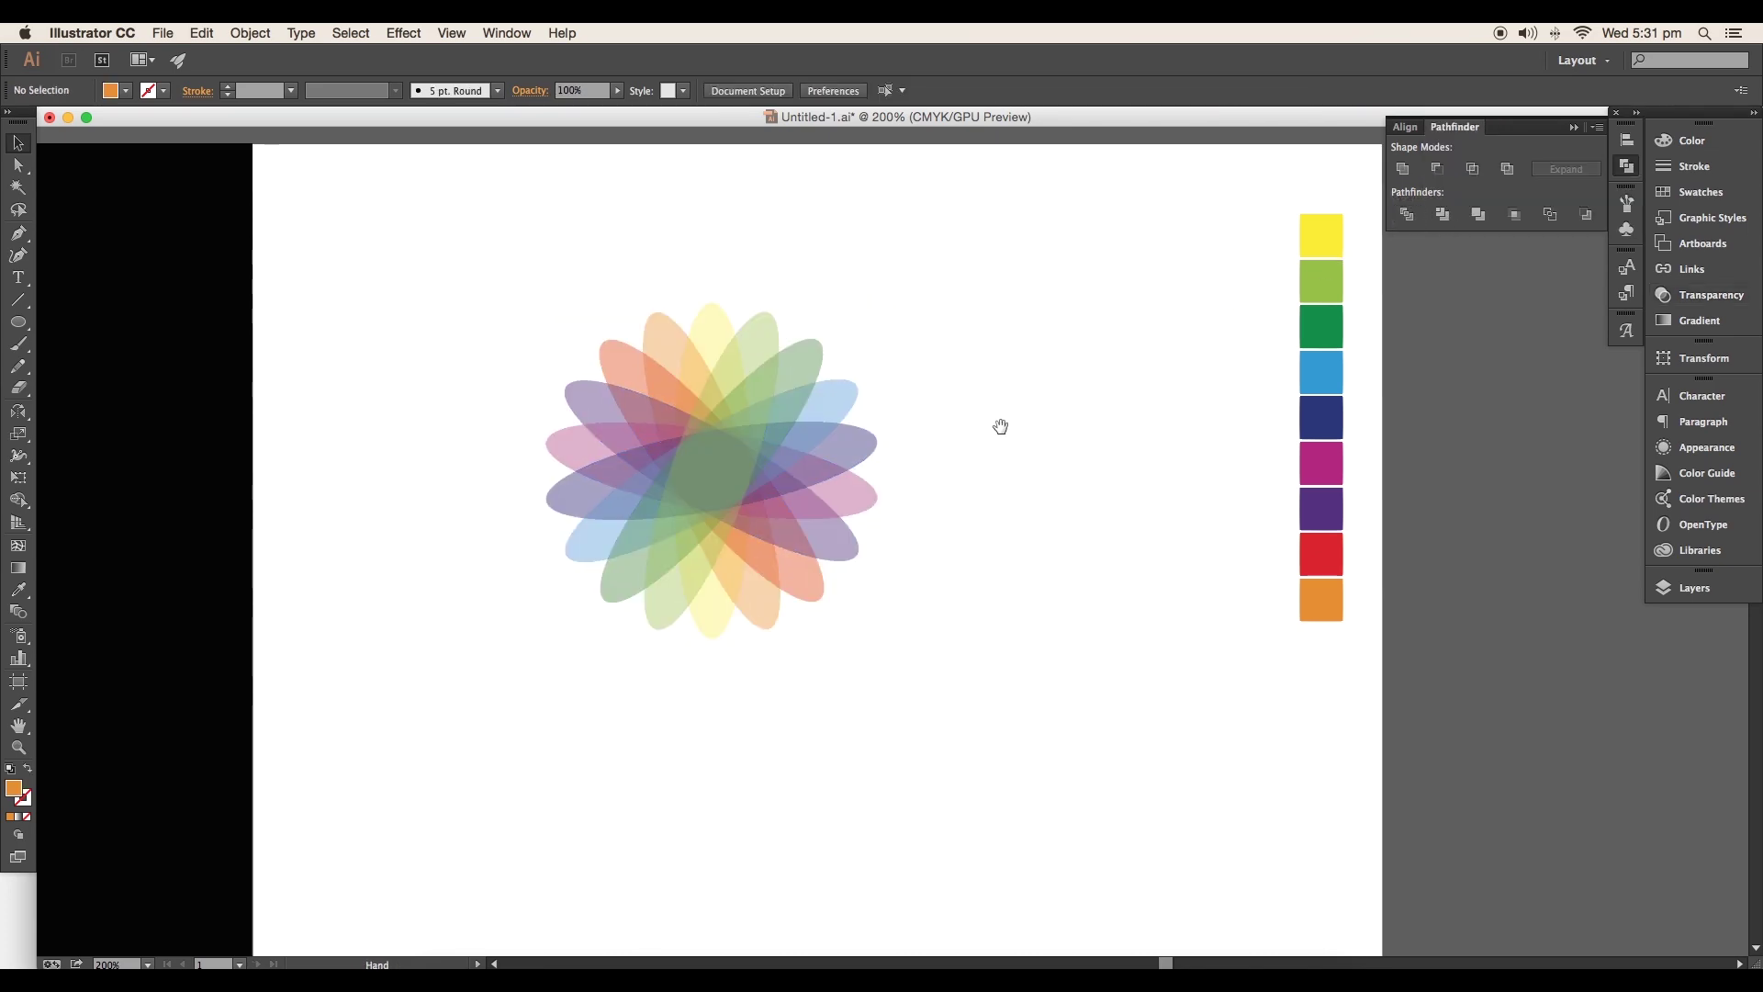
{"action": "left_click", "coordinate": [701, 418], "text": "super"}
{"action": "left_click_drag", "start_coordinate": [610, 413], "coordinate": [779, 517]}
{"action": "key", "text": "Delete"}
{"action": "key", "text": "Delete"}
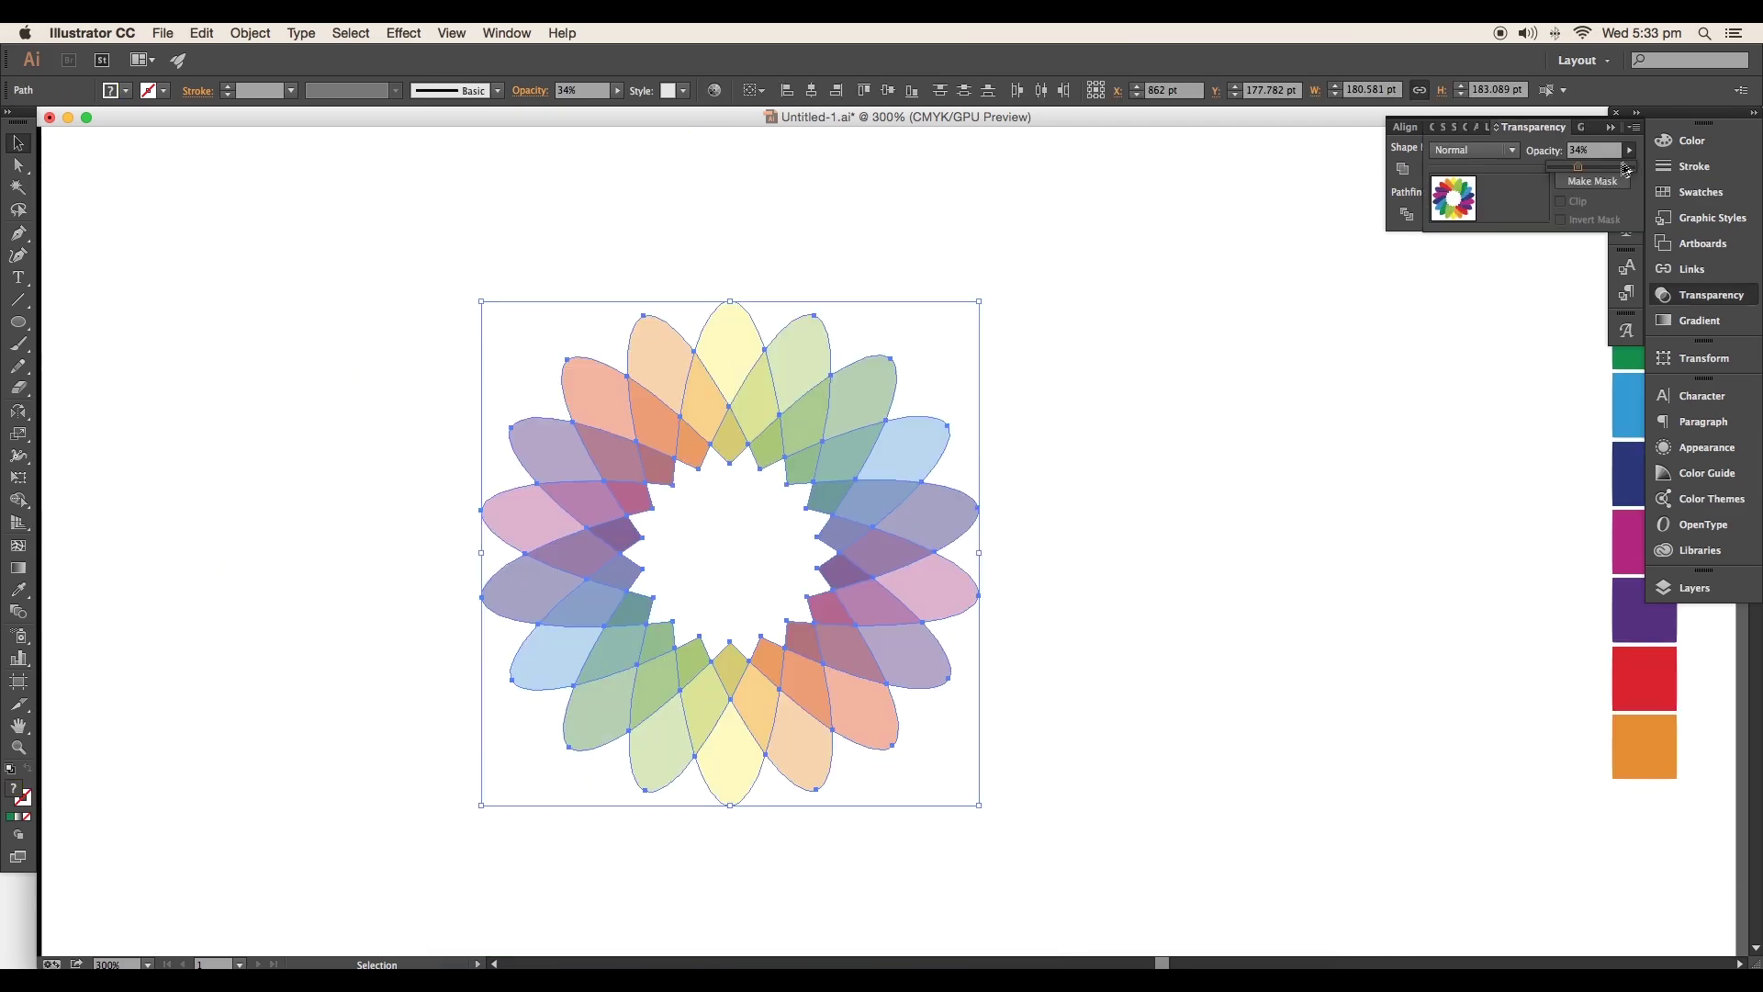
{"action": "left_click", "coordinate": [1629, 150]}
Raise the flower's opacity back to 100% and zoom in on it
{"action": "left_click_drag", "start_coordinate": [1622, 180], "coordinate": [1671, 180]}
{"action": "left_click", "coordinate": [1265, 432]}
{"action": "key", "text": "super+equal"}
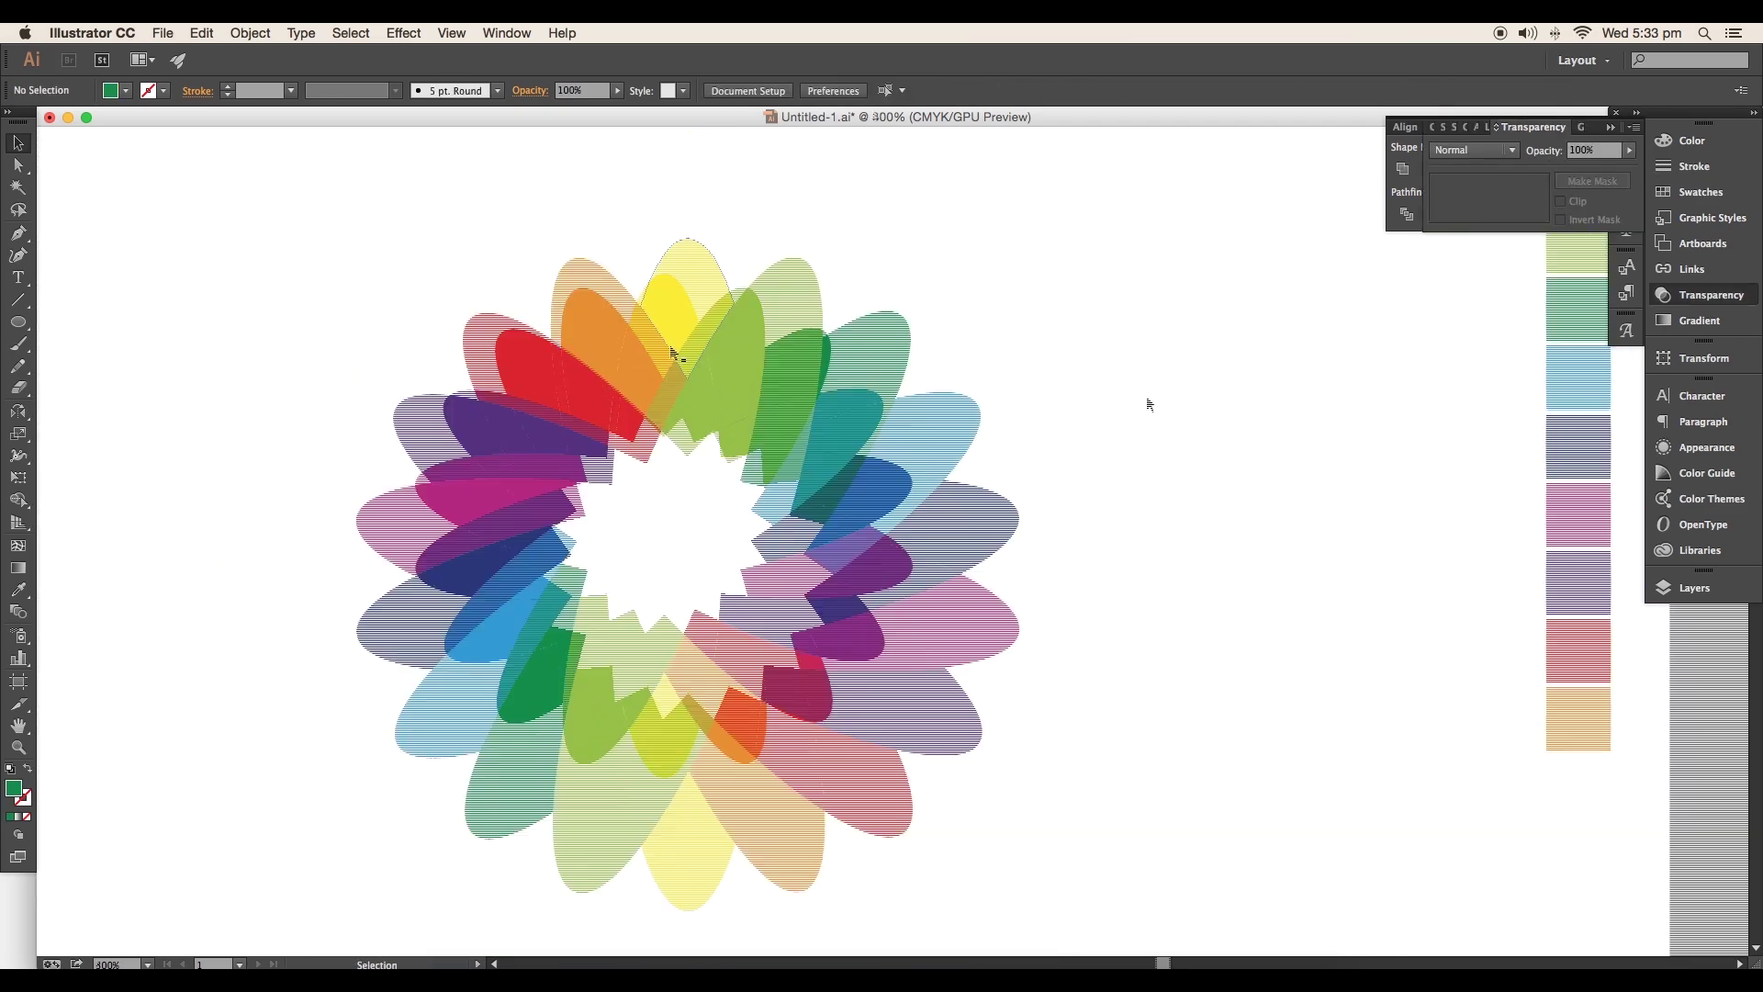
Recolour four overlap diamonds from neighbouring petals: dark green, blue, navy and magenta
{"action": "left_click", "coordinate": [700, 383]}
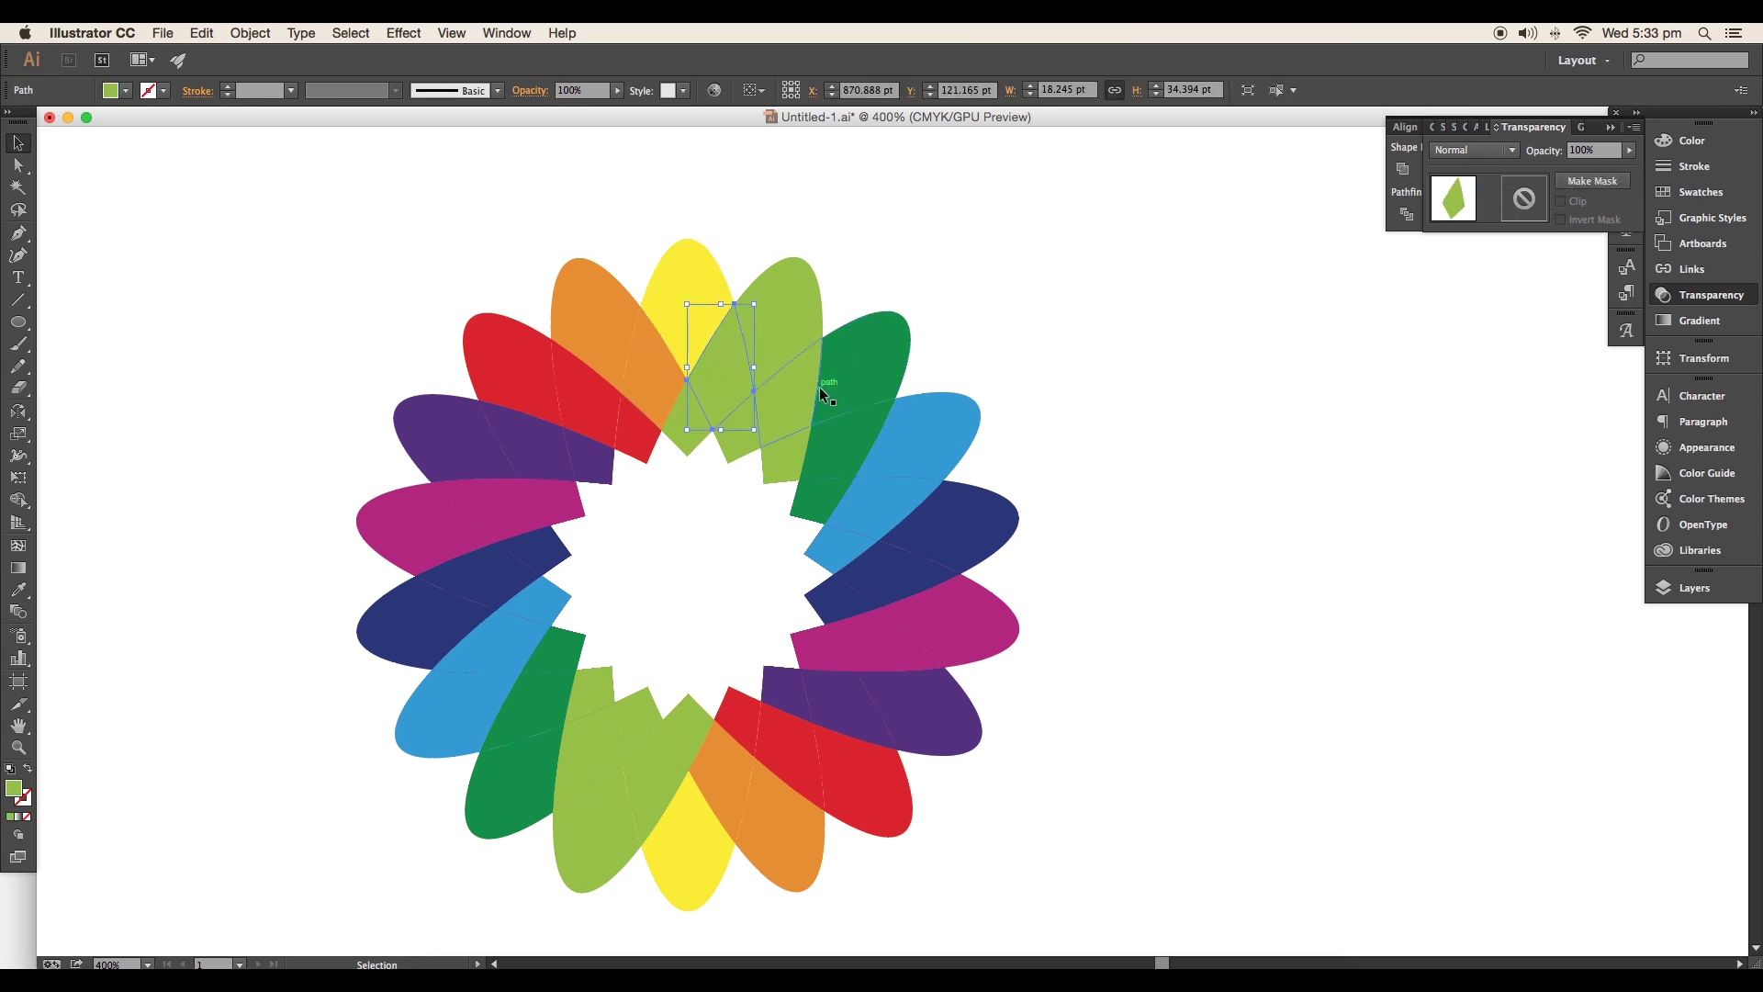
{"action": "key", "text": "i"}
{"action": "left_click", "coordinate": [860, 382]}
{"action": "key", "text": "v"}
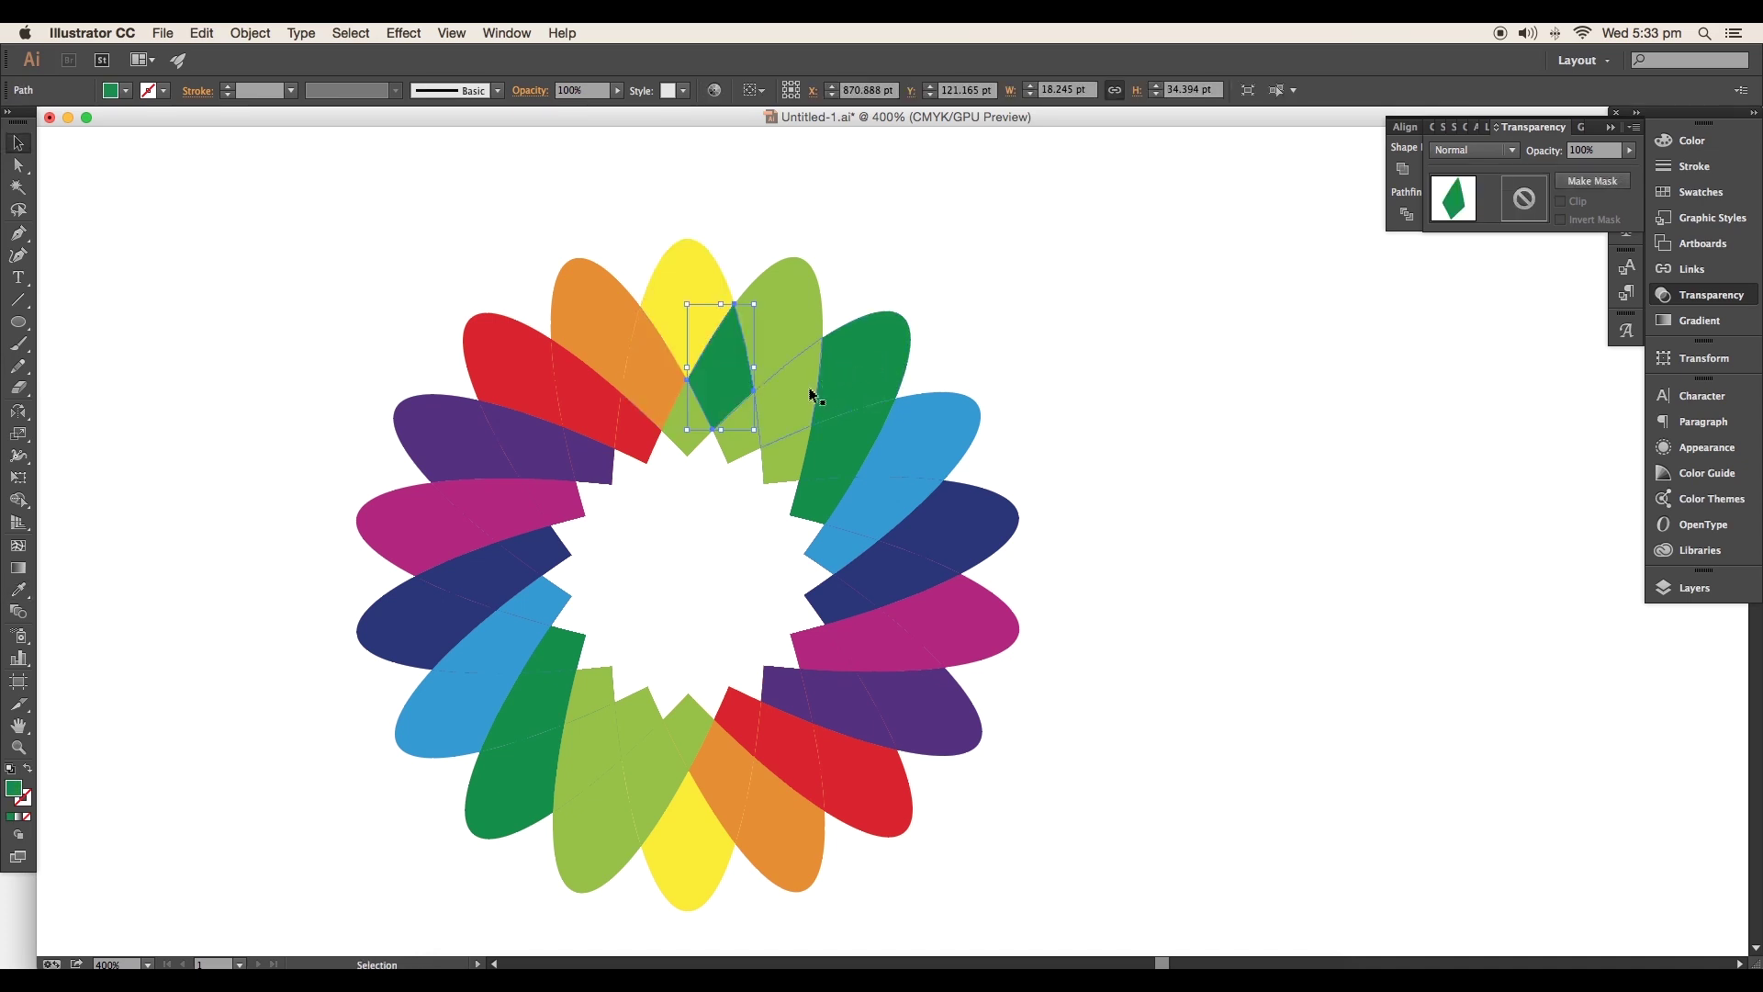
{"action": "left_click", "coordinate": [802, 394]}
{"action": "key", "text": "i"}
{"action": "left_click", "coordinate": [924, 421]}
{"action": "key", "text": "v"}
{"action": "left_click", "coordinate": [858, 437]}
{"action": "key", "text": "i"}
{"action": "left_click", "coordinate": [955, 510]}
{"action": "key", "text": "v"}
{"action": "left_click", "coordinate": [876, 509]}
{"action": "key", "text": "i"}
{"action": "left_click", "coordinate": [966, 571]}
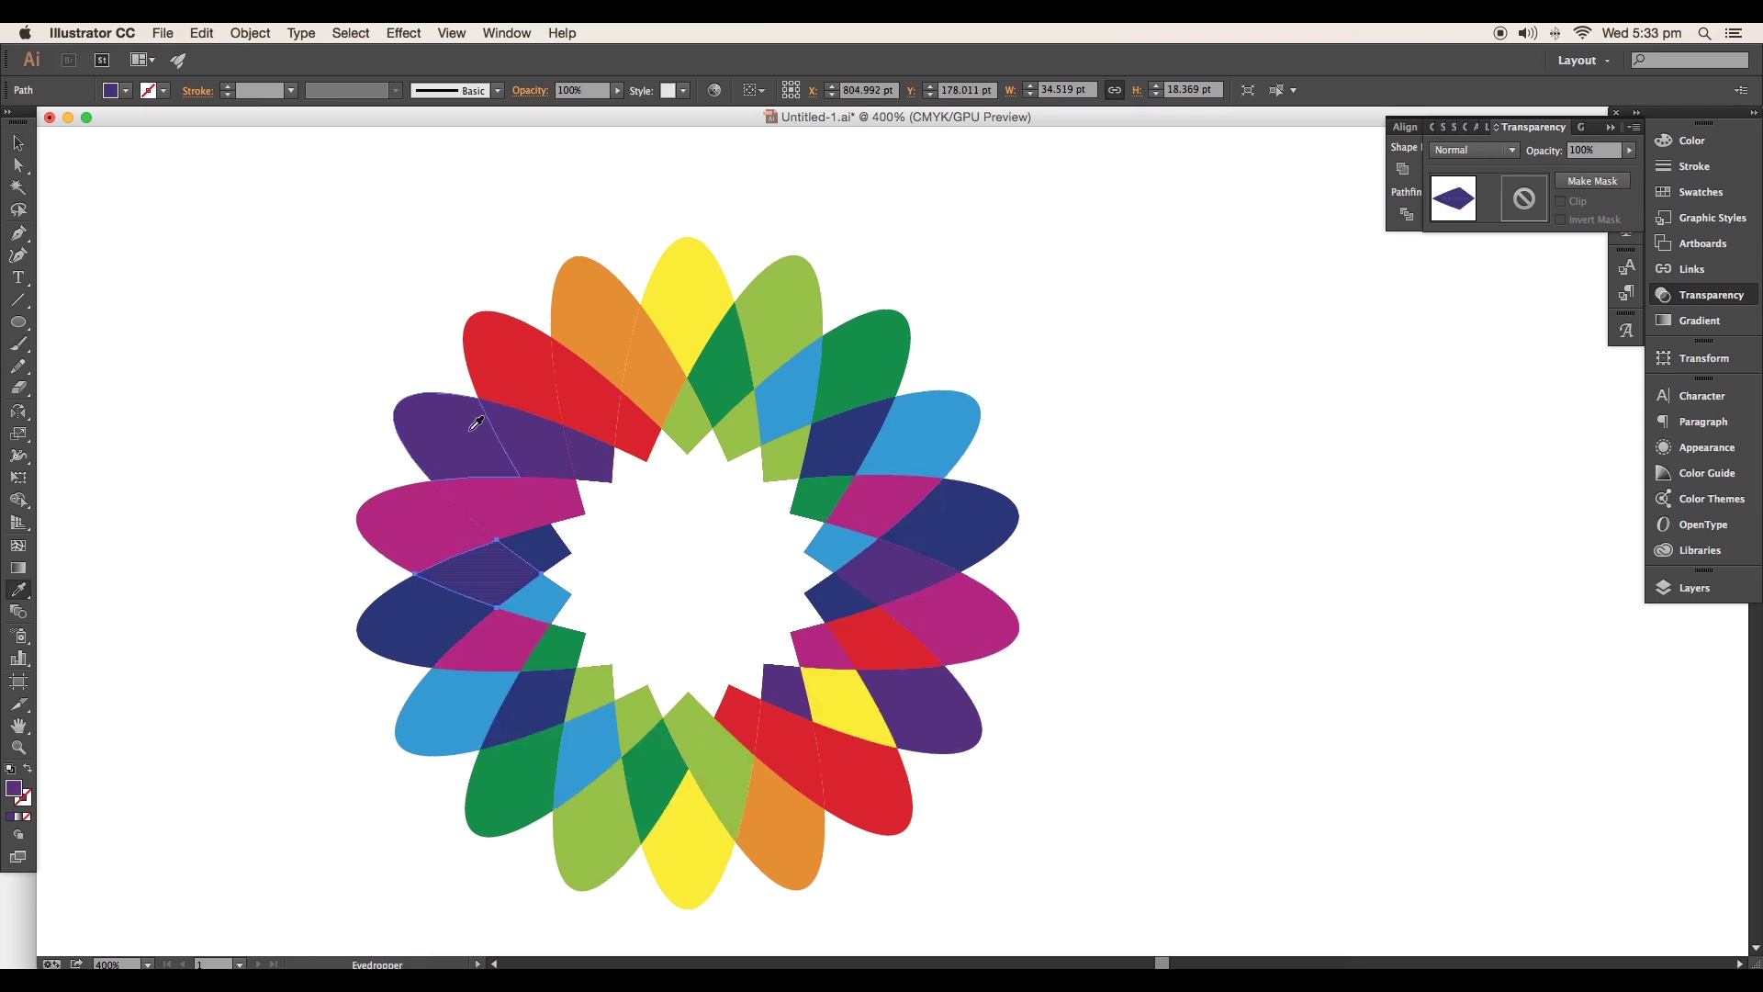
Recolour the remaining overlap diamonds around the ring to match their neighbouring petals
{"action": "left_click", "coordinate": [515, 418]}
{"action": "key", "text": "i"}
{"action": "left_click", "coordinate": [562, 397]}
{"action": "left_click", "coordinate": [597, 363]}
{"action": "left_click", "coordinate": [592, 404], "text": "super"}
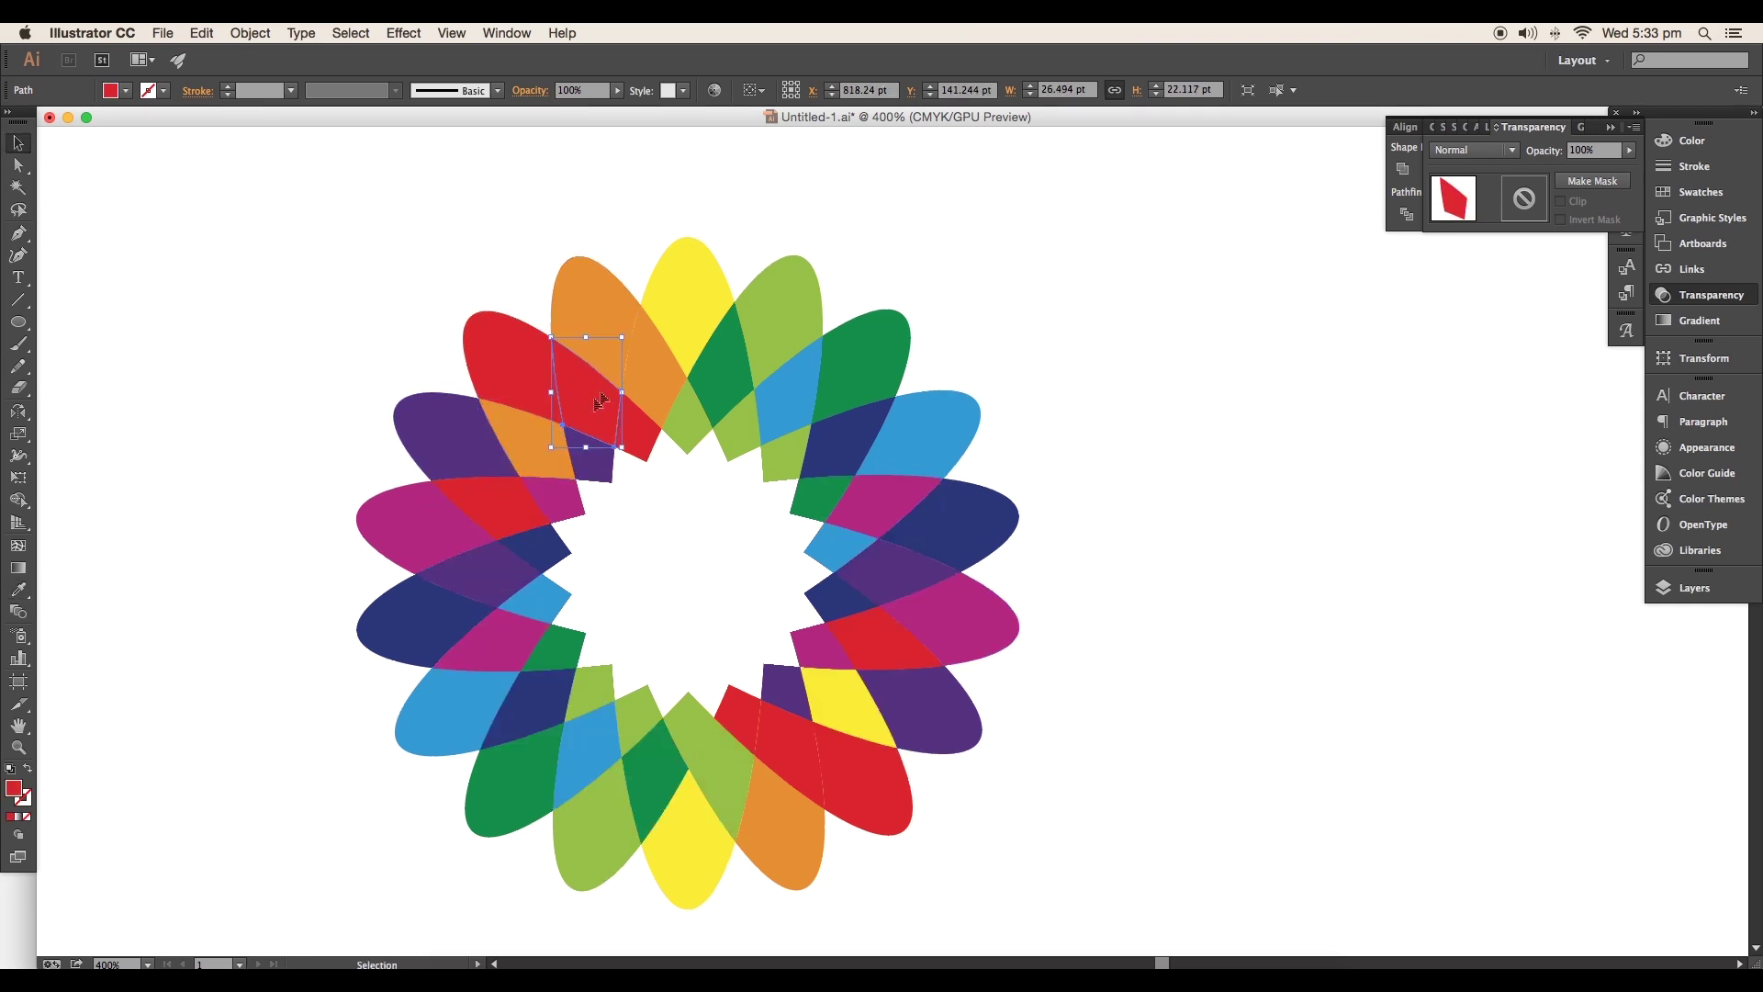
{"action": "left_click", "coordinate": [689, 303]}
{"action": "left_click", "coordinate": [649, 405], "text": "super"}
{"action": "left_click", "coordinate": [780, 294]}
{"action": "left_click", "coordinate": [767, 437], "text": "super"}
{"action": "left_click", "coordinate": [863, 367]}
{"action": "left_click", "coordinate": [822, 496], "text": "super"}
{"action": "left_click", "coordinate": [895, 555]}
{"action": "left_click", "coordinate": [831, 546], "text": "super"}
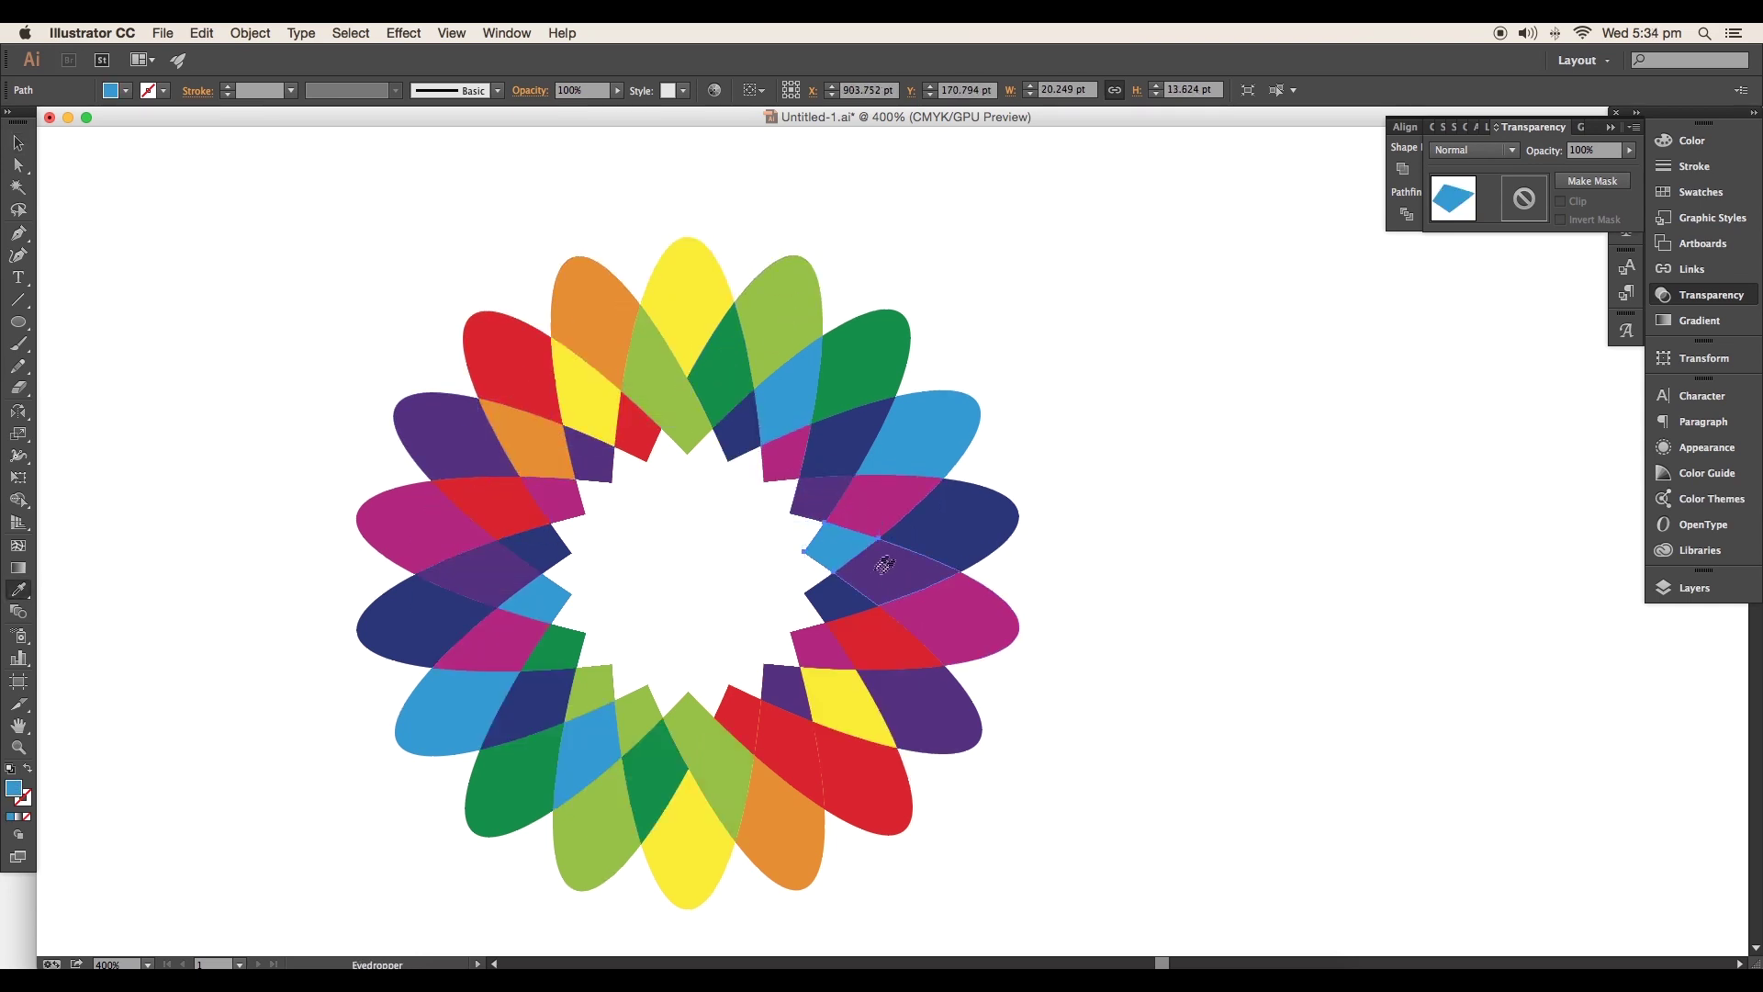
{"action": "left_click", "coordinate": [877, 624]}
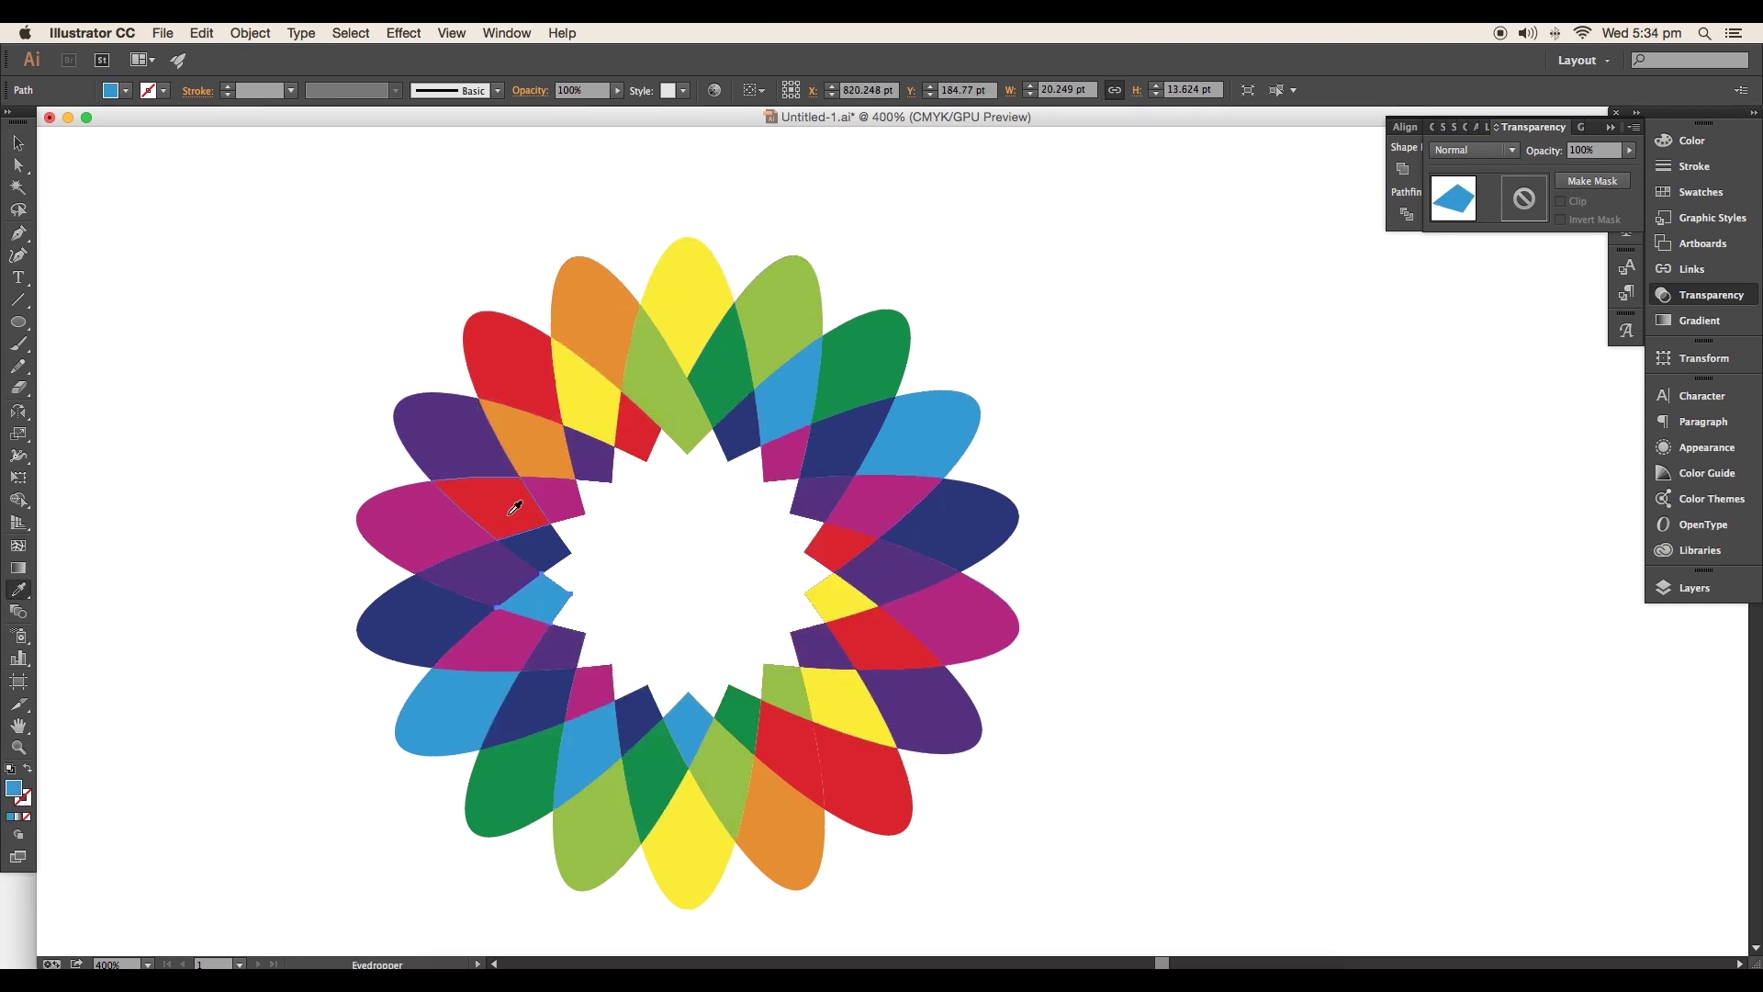
{"action": "left_click", "coordinate": [512, 504]}
{"action": "left_click", "coordinate": [535, 550], "text": "super"}
{"action": "left_click", "coordinate": [537, 456]}
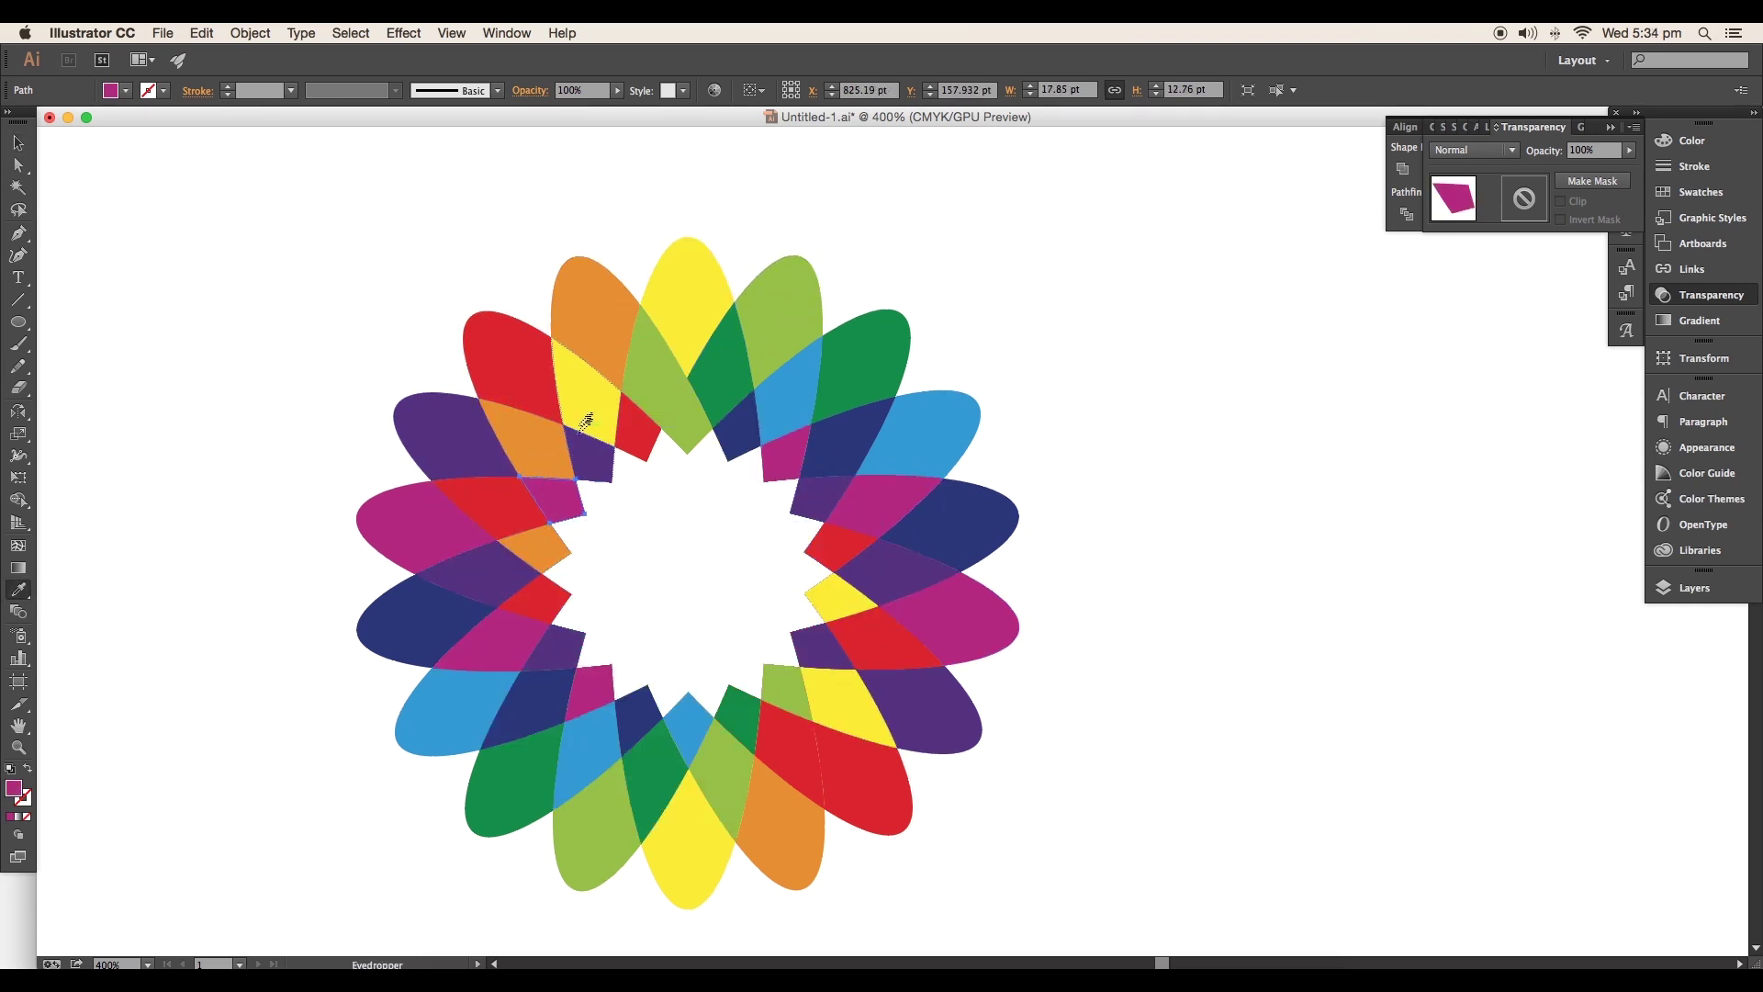
{"action": "left_click", "coordinate": [582, 413], "text": "super"}
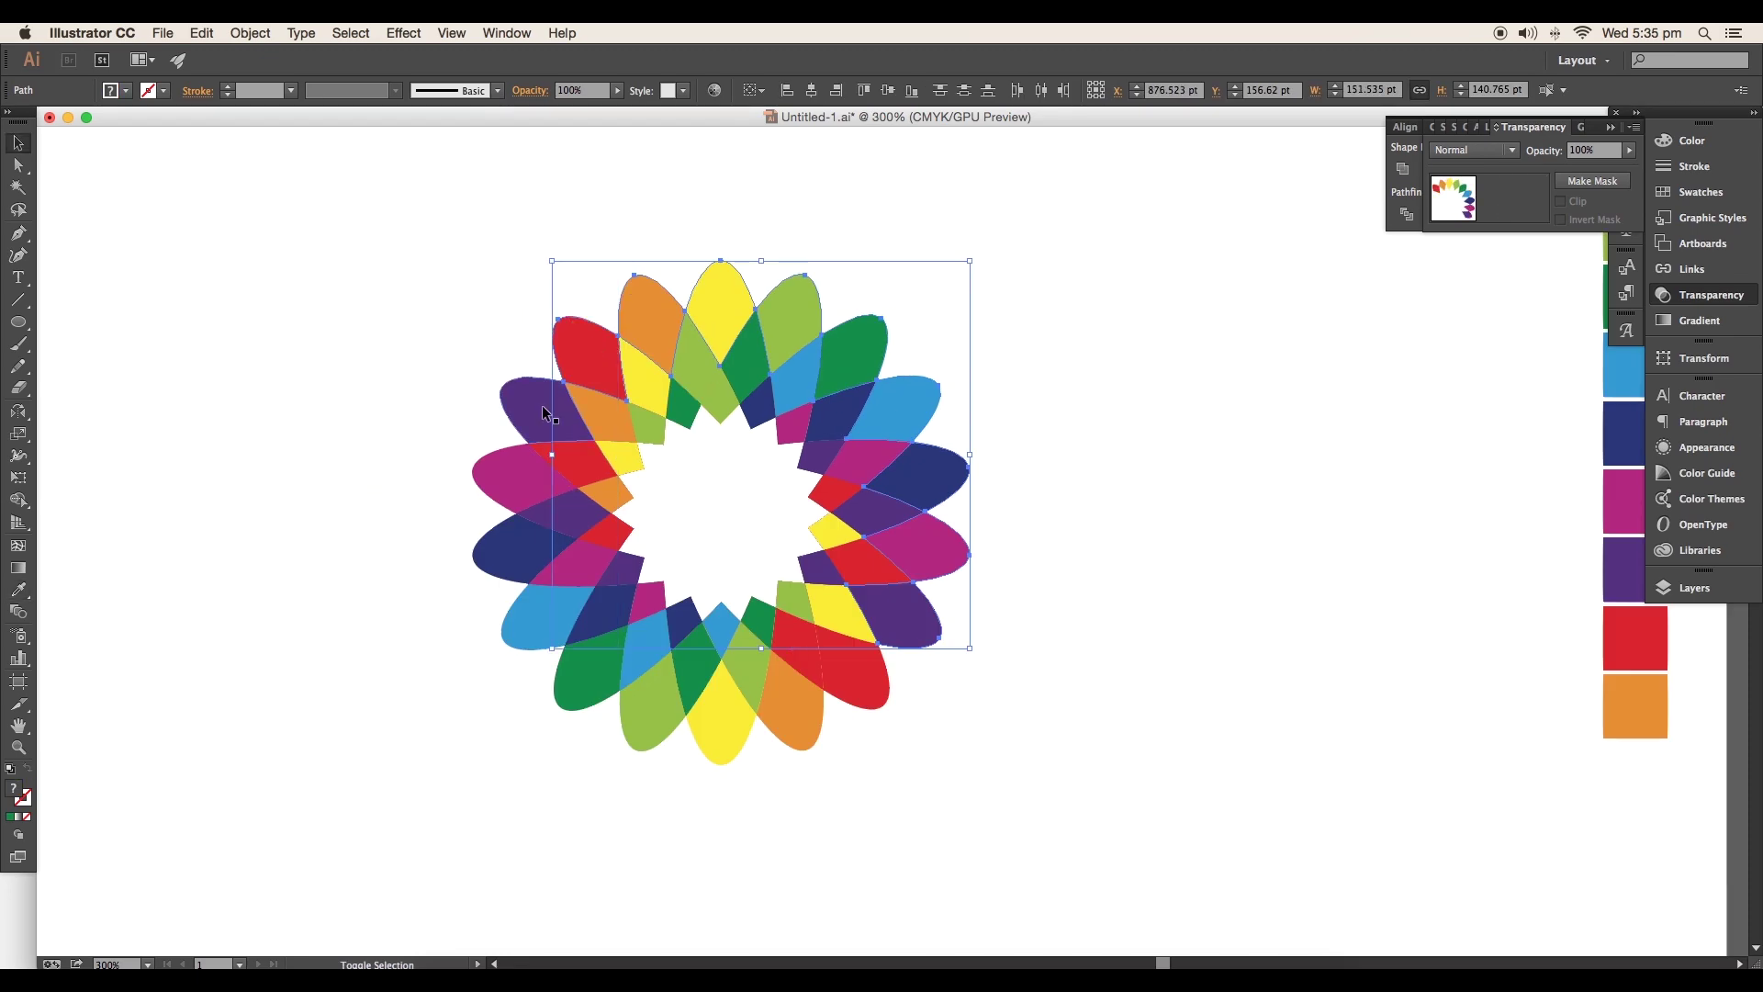
Apply a Multiply drop shadow at 75% with 0 pt offsets to the inner petals
{"action": "scroll", "coordinate": [826, 728], "scroll_direction": "down", "scroll_amount": 1}
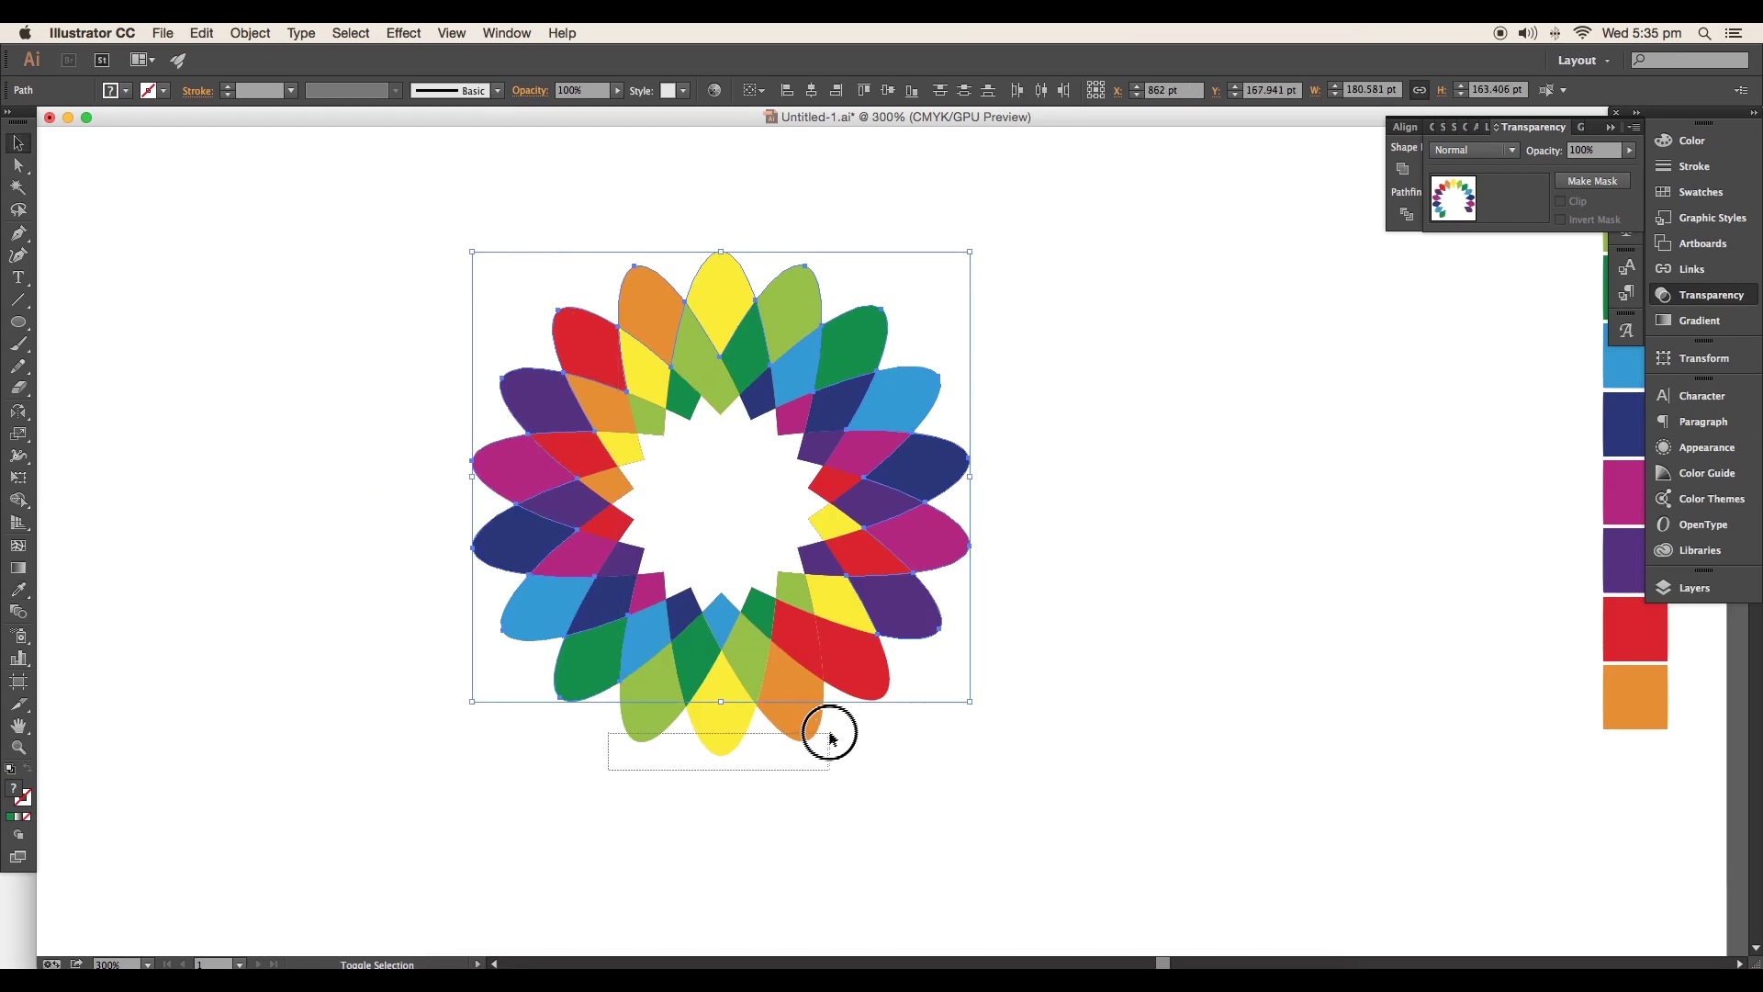
{"action": "left_click_drag", "start_coordinate": [1024, 797], "coordinate": [422, 236]}
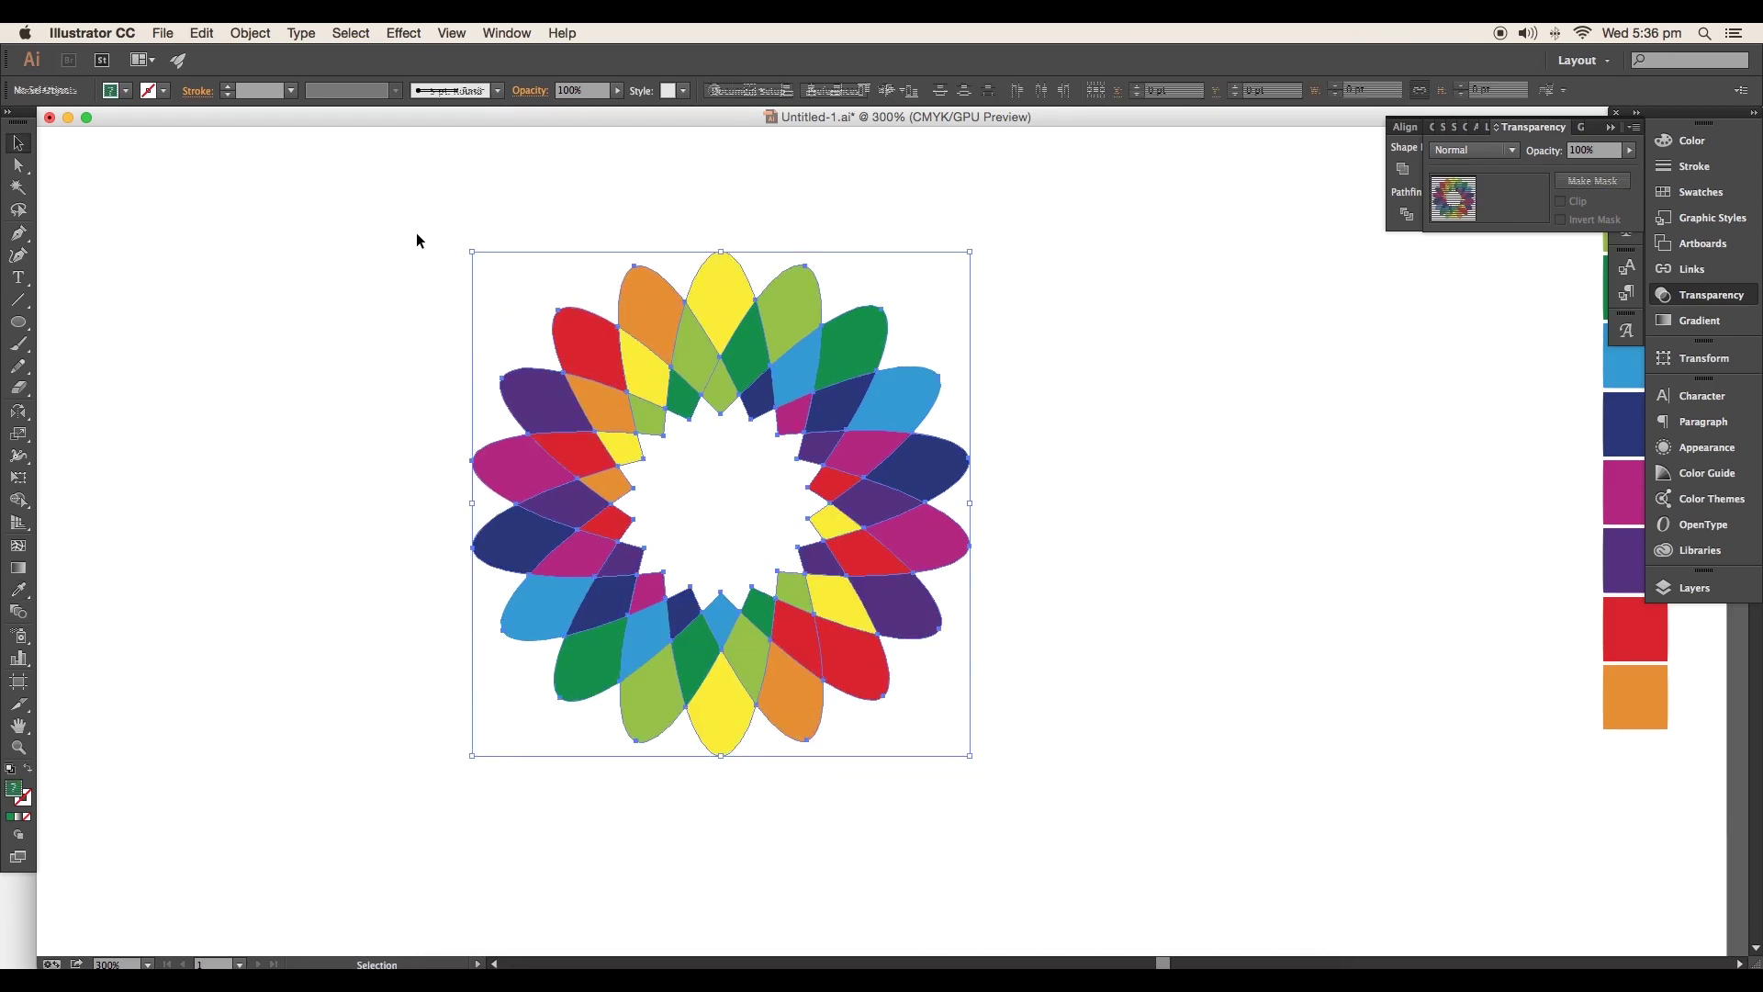
{"action": "left_click", "coordinate": [722, 281]}
{"action": "left_click", "coordinate": [404, 33]}
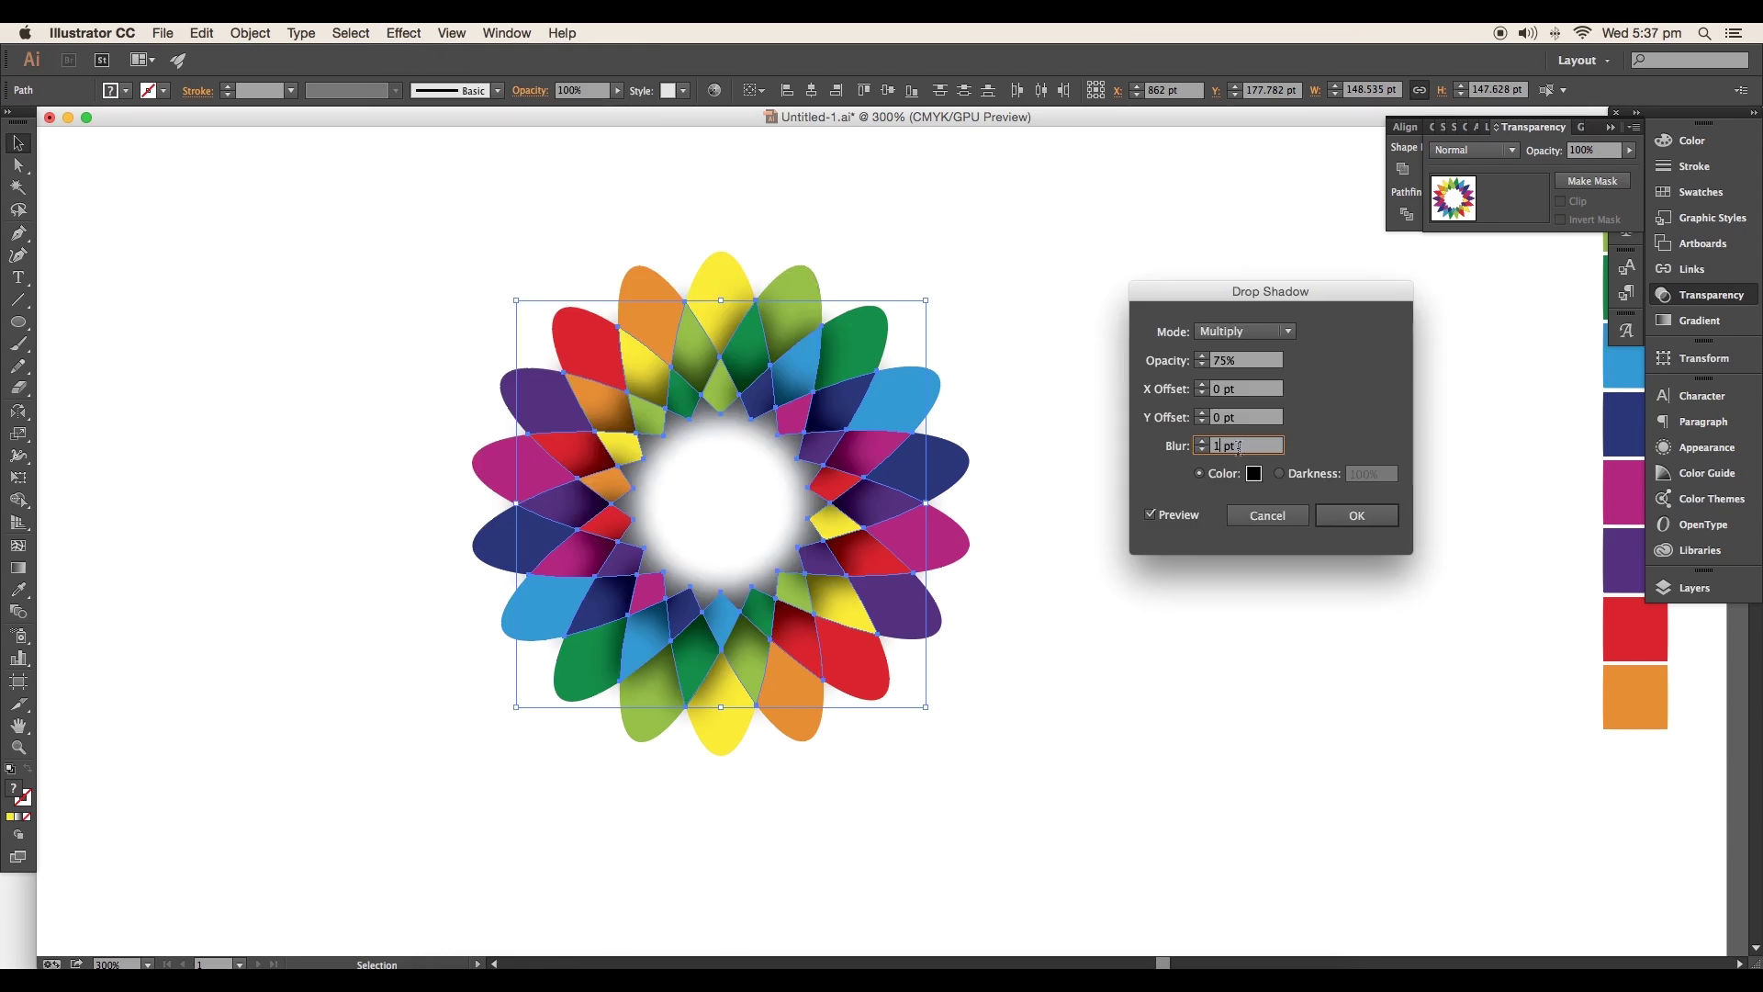
{"action": "key", "text": "Return"}
Send the shadowed group to the back, deselect, and drag a flower copy to the right
{"action": "key", "text": "super+equal"}
{"action": "right_click", "coordinate": [1102, 386]}
{"action": "mouse_move", "coordinate": [1194, 535]}
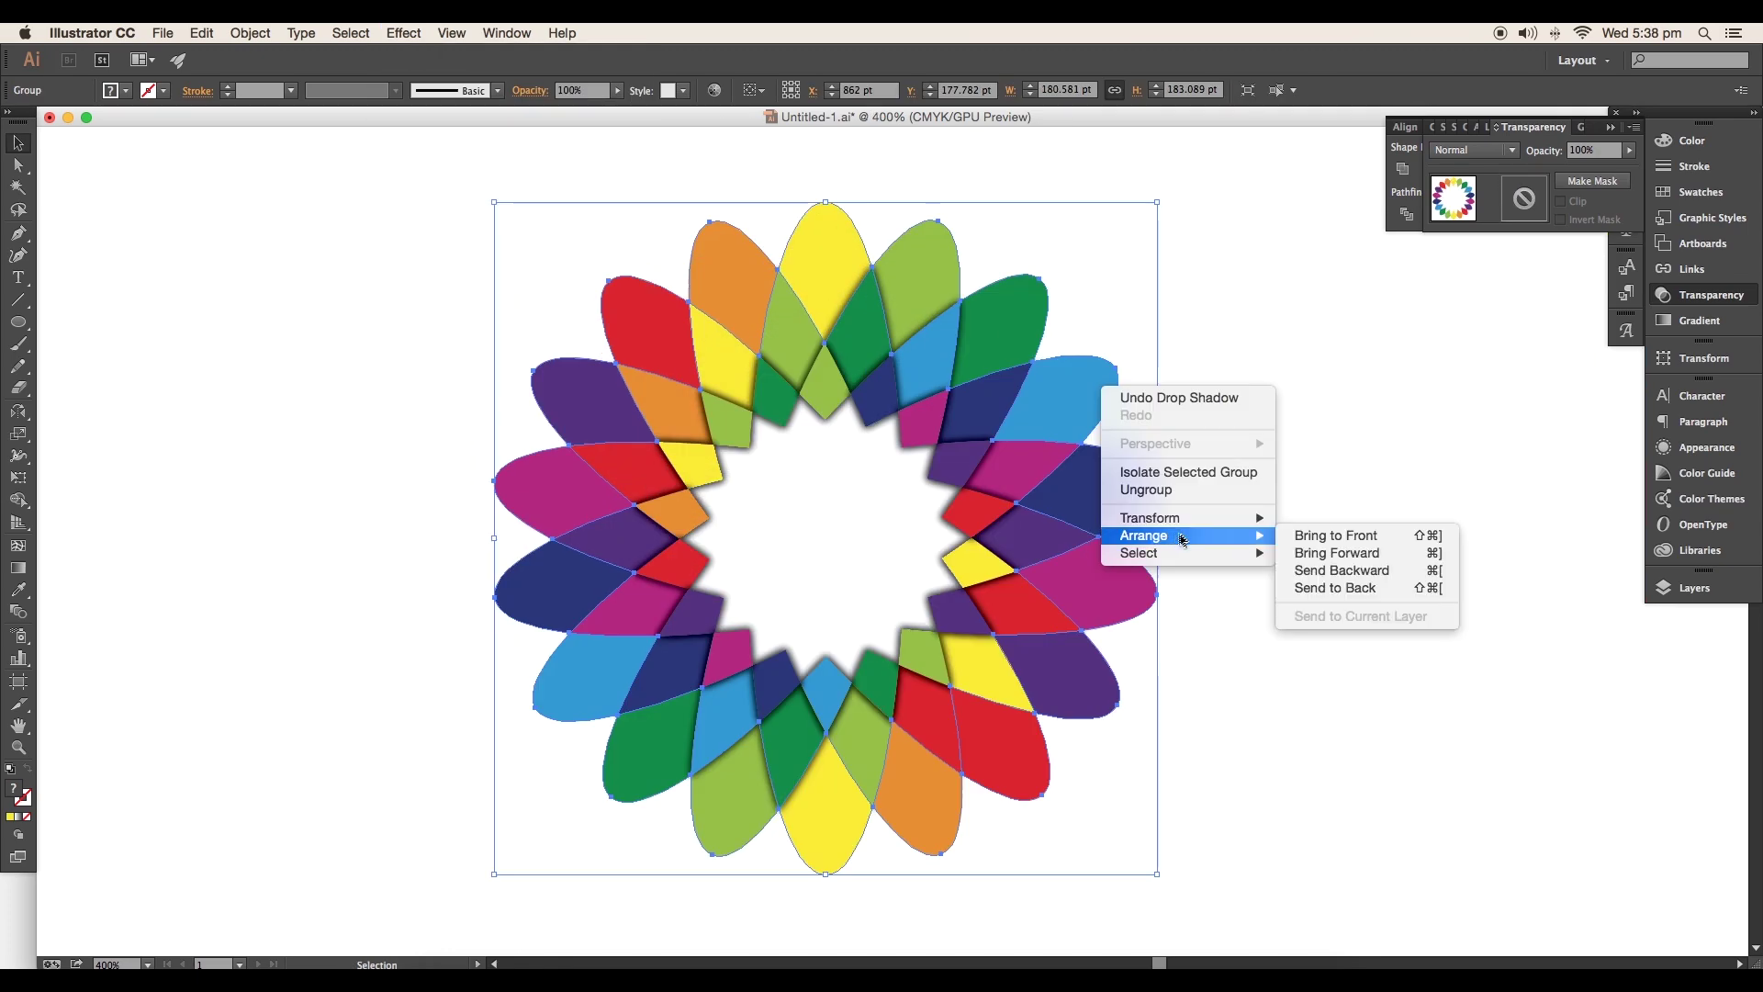
{"action": "left_click", "coordinate": [1336, 588]}
{"action": "left_click", "coordinate": [1254, 429]}
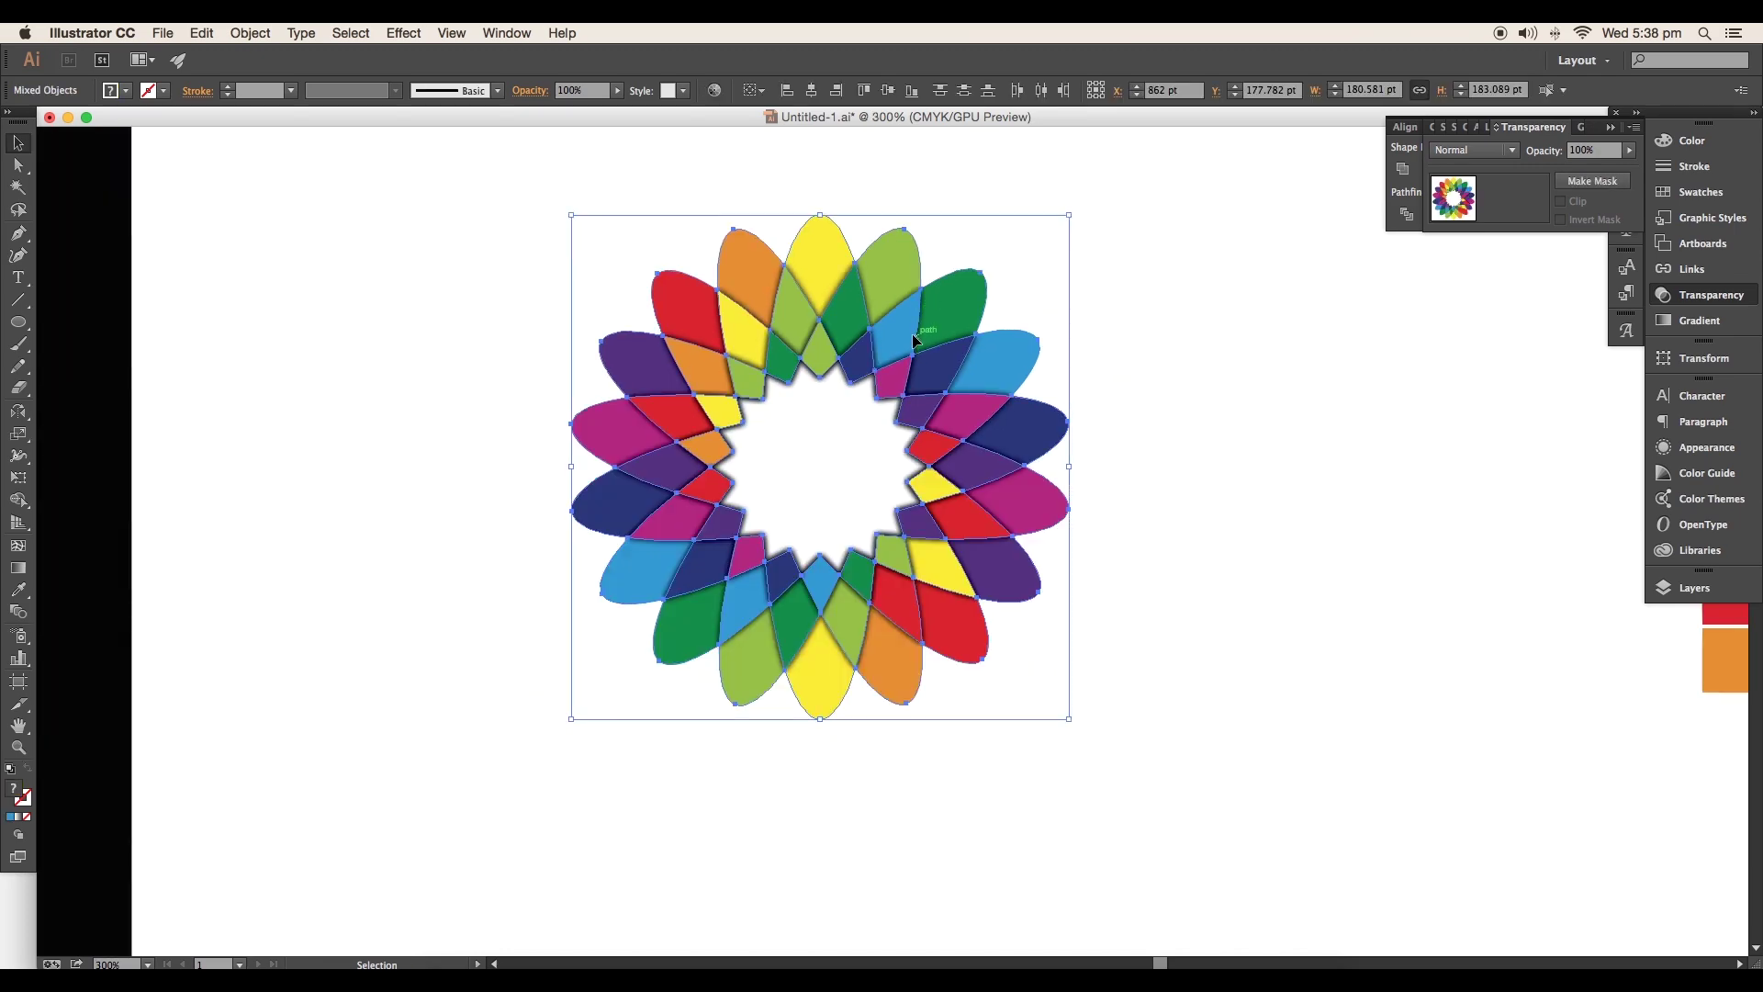
{"action": "left_click_drag", "start_coordinate": [866, 288], "coordinate": [1449, 452]}
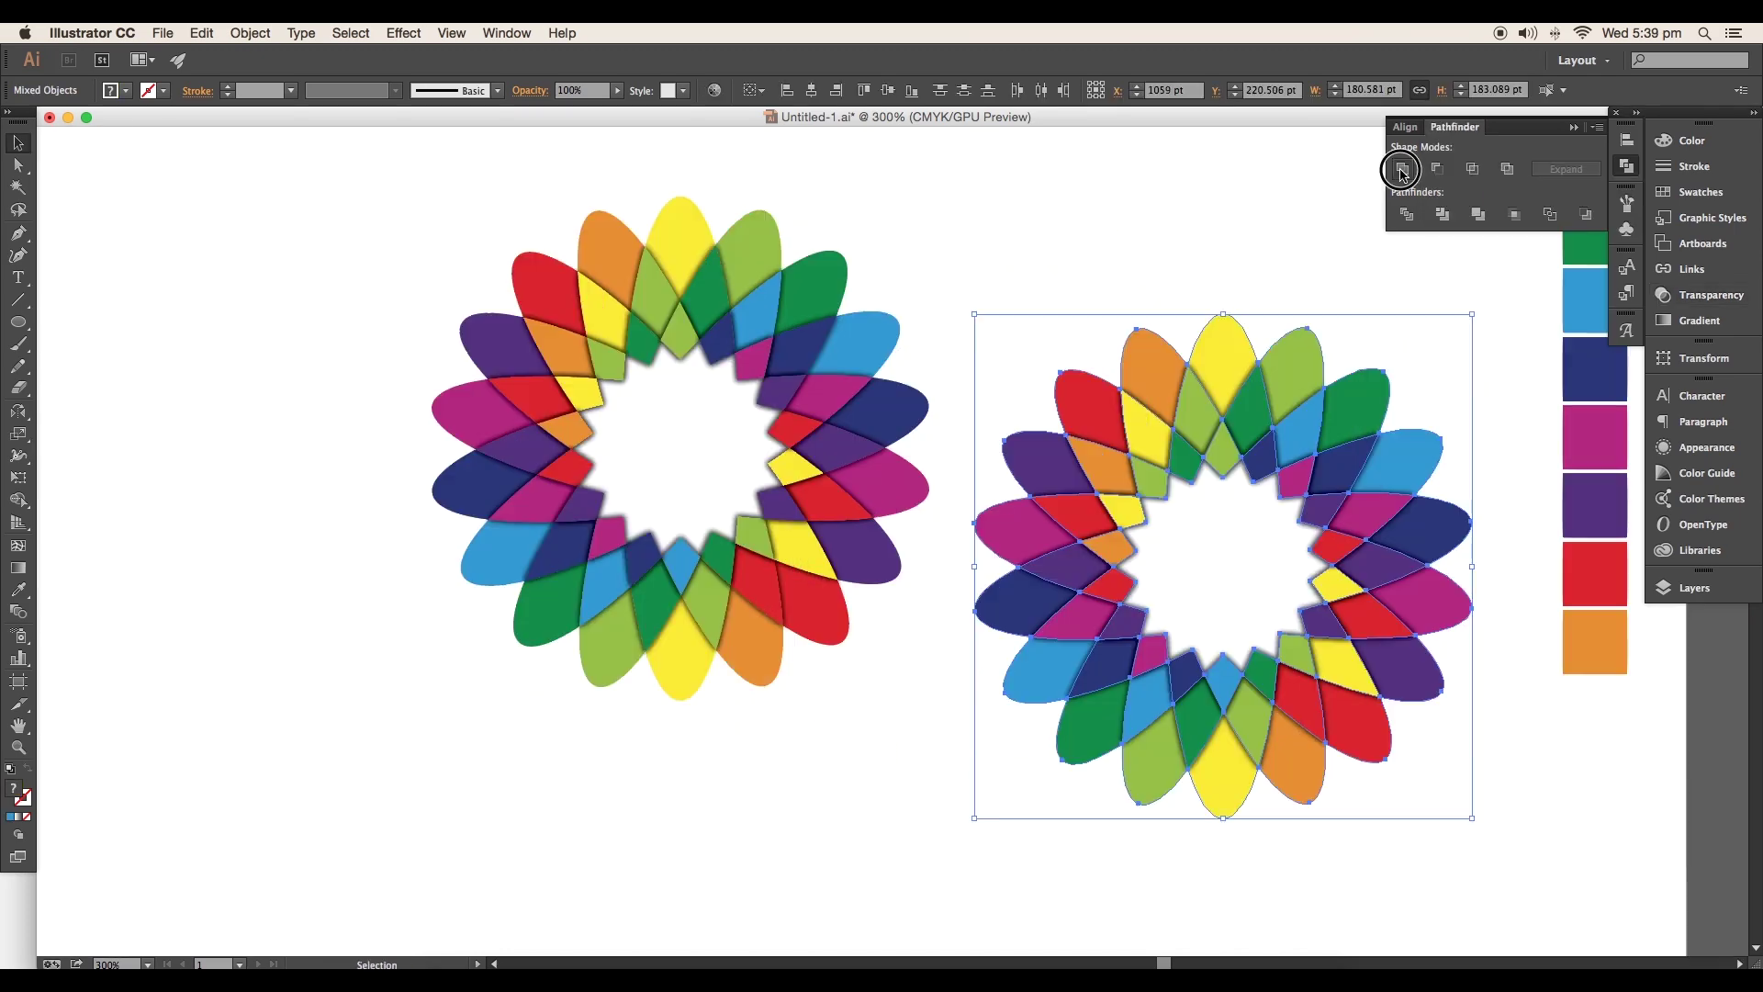
Unite the flower copy into one magenta silhouette and move it onto the original
{"action": "left_click", "coordinate": [1403, 169]}
{"action": "left_click", "coordinate": [1667, 448]}
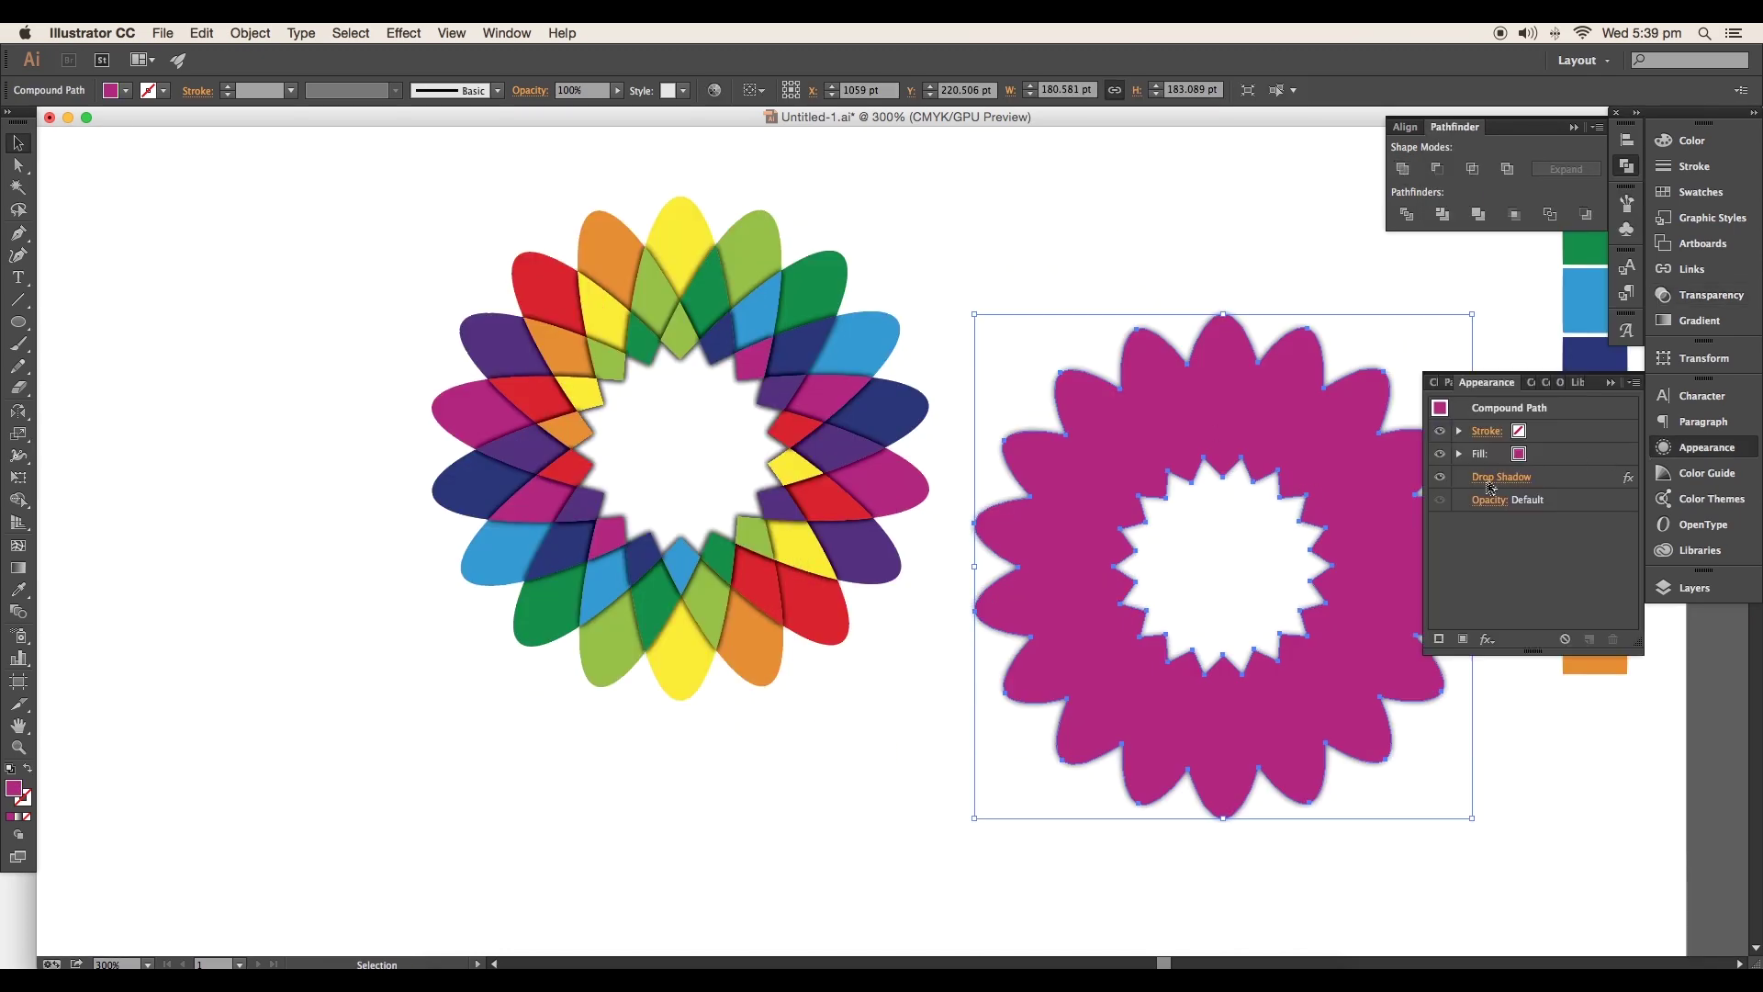
{"action": "left_click_drag", "start_coordinate": [1164, 669], "coordinate": [622, 552]}
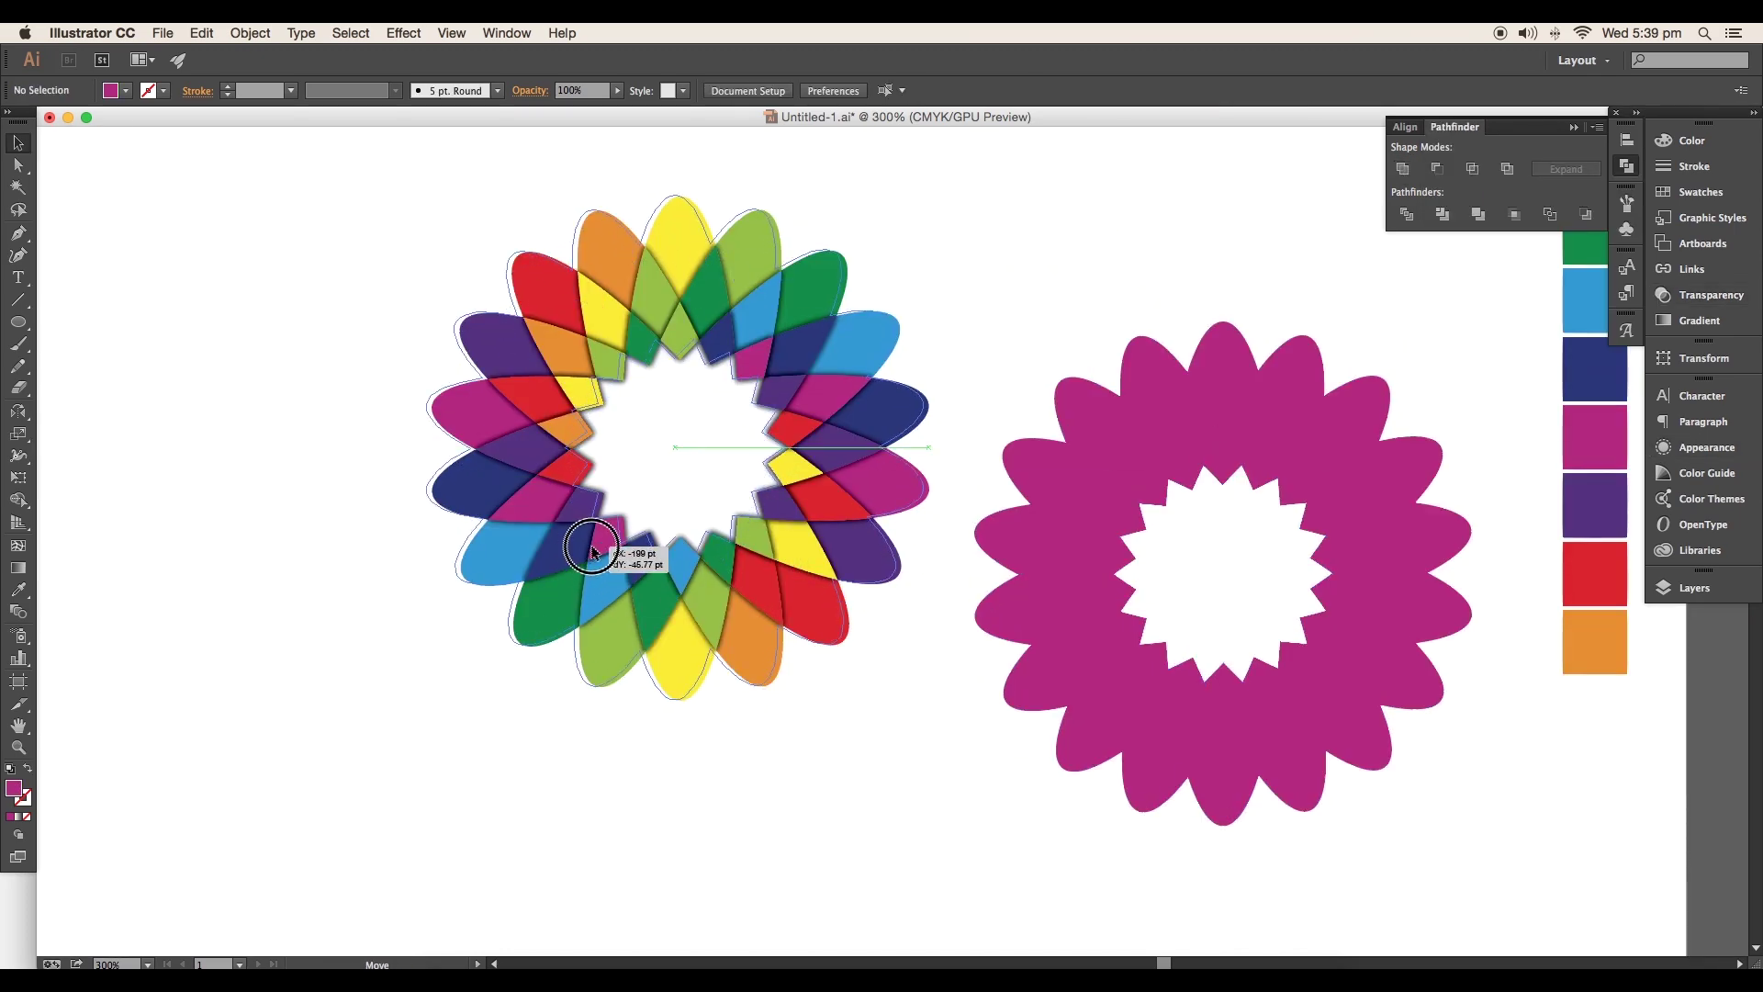
Clip the rainbow flower inside the silhouette and confirm the adjusted drop shadow
{"action": "key", "text": "super+a"}
{"action": "right_click", "coordinate": [824, 466]}
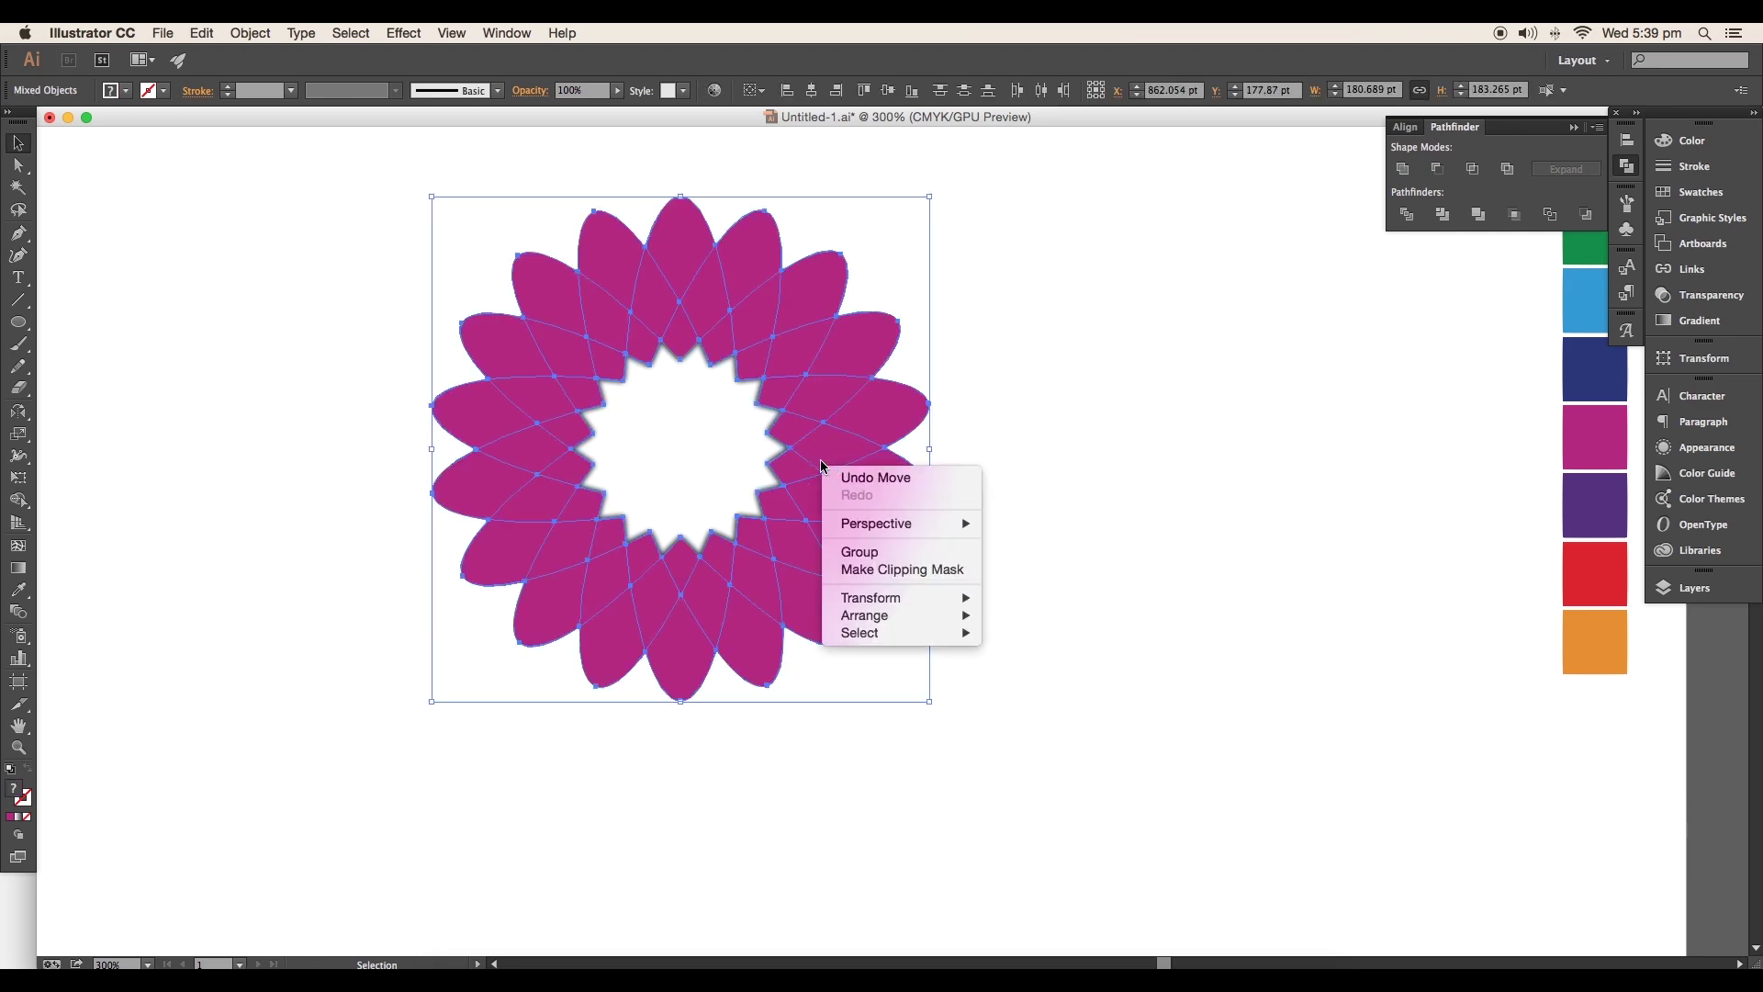
{"action": "left_click", "coordinate": [908, 570]}
{"action": "left_click", "coordinate": [1082, 480]}
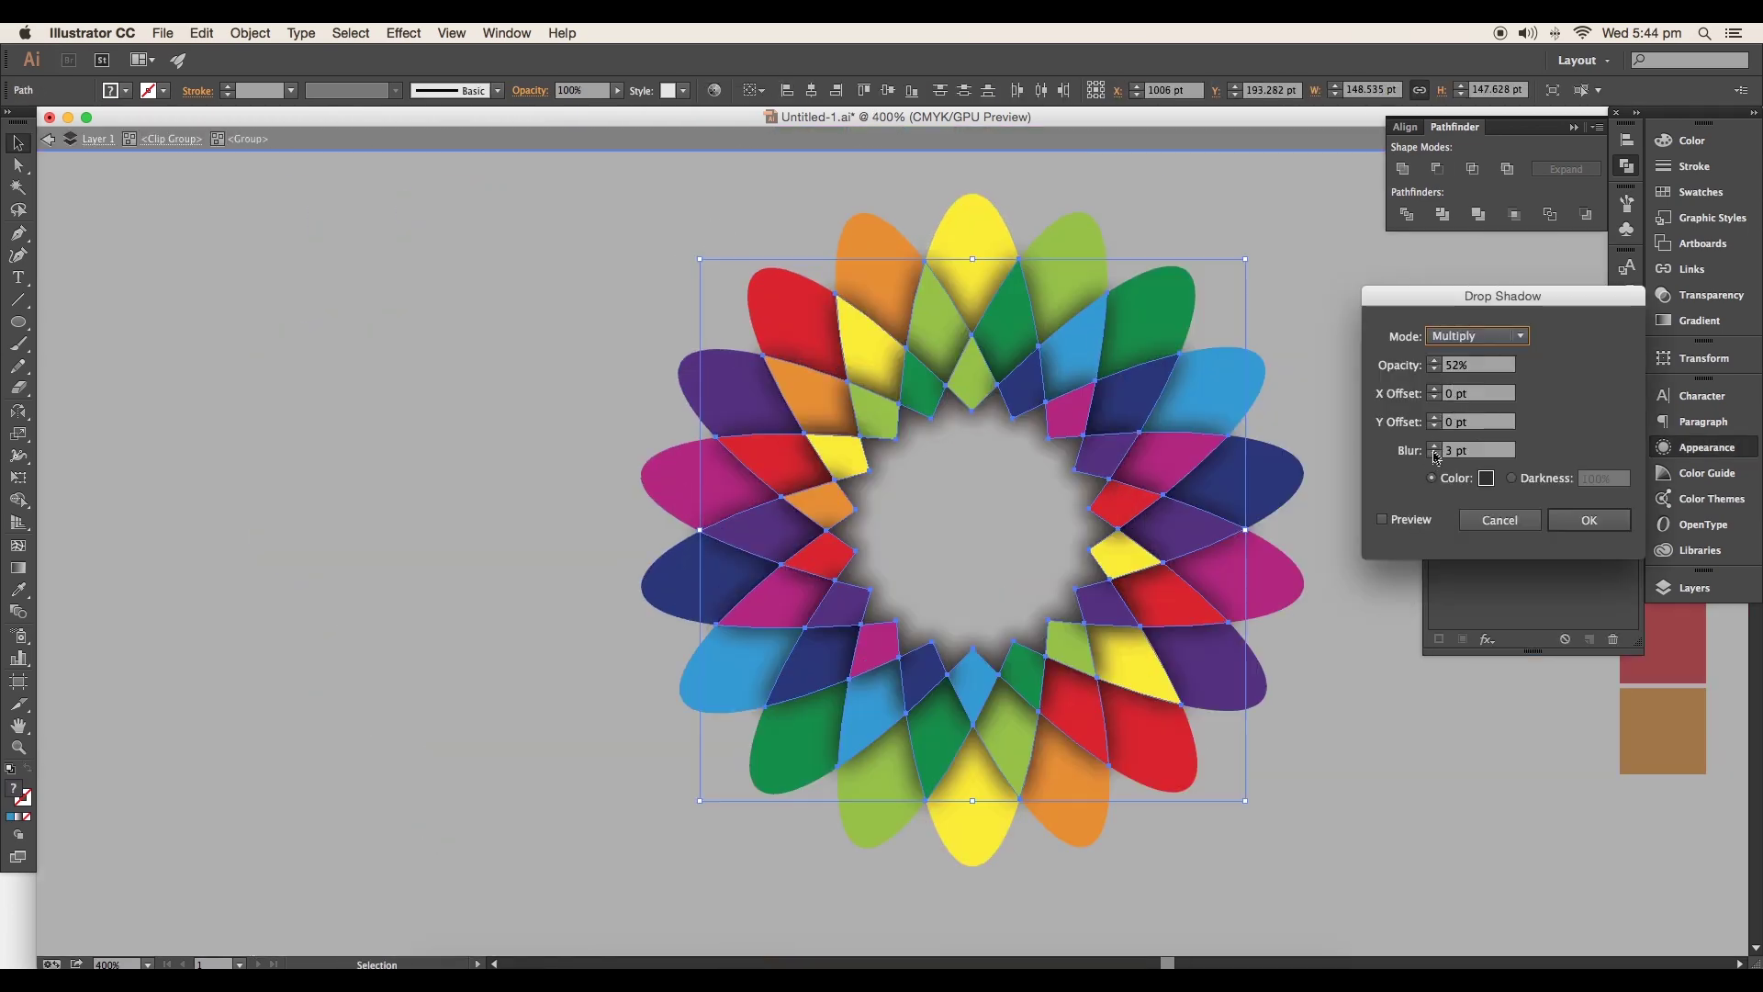
{"action": "left_click", "coordinate": [1589, 520]}
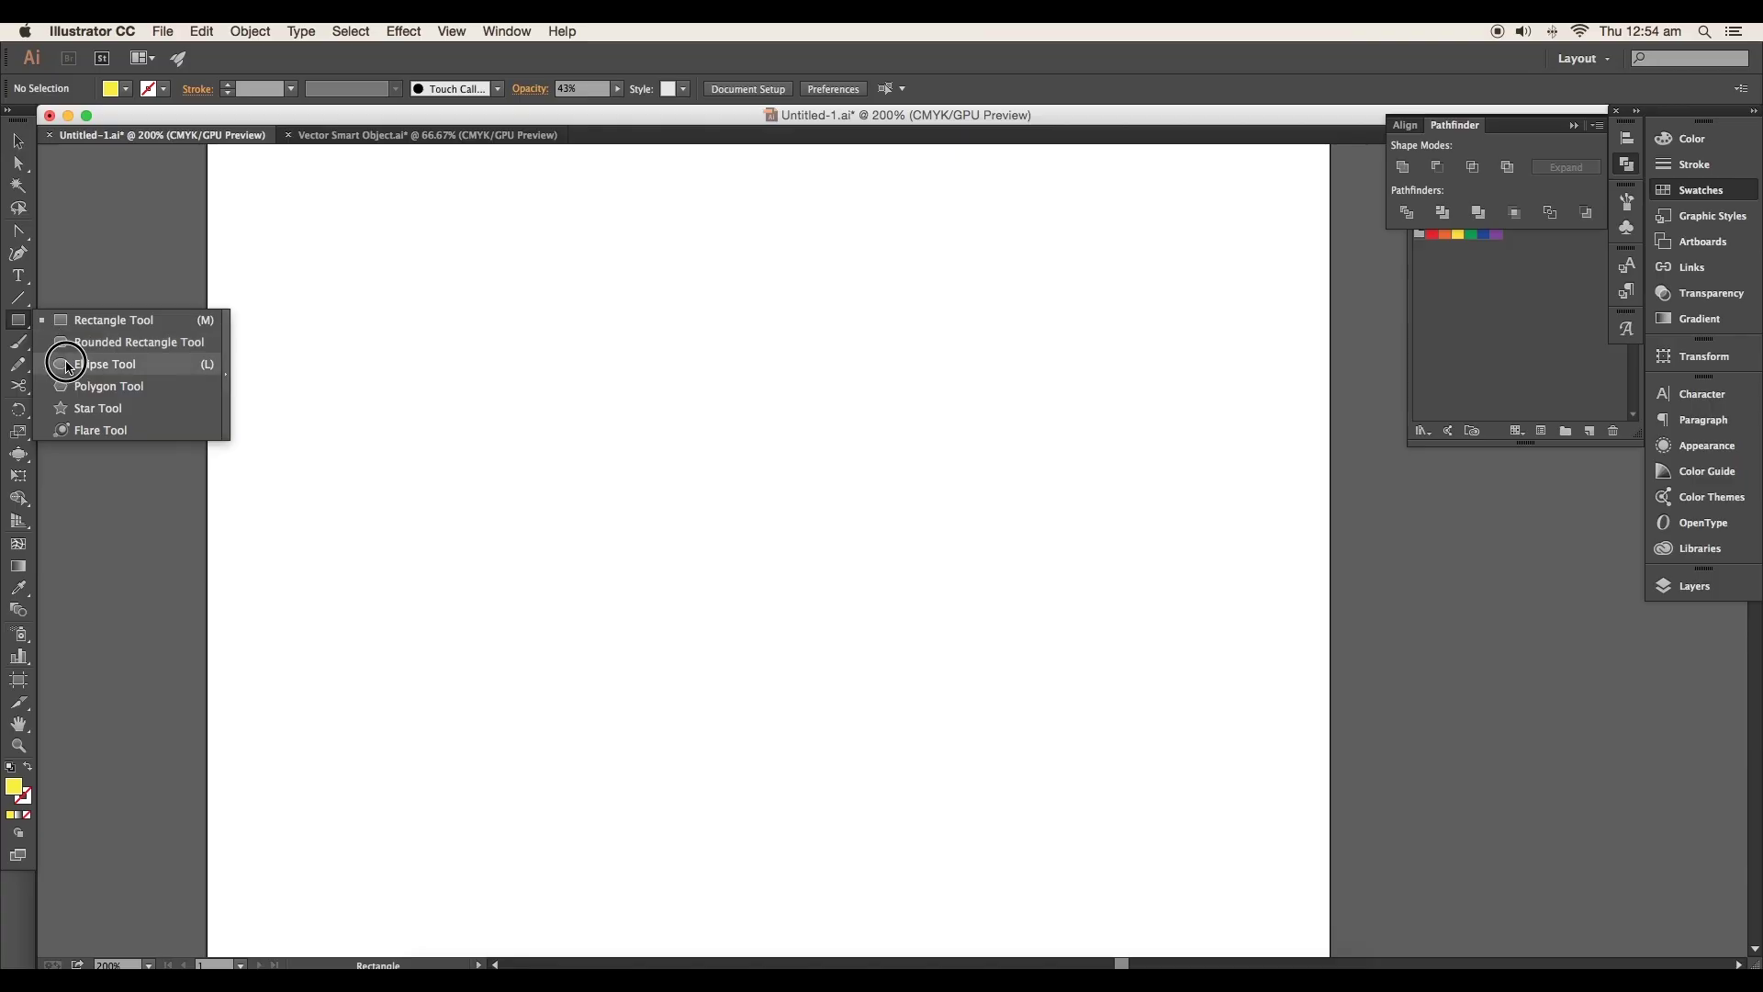
Intersect two overlapping circles into a green lens-shaped leaf and move it up
{"action": "left_click", "coordinate": [55, 354]}
{"action": "mouse_move", "coordinate": [734, 491]}
{"action": "left_mouse_down"}
{"action": "mouse_move", "coordinate": [850, 582]}
{"action": "mouse_move", "coordinate": [866, 617]}
{"action": "left_mouse_up"}
{"action": "mouse_move", "coordinate": [653, 451]}
{"action": "left_mouse_down"}
{"action": "mouse_move", "coordinate": [810, 451]}
{"action": "mouse_move", "coordinate": [783, 456]}
{"action": "left_mouse_up"}
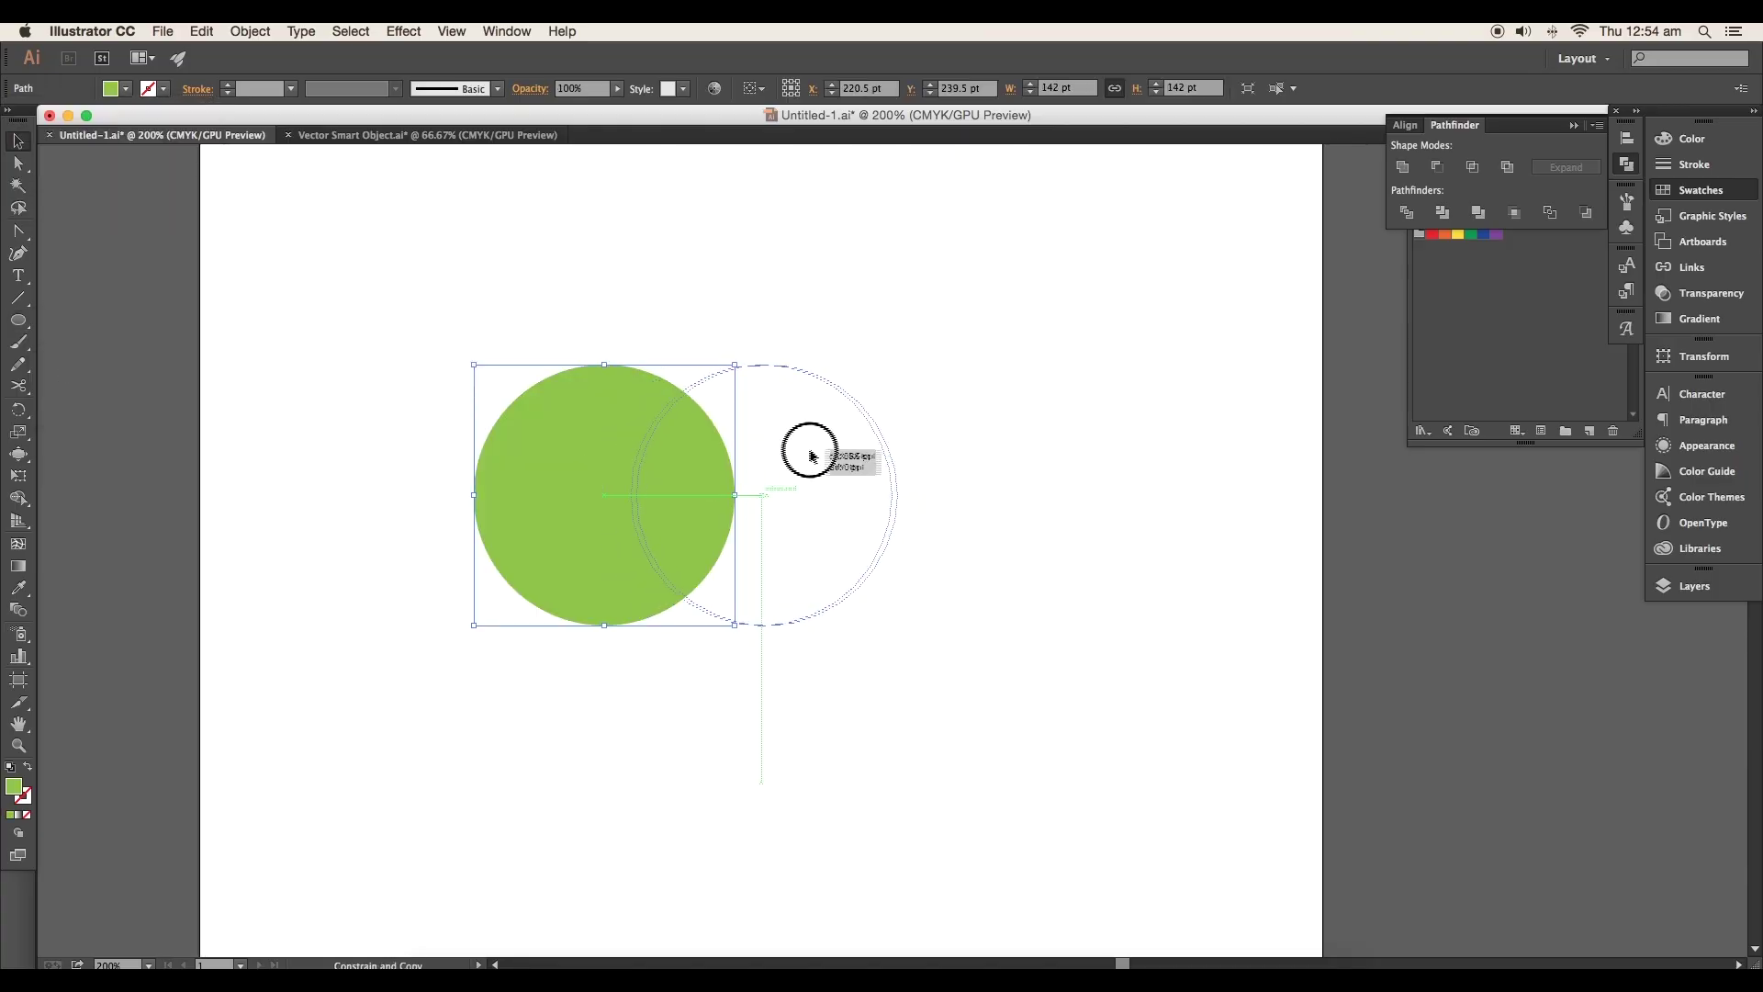
{"action": "left_click", "coordinate": [1479, 174]}
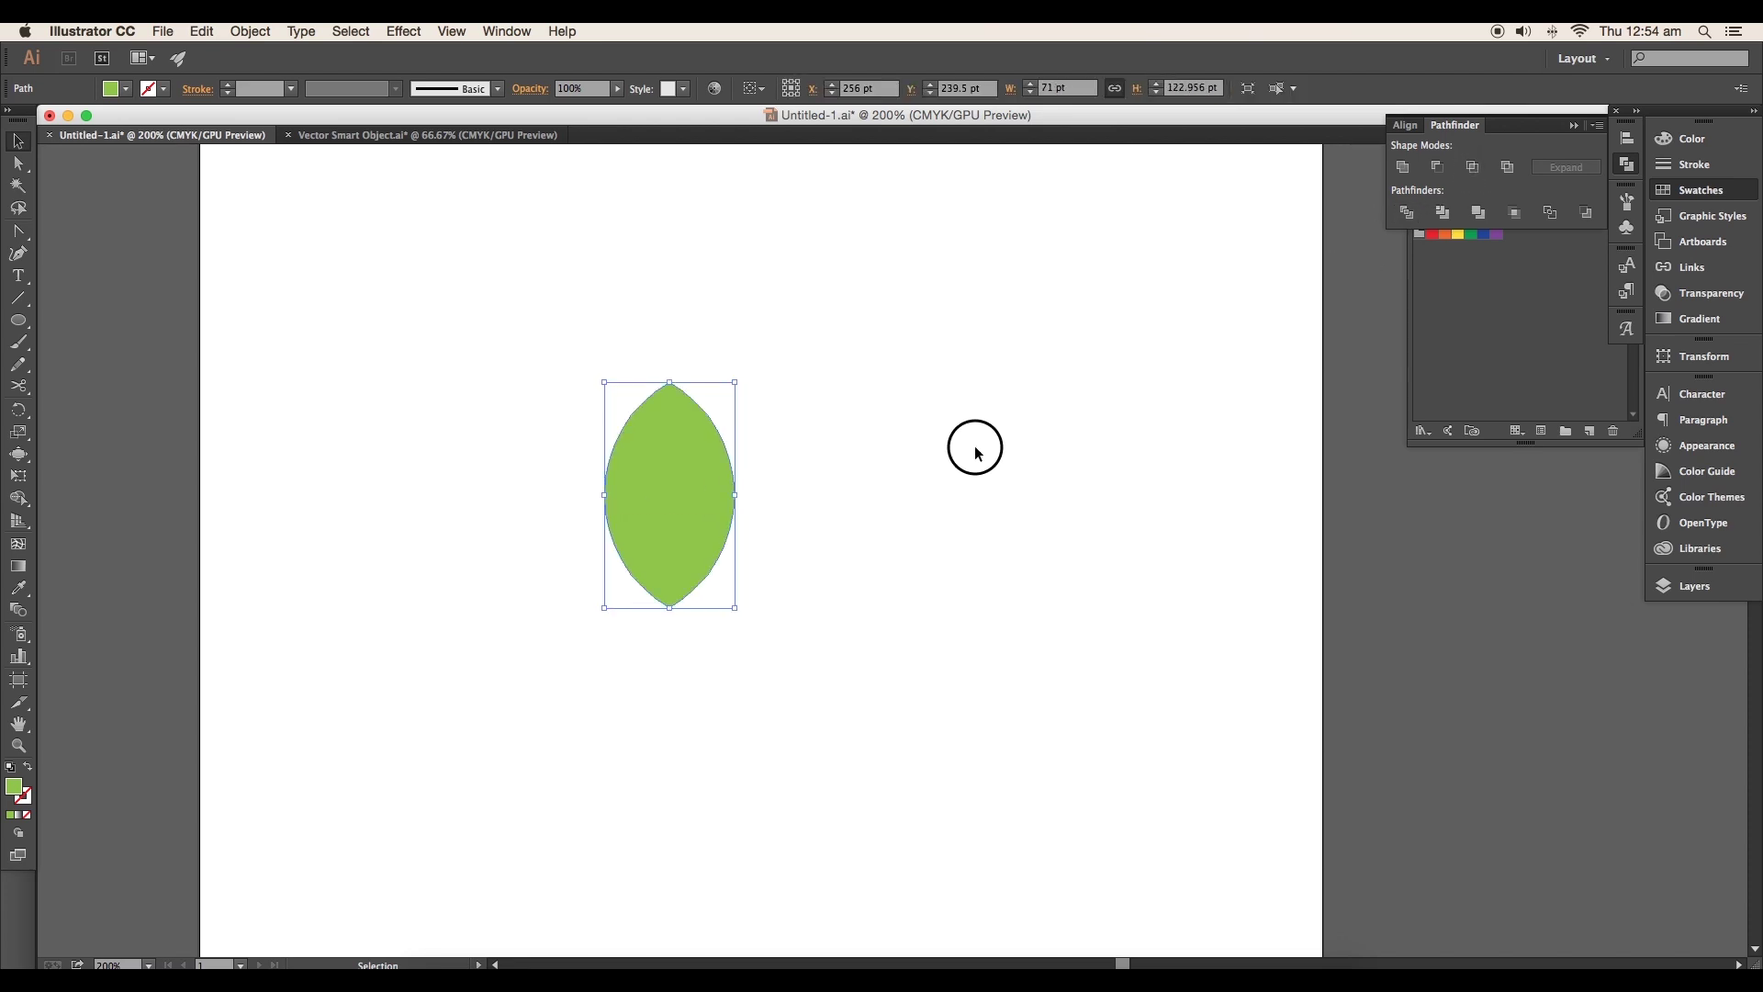
{"action": "left_click", "coordinate": [973, 444]}
{"action": "left_click_drag", "start_coordinate": [637, 477], "coordinate": [746, 388]}
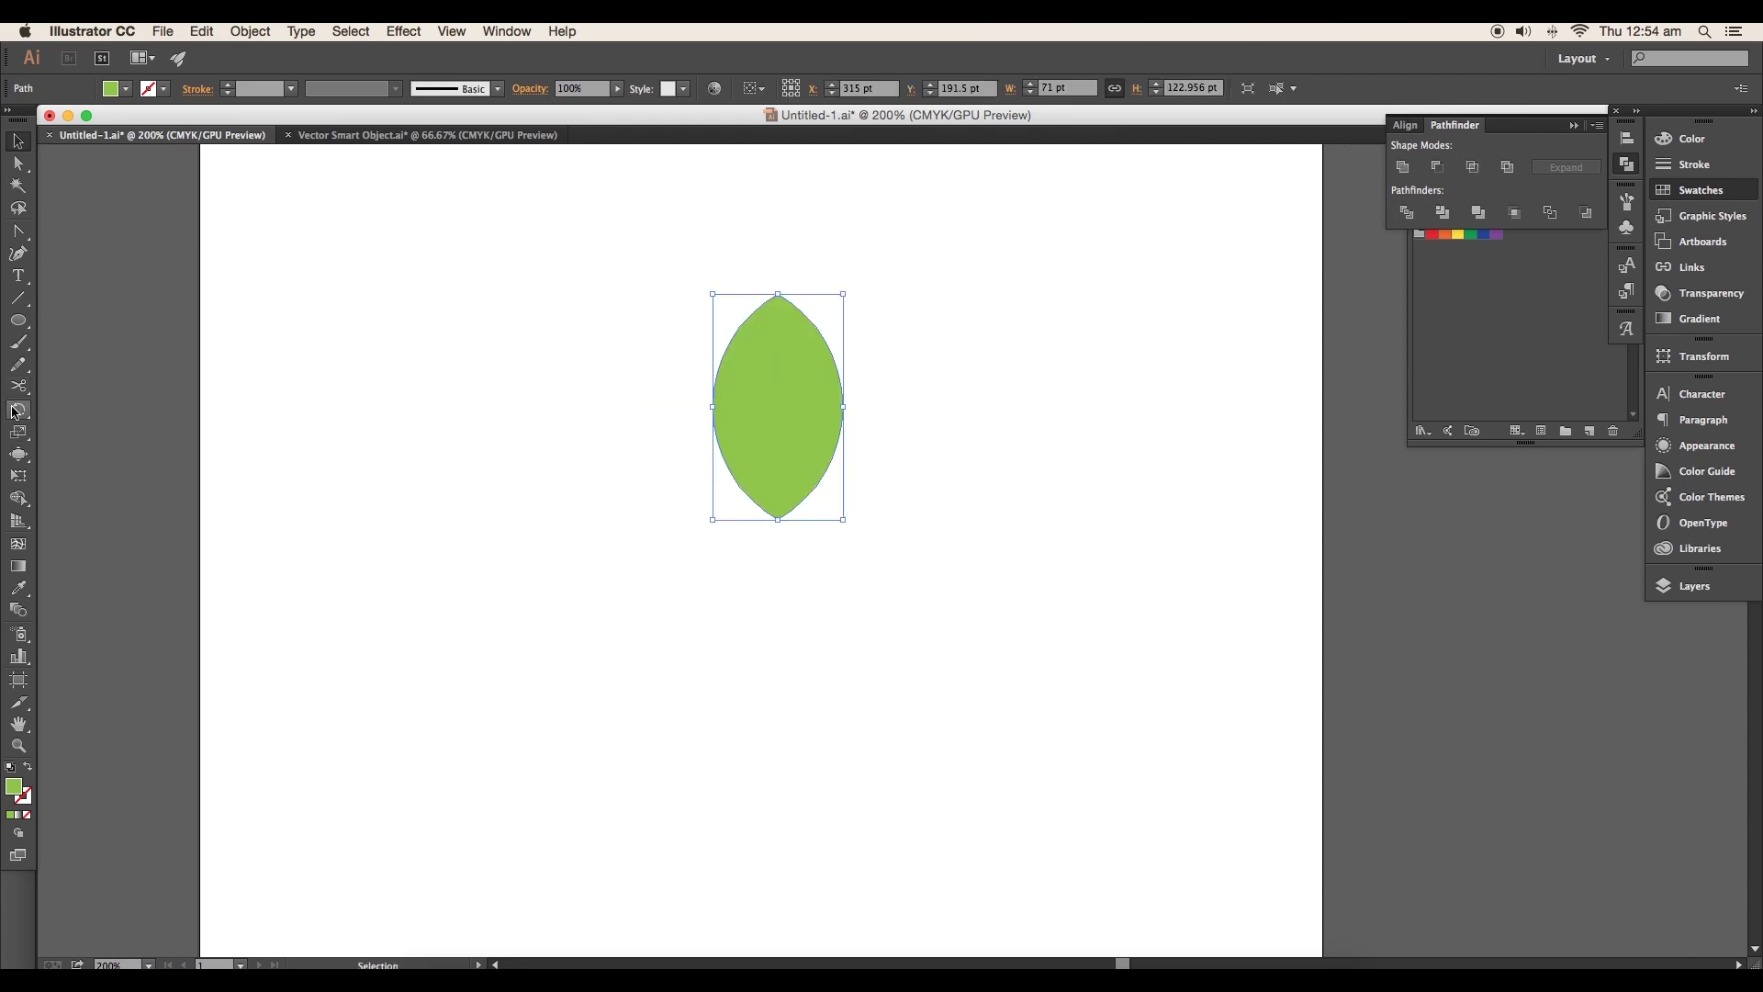
{"action": "left_click", "coordinate": [15, 412]}
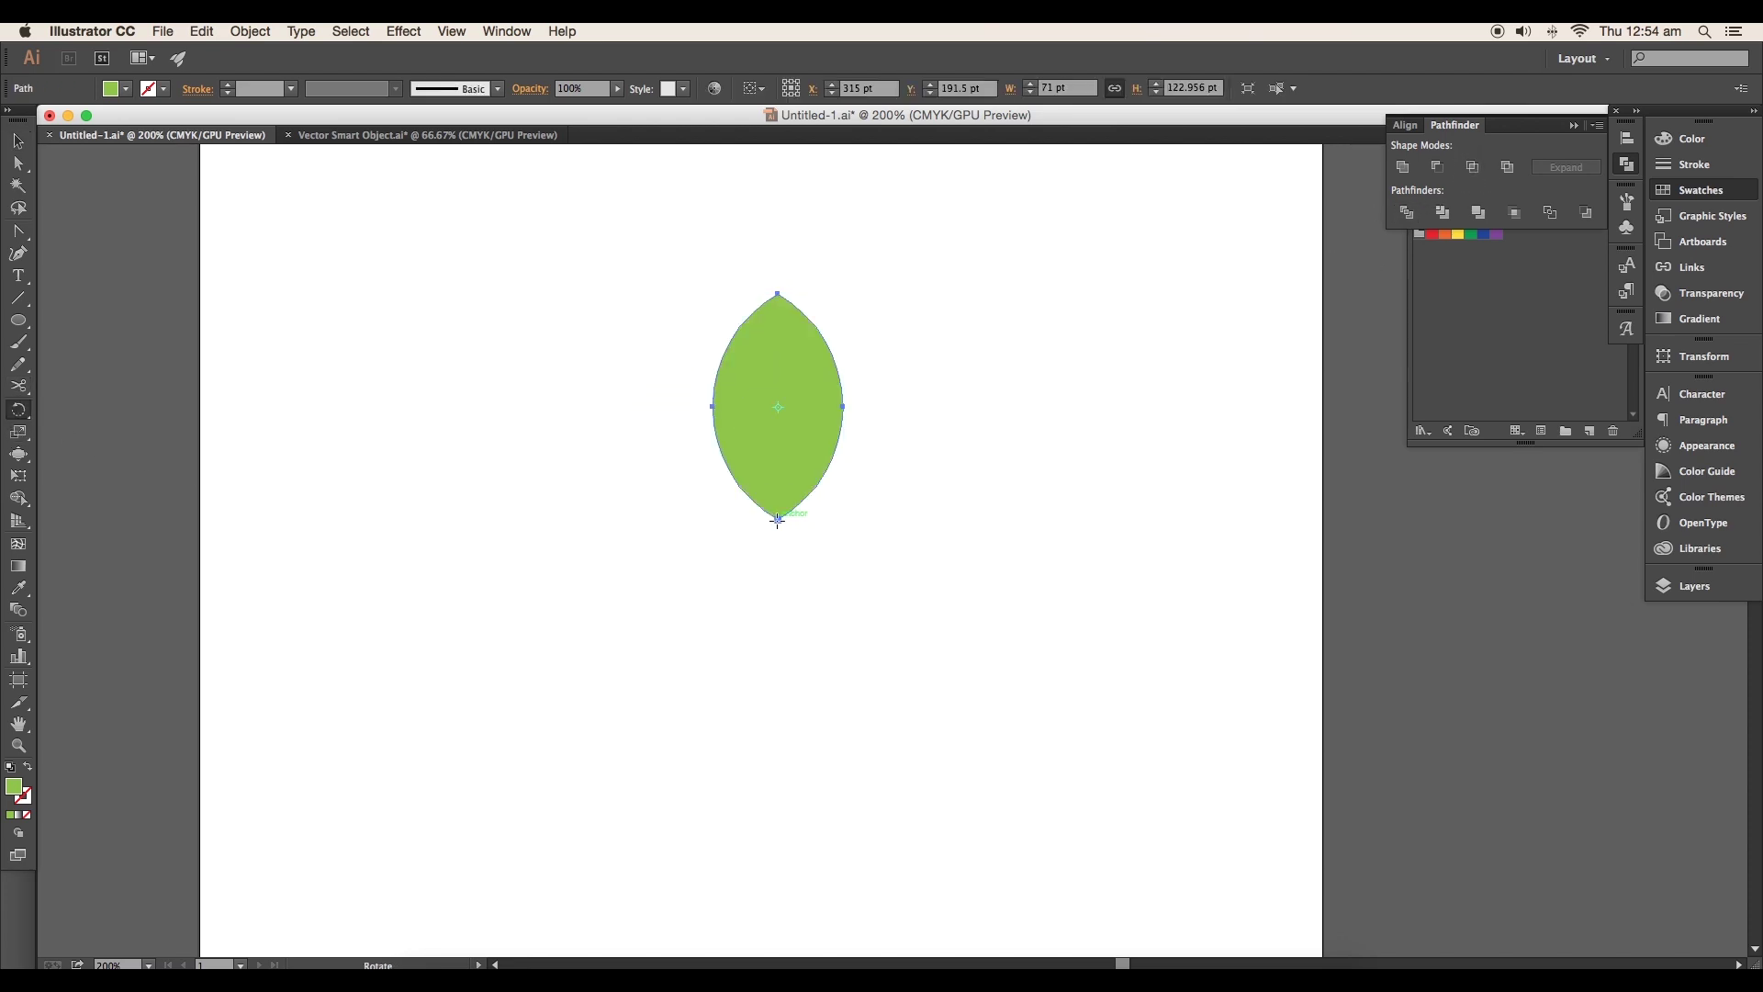
Fan rotated leaf copies around the bottom tip into a full ring, then select them all
{"action": "left_click_drag", "start_coordinate": [777, 297], "coordinate": [734, 253]}
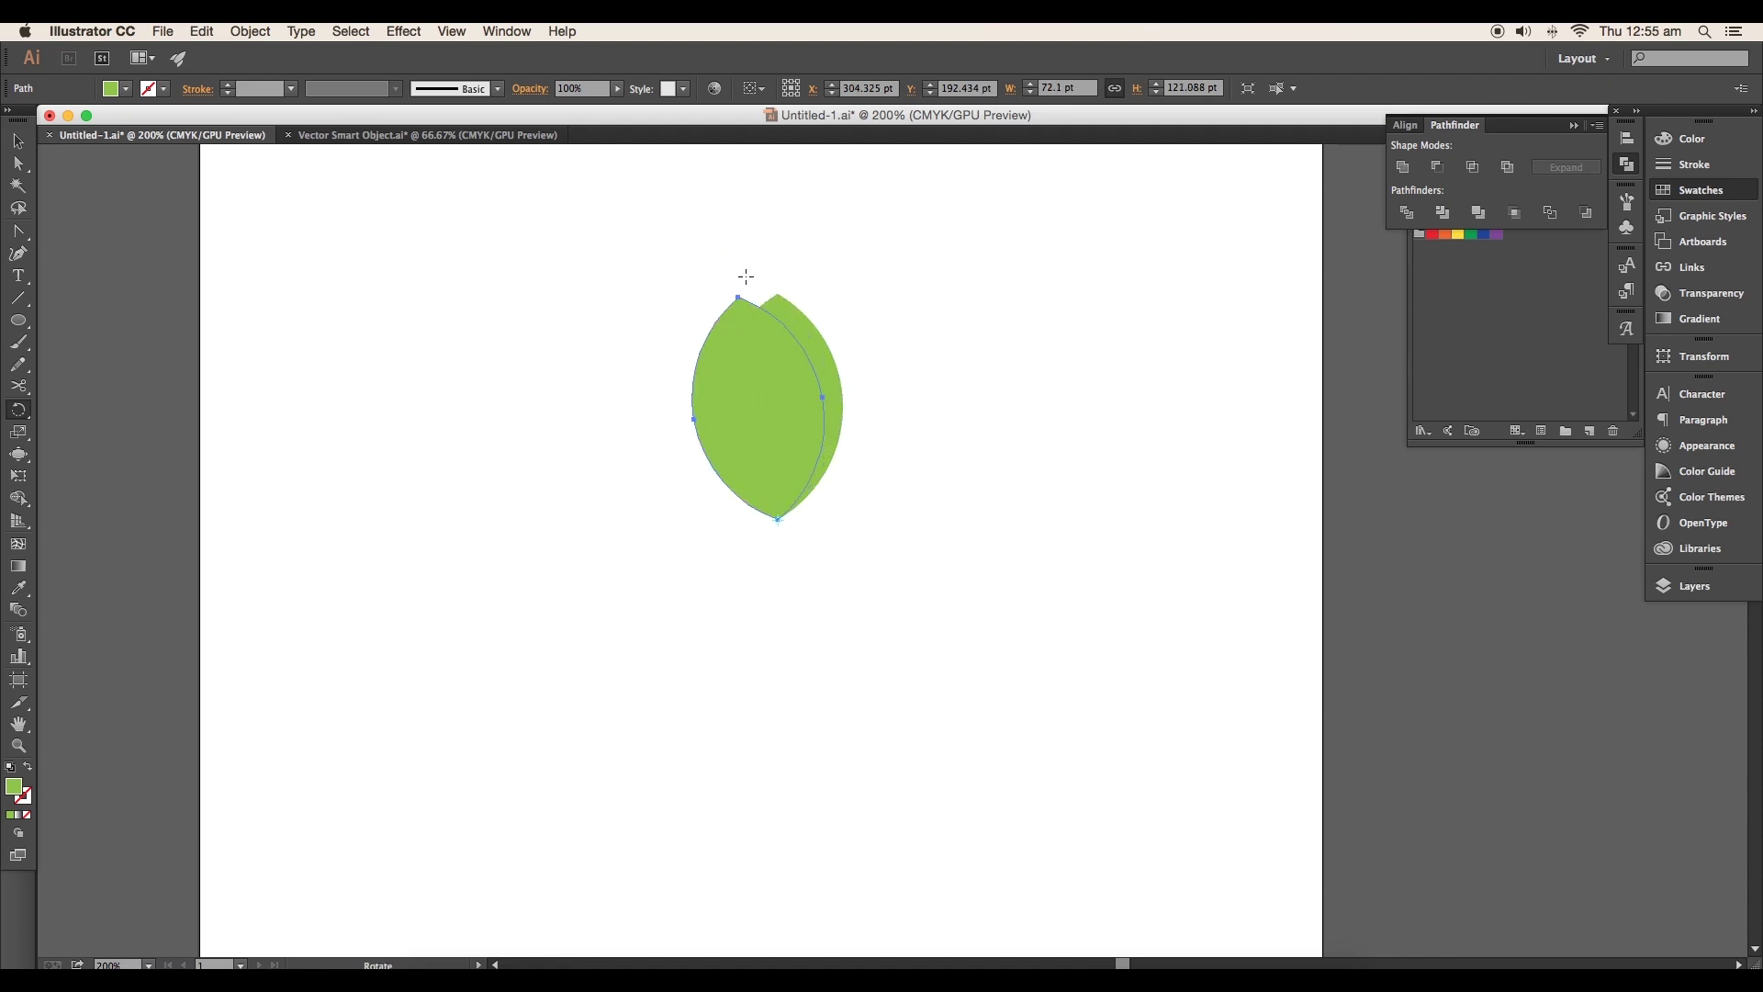
{"action": "key", "text": "super+d"}
{"action": "key", "text": "super+d"}
{"action": "key", "text": "super+d"}
{"action": "key", "text": "super+d"}
{"action": "key", "text": "super+d"}
{"action": "key", "text": "super+d"}
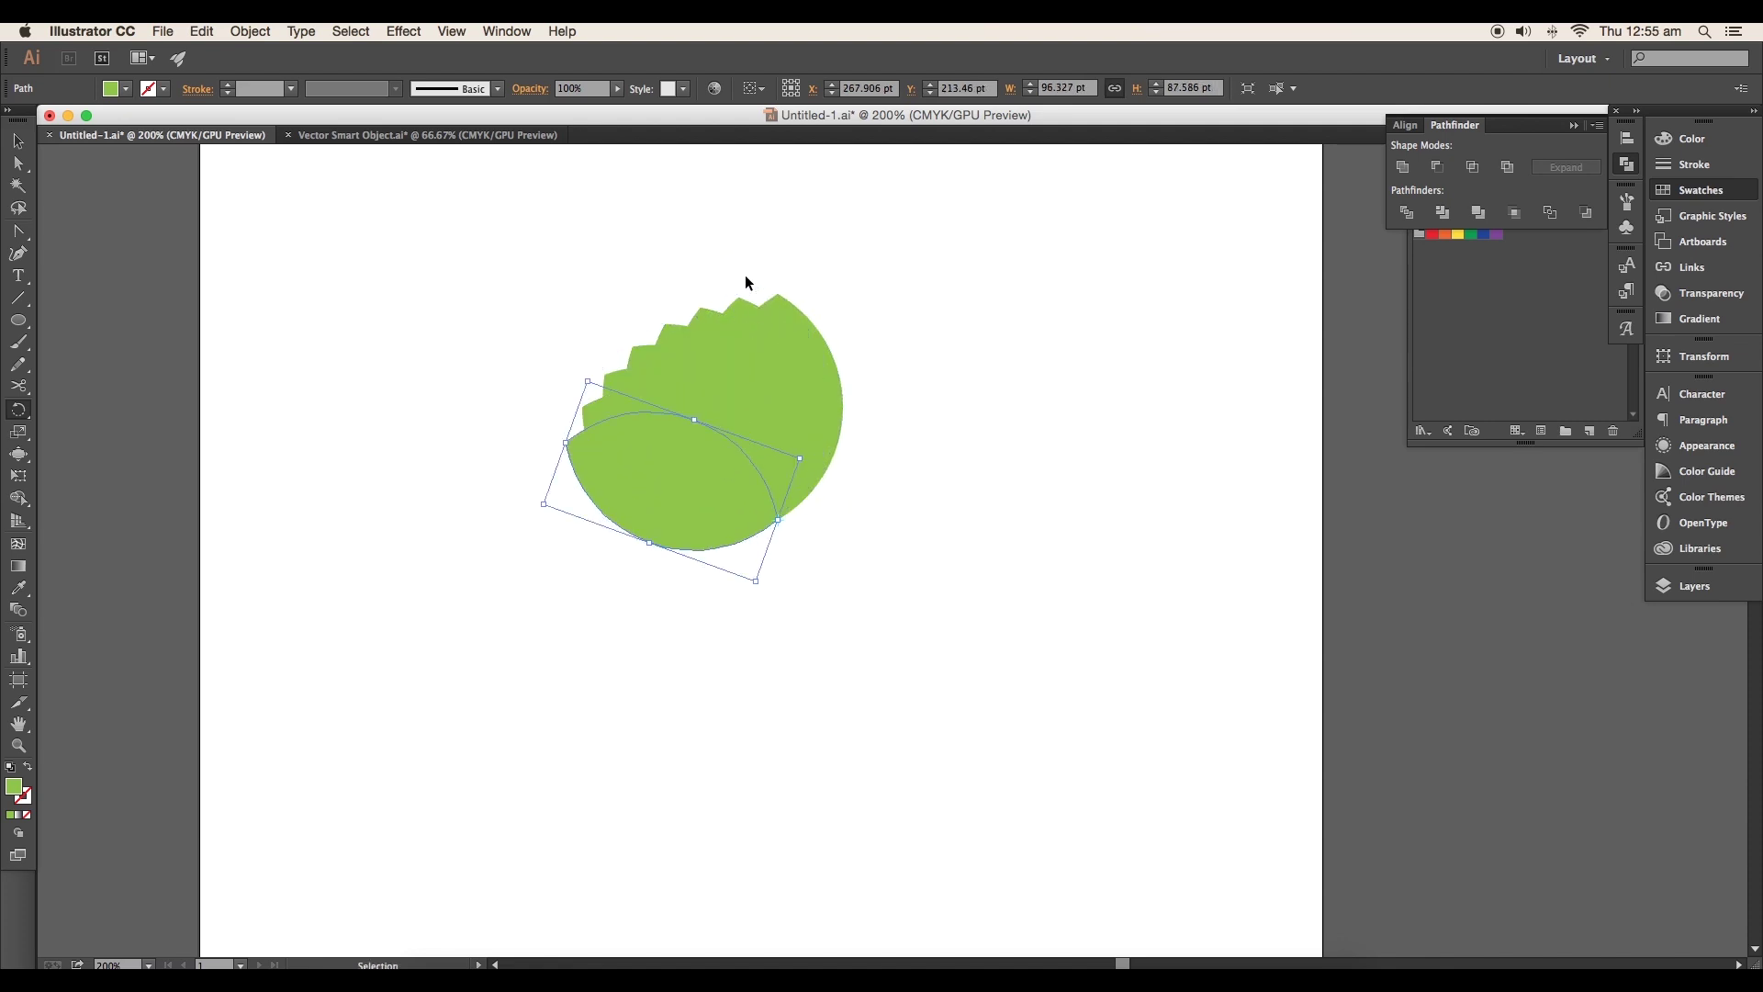
{"action": "key", "text": "super+d"}
{"action": "key", "text": "super+d"}
{"action": "key", "text": "super+d"}
{"action": "key", "text": "super+d"}
{"action": "key", "text": "super+d"}
{"action": "key", "text": "super+d"}
{"action": "key", "text": "super+d"}
{"action": "key", "text": "super+d"}
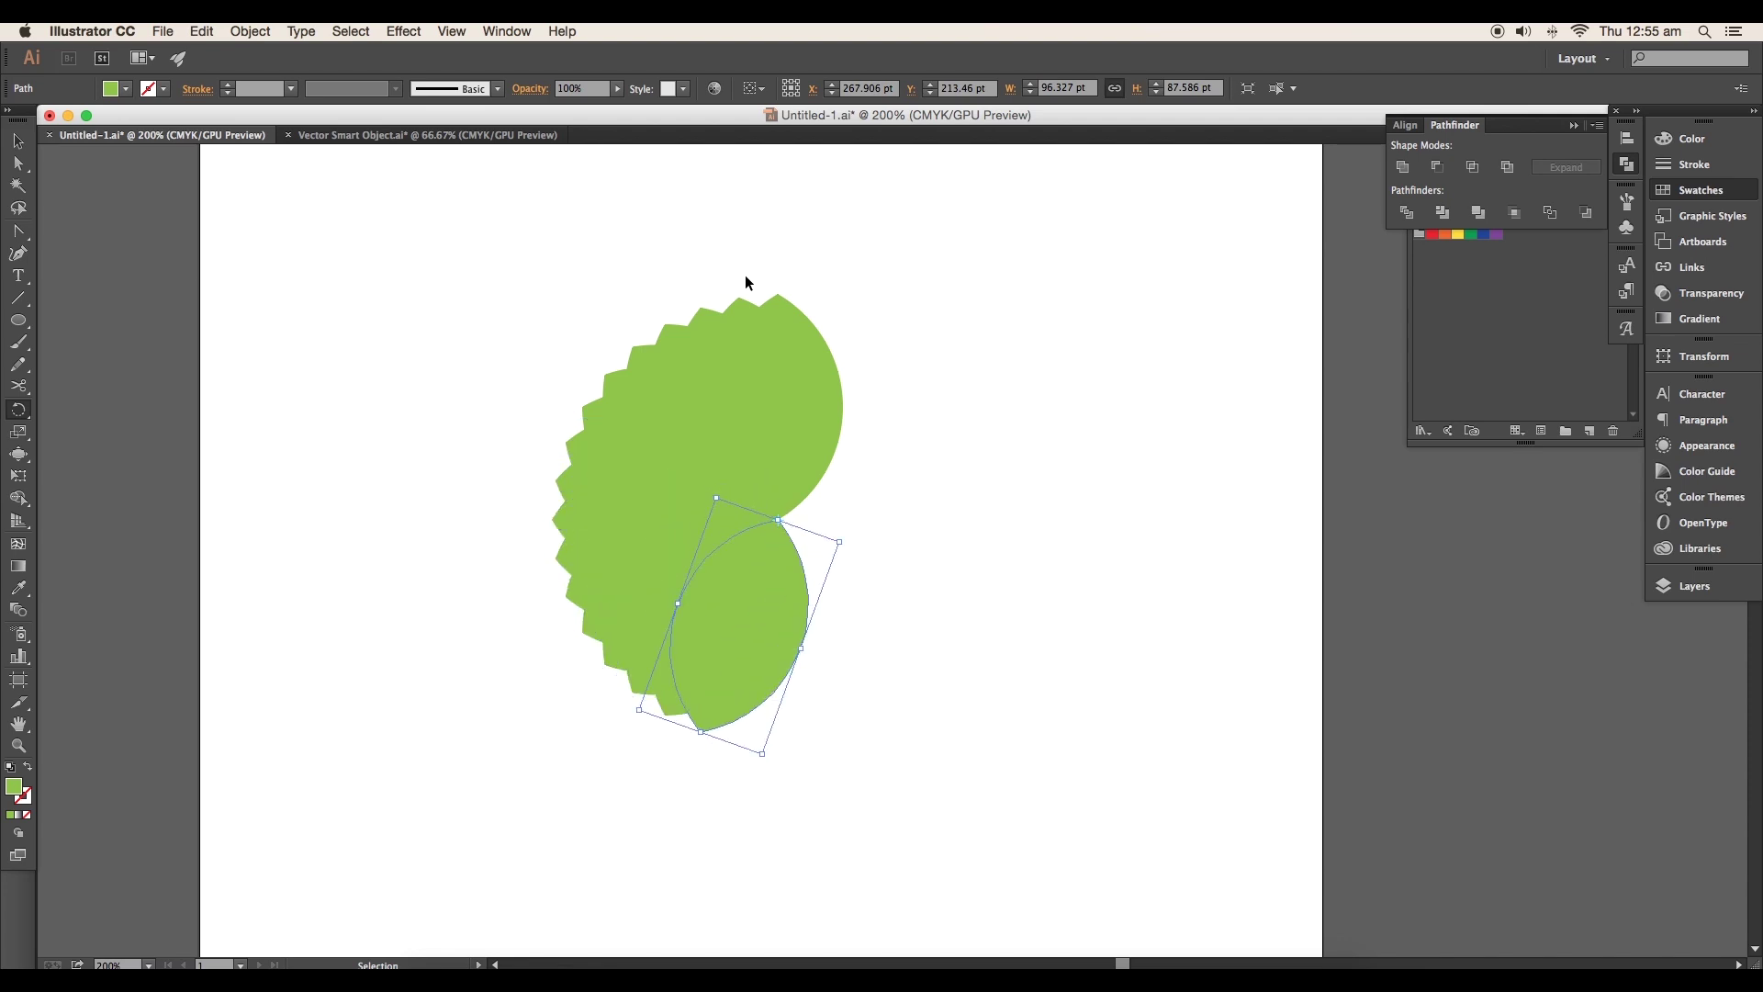
{"action": "key", "text": "super+d"}
{"action": "key", "text": "super+d"}
{"action": "key", "text": "super+d"}
{"action": "key", "text": "super+d"}
{"action": "key", "text": "super+d"}
{"action": "key", "text": "super+d"}
{"action": "key", "text": "super+d"}
{"action": "key", "text": "super+d"}
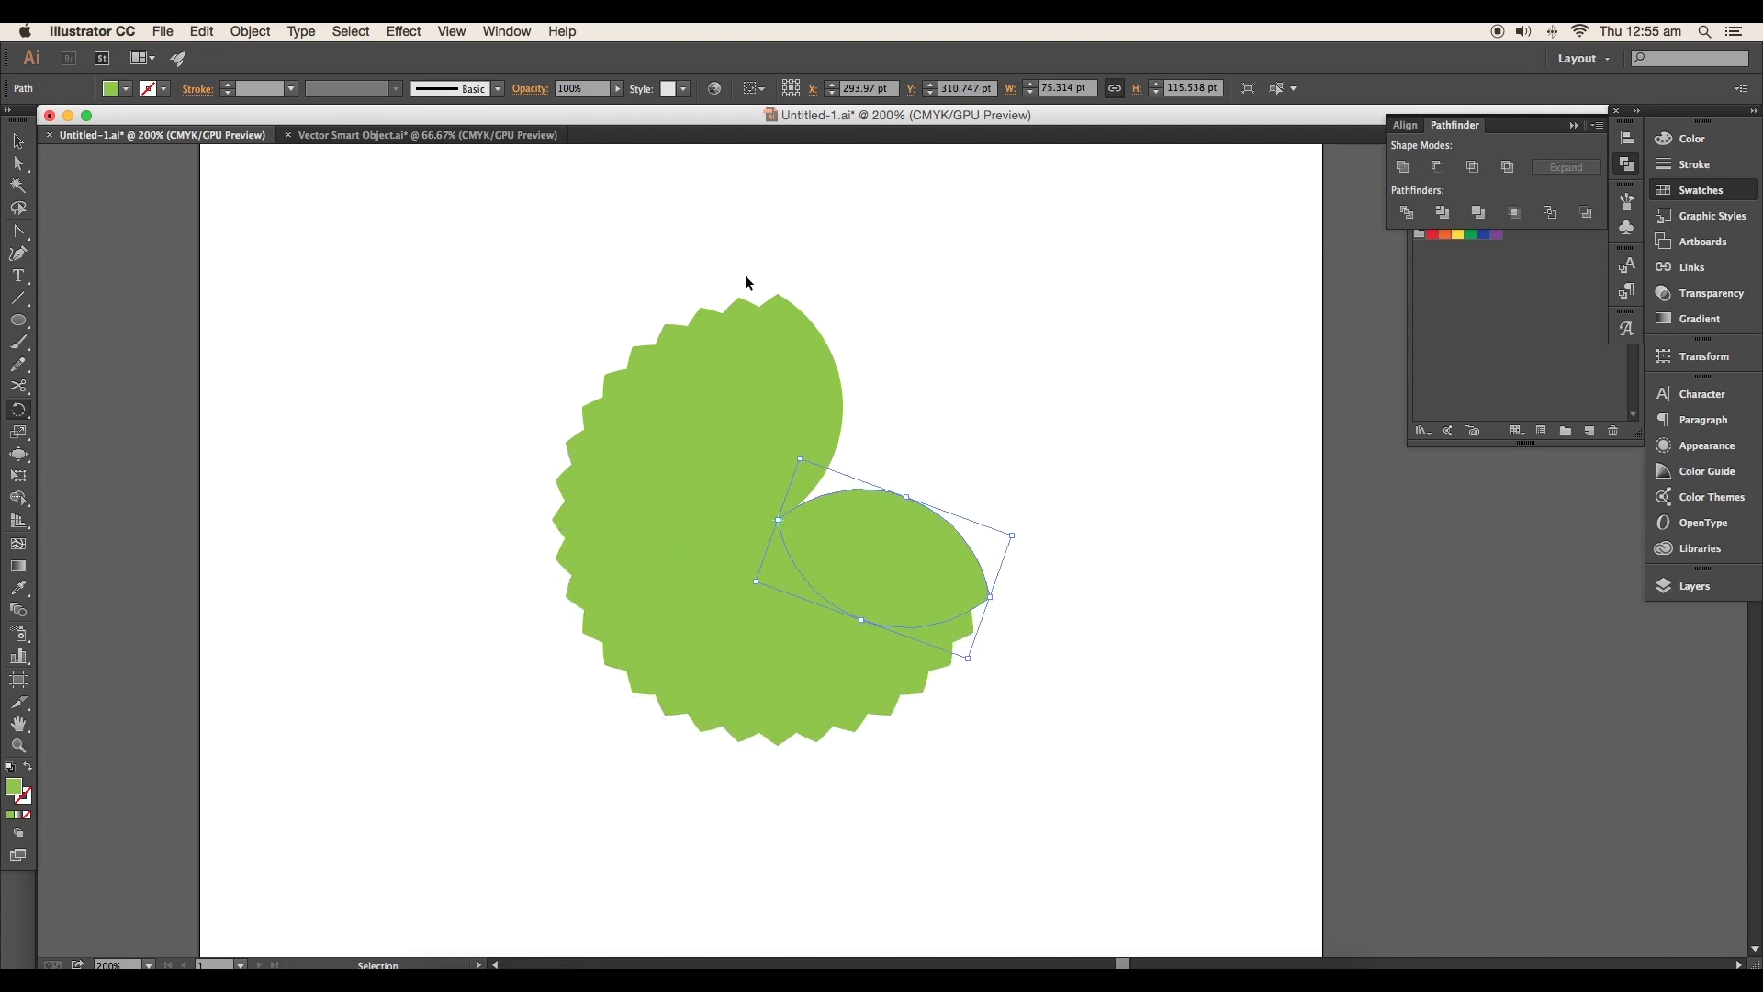
{"action": "key", "text": "super+d"}
{"action": "key", "text": "super+d"}
{"action": "key", "text": "super+d"}
{"action": "key", "text": "super+d"}
{"action": "key", "text": "super+d"}
{"action": "key", "text": "super+d"}
{"action": "key", "text": "super+d"}
{"action": "key", "text": "super+d"}
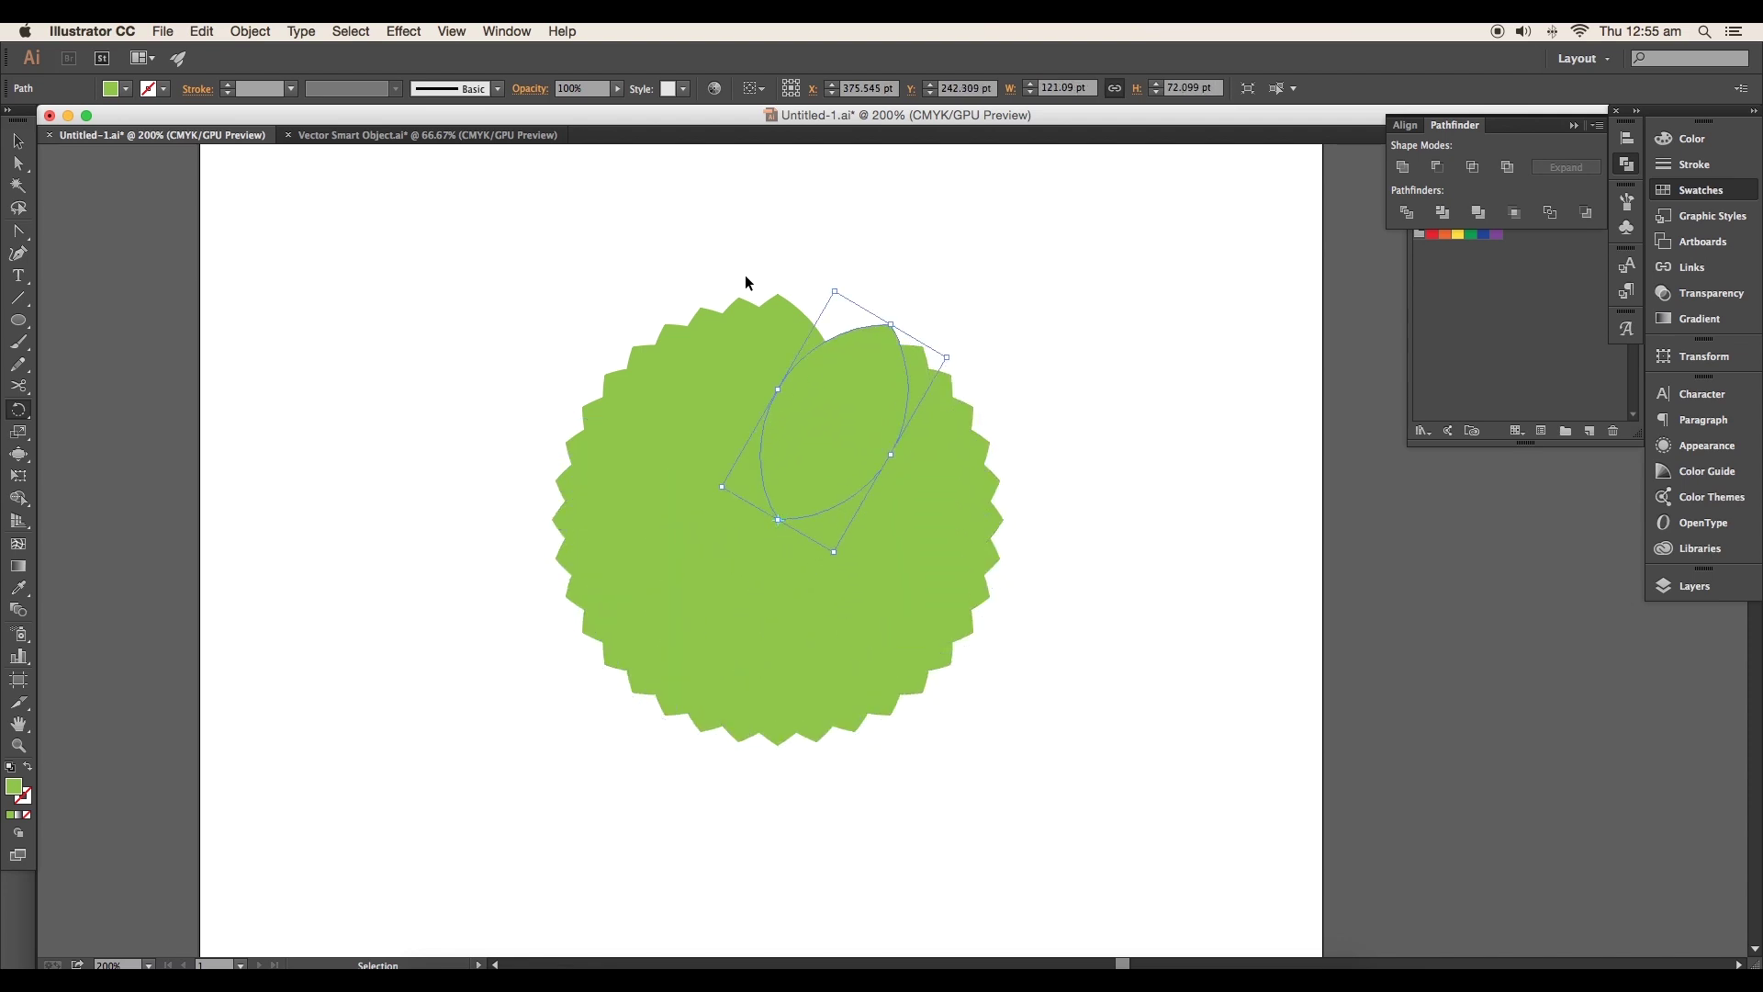
{"action": "key", "text": "super+d"}
{"action": "key", "text": "super+d"}
{"action": "key", "text": "v"}
{"action": "left_click_drag", "start_coordinate": [386, 234], "coordinate": [1297, 795]}
Set the rosette's blend mode to Multiply and its opacity to 21%
{"action": "key", "text": "super+shift+F10"}
{"action": "left_click", "coordinate": [1472, 148]}
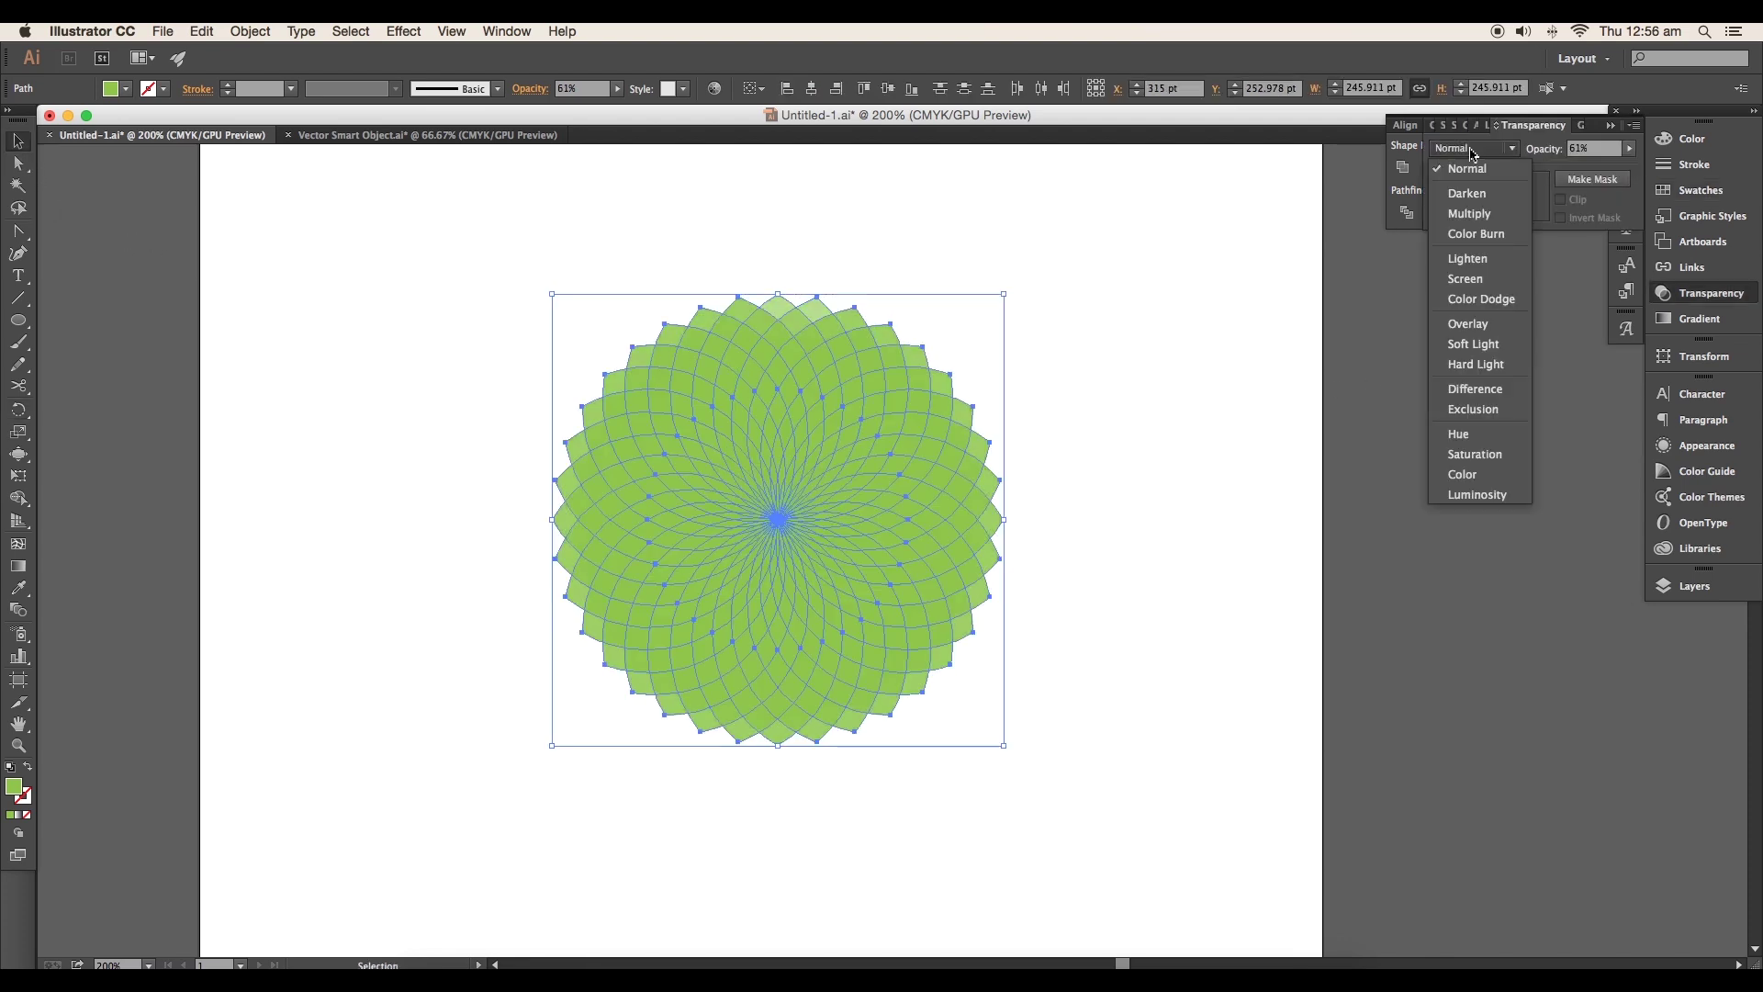
{"action": "left_click", "coordinate": [1460, 203]}
{"action": "left_click", "coordinate": [1629, 148]}
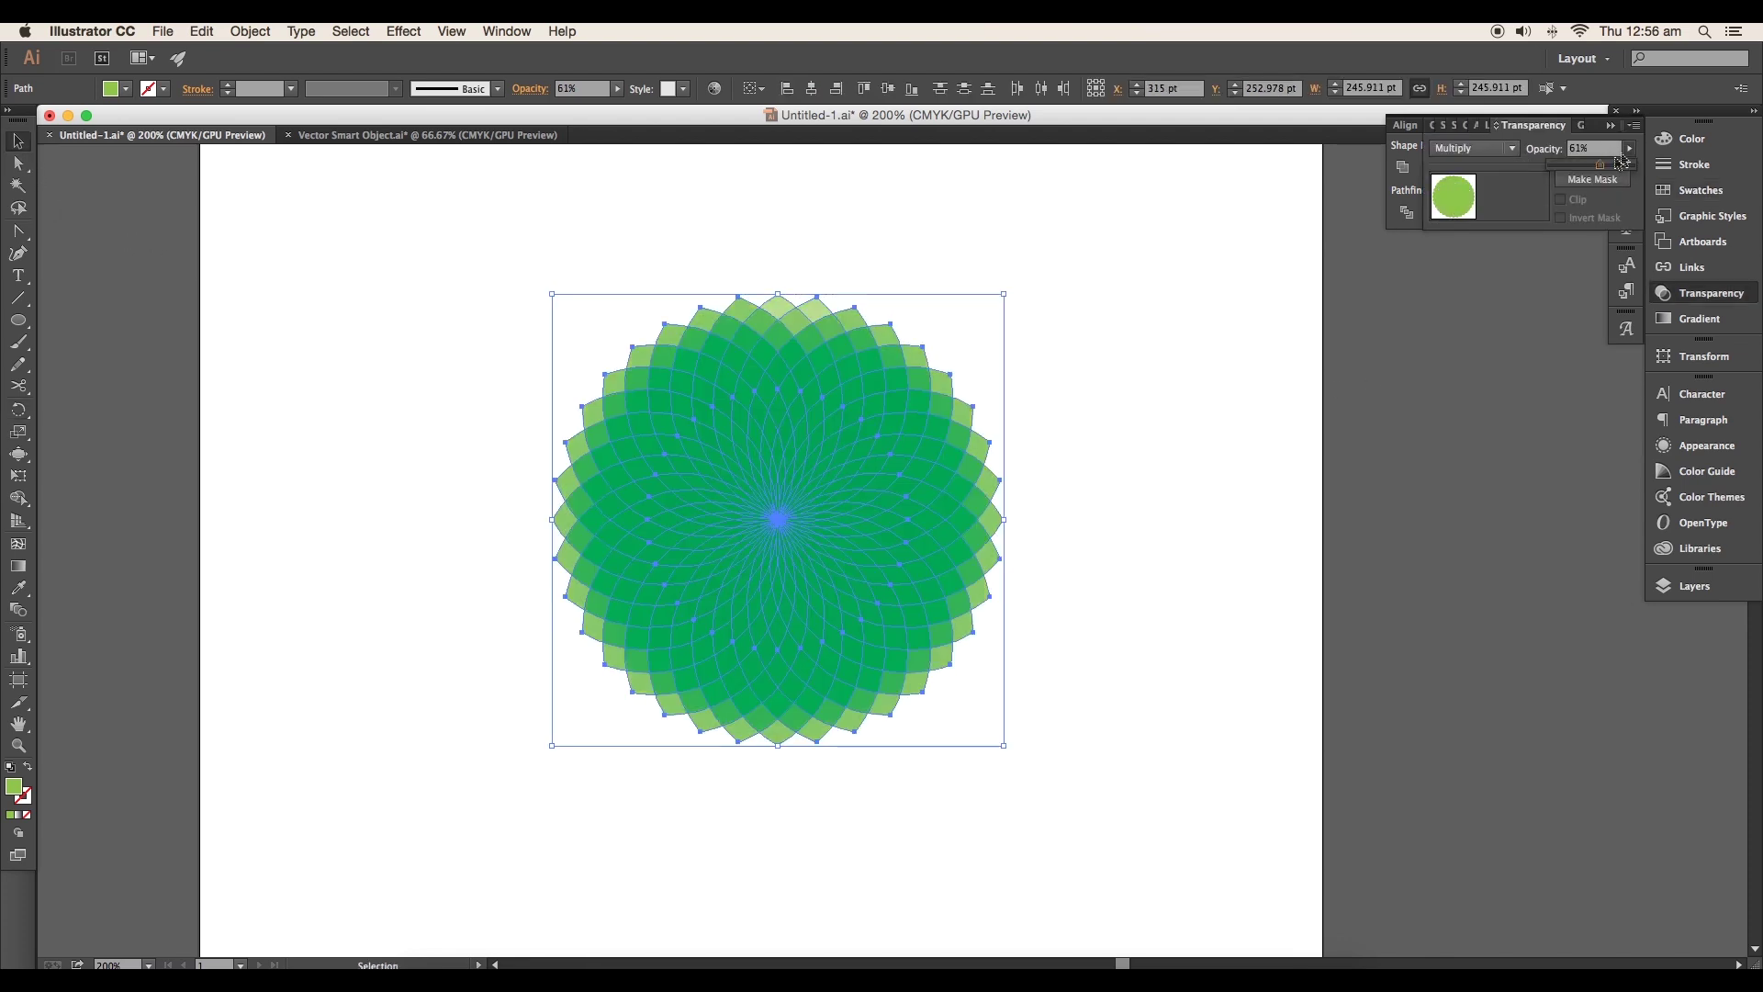
{"action": "left_click_drag", "start_coordinate": [1578, 165], "coordinate": [1569, 167]}
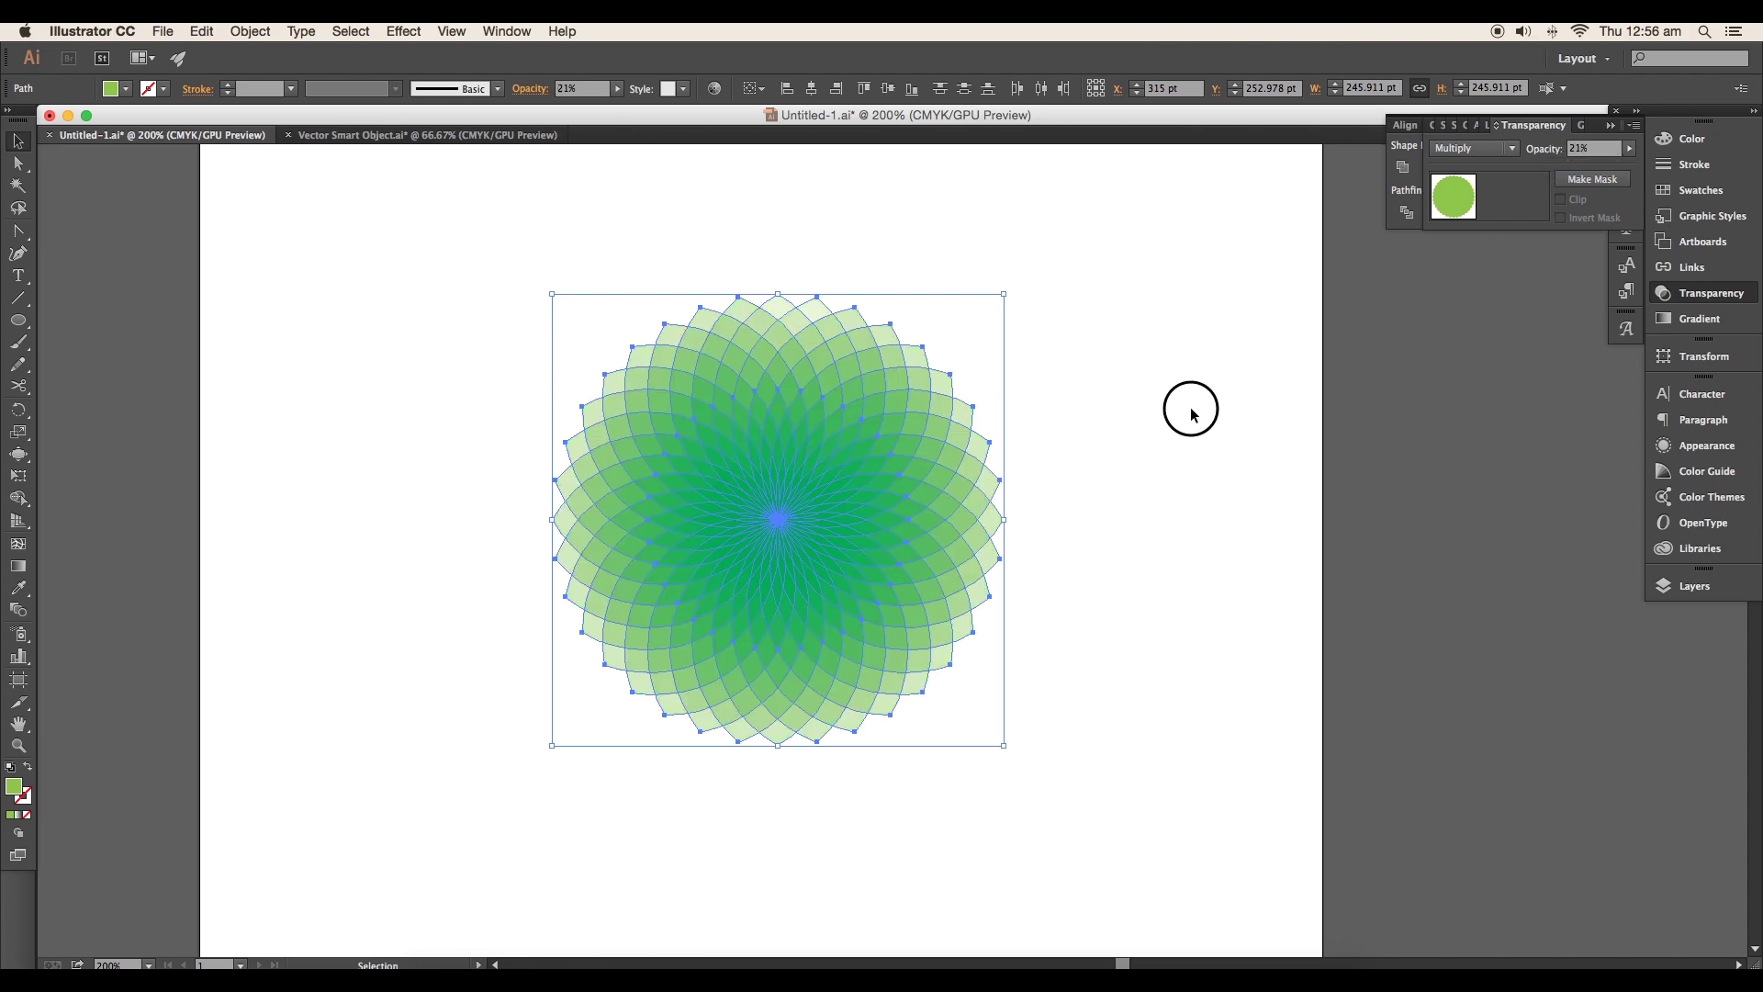
Move the rosette to the artboard's lower left and deselect it
{"action": "key", "text": "super+minus"}
{"action": "left_click_drag", "start_coordinate": [1056, 317], "coordinate": [524, 738]}
{"action": "left_click_drag", "start_coordinate": [772, 587], "coordinate": [564, 747]}
{"action": "left_click", "coordinate": [689, 413]}
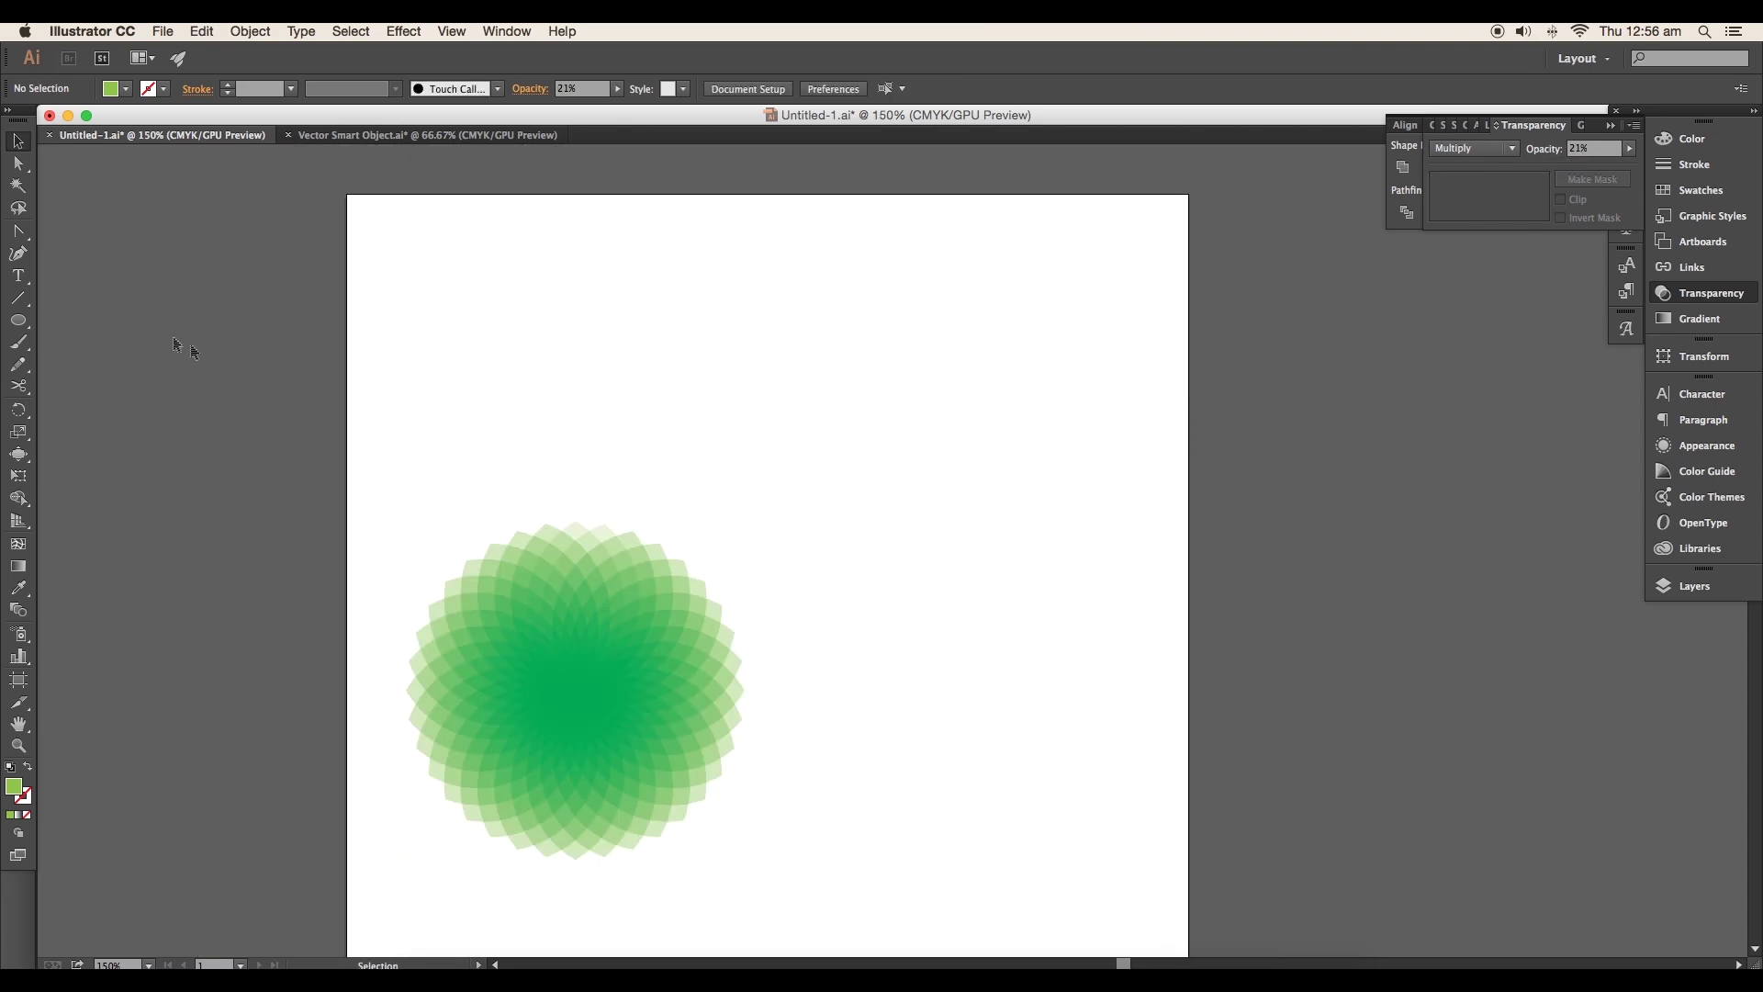
Draw a small square, duplicate it below, and colour the lower copy red
{"action": "left_click_drag", "start_coordinate": [18, 320], "coordinate": [74, 315]}
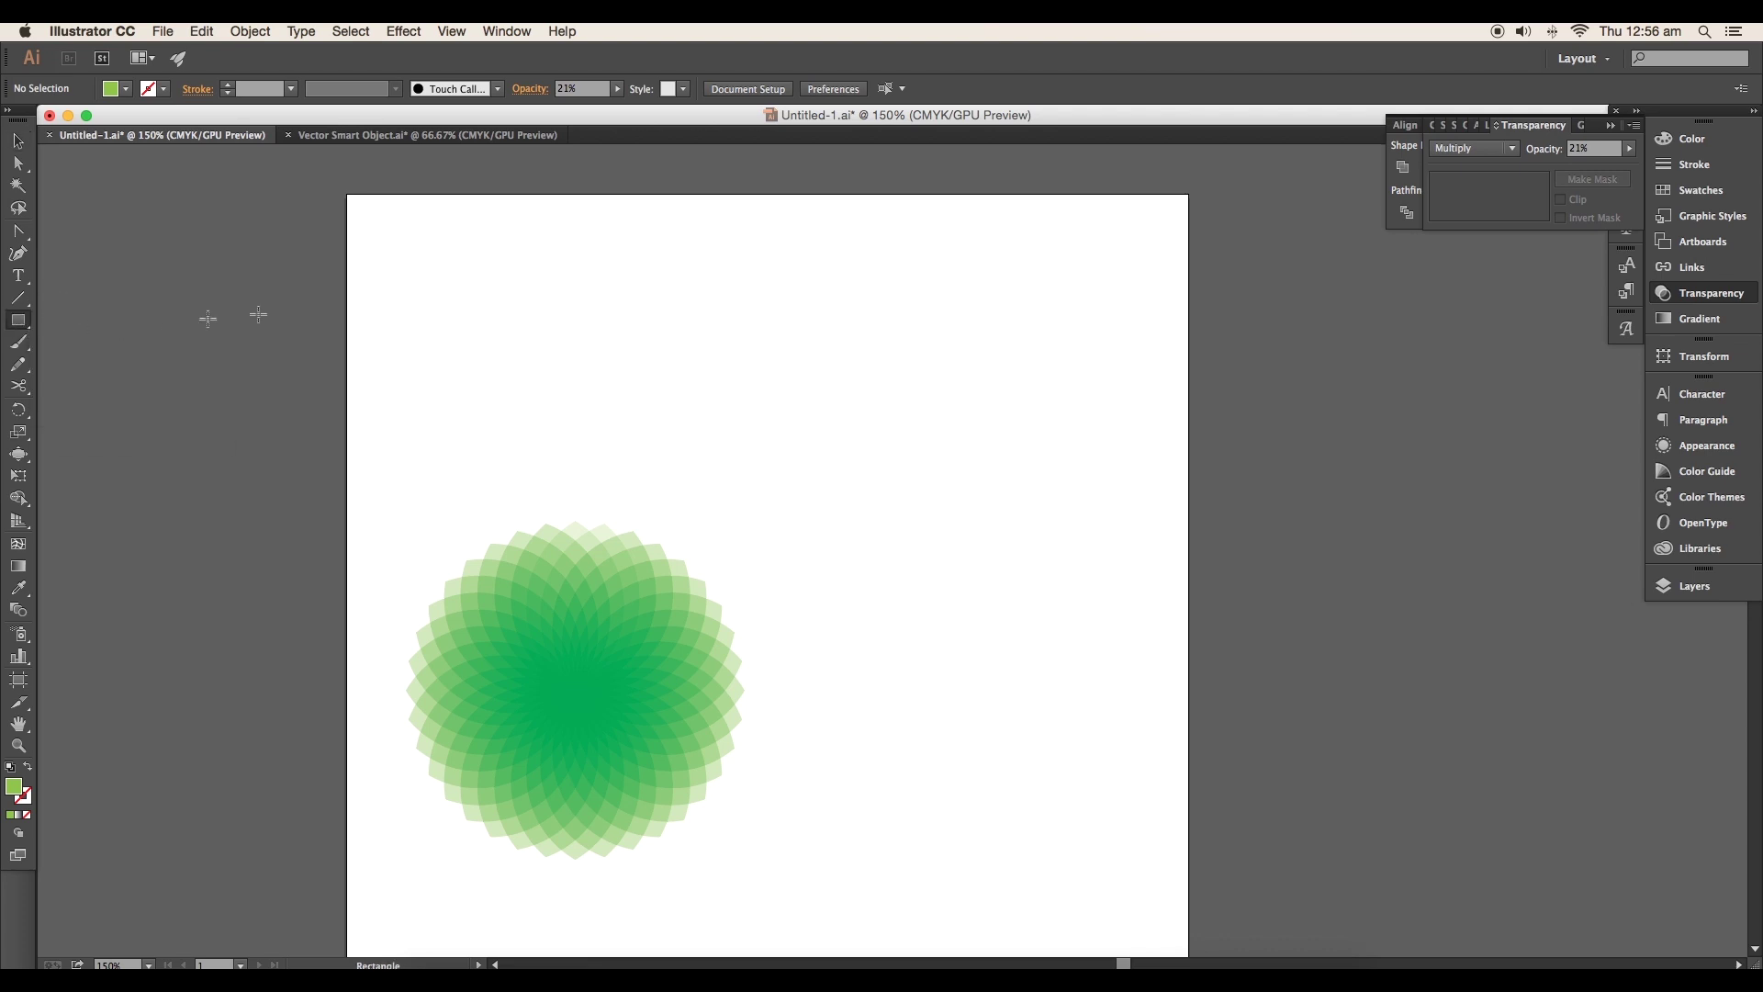
{"action": "left_click_drag", "start_coordinate": [836, 253], "coordinate": [857, 276]}
{"action": "left_click_drag", "start_coordinate": [689, 298], "coordinate": [689, 685]}
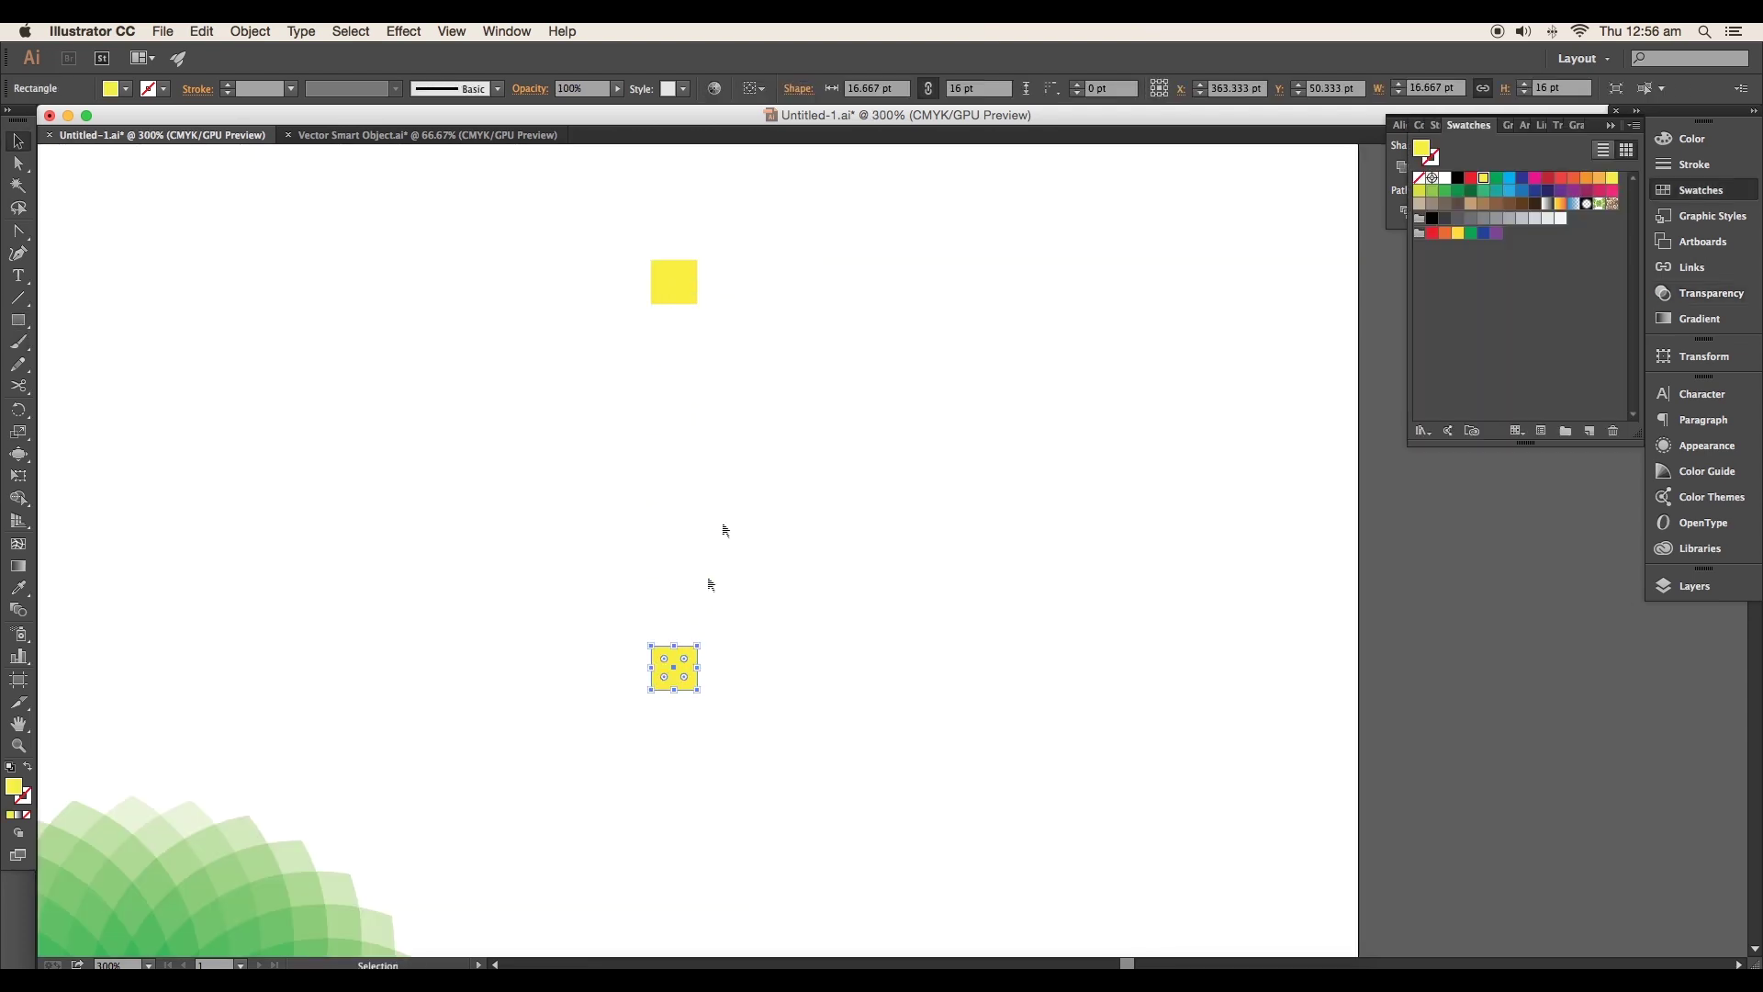
{"action": "left_click", "coordinate": [1472, 178]}
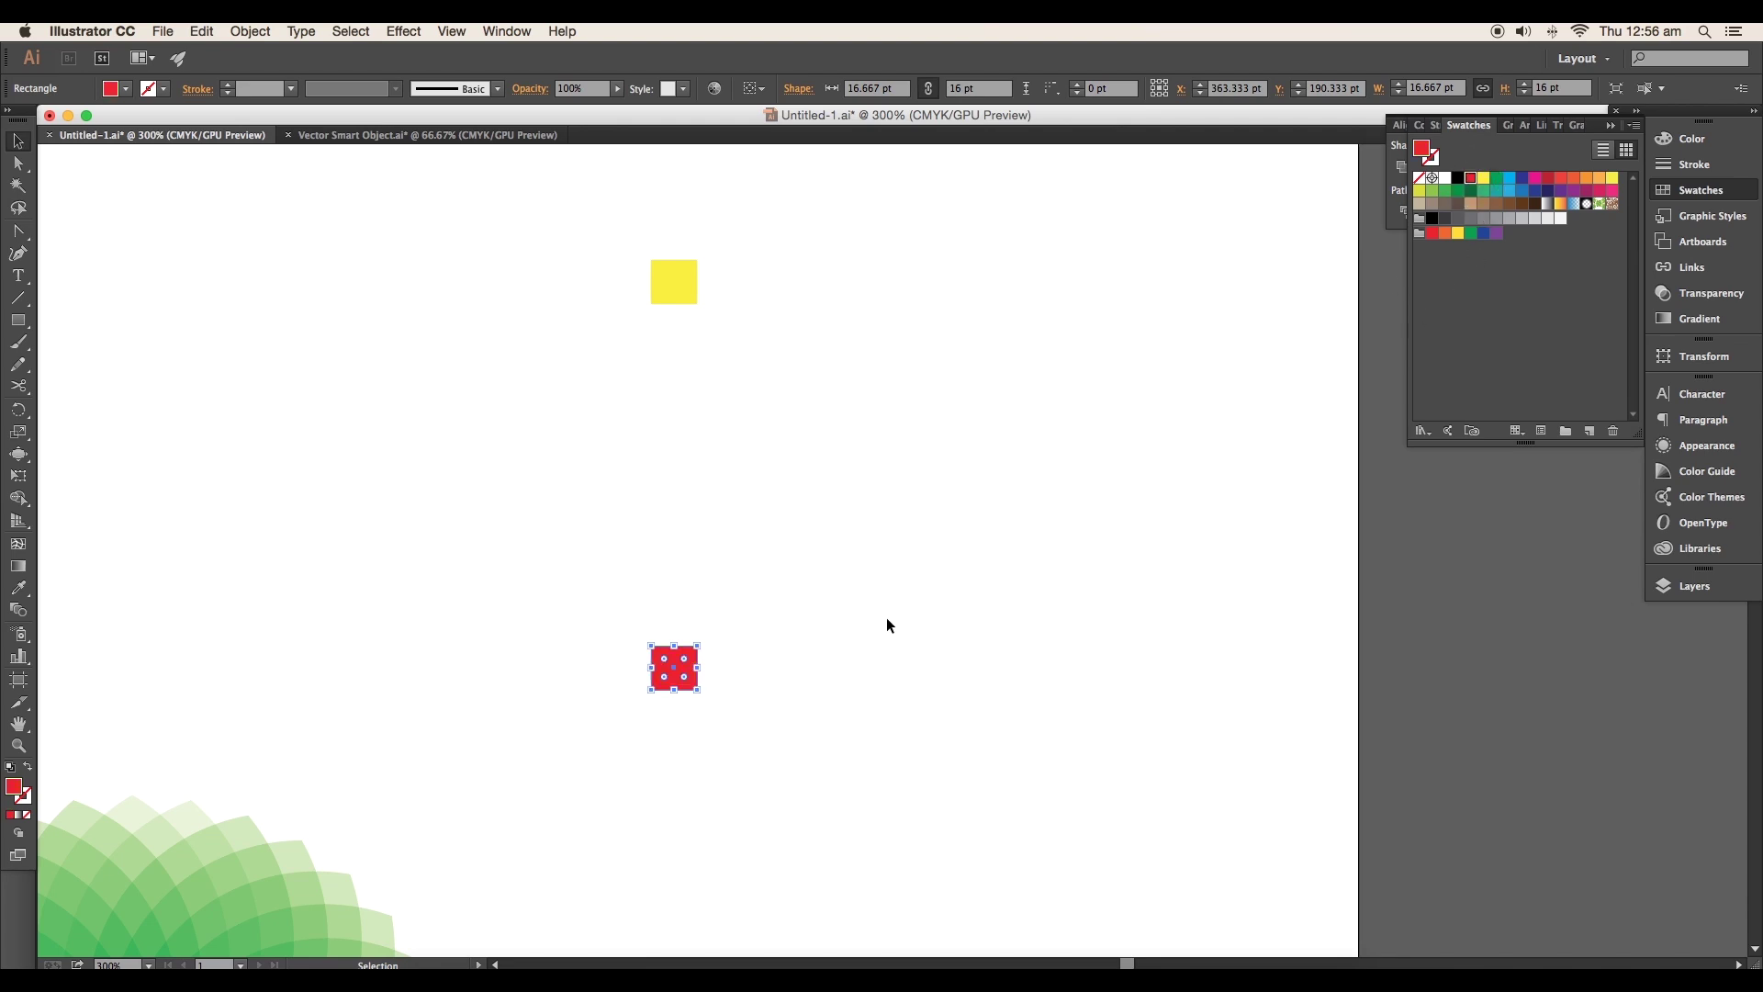
Blend the yellow square into the red one with 5 specified steps
{"action": "left_click_drag", "start_coordinate": [537, 284], "coordinate": [793, 695]}
{"action": "left_click", "coordinate": [18, 610]}
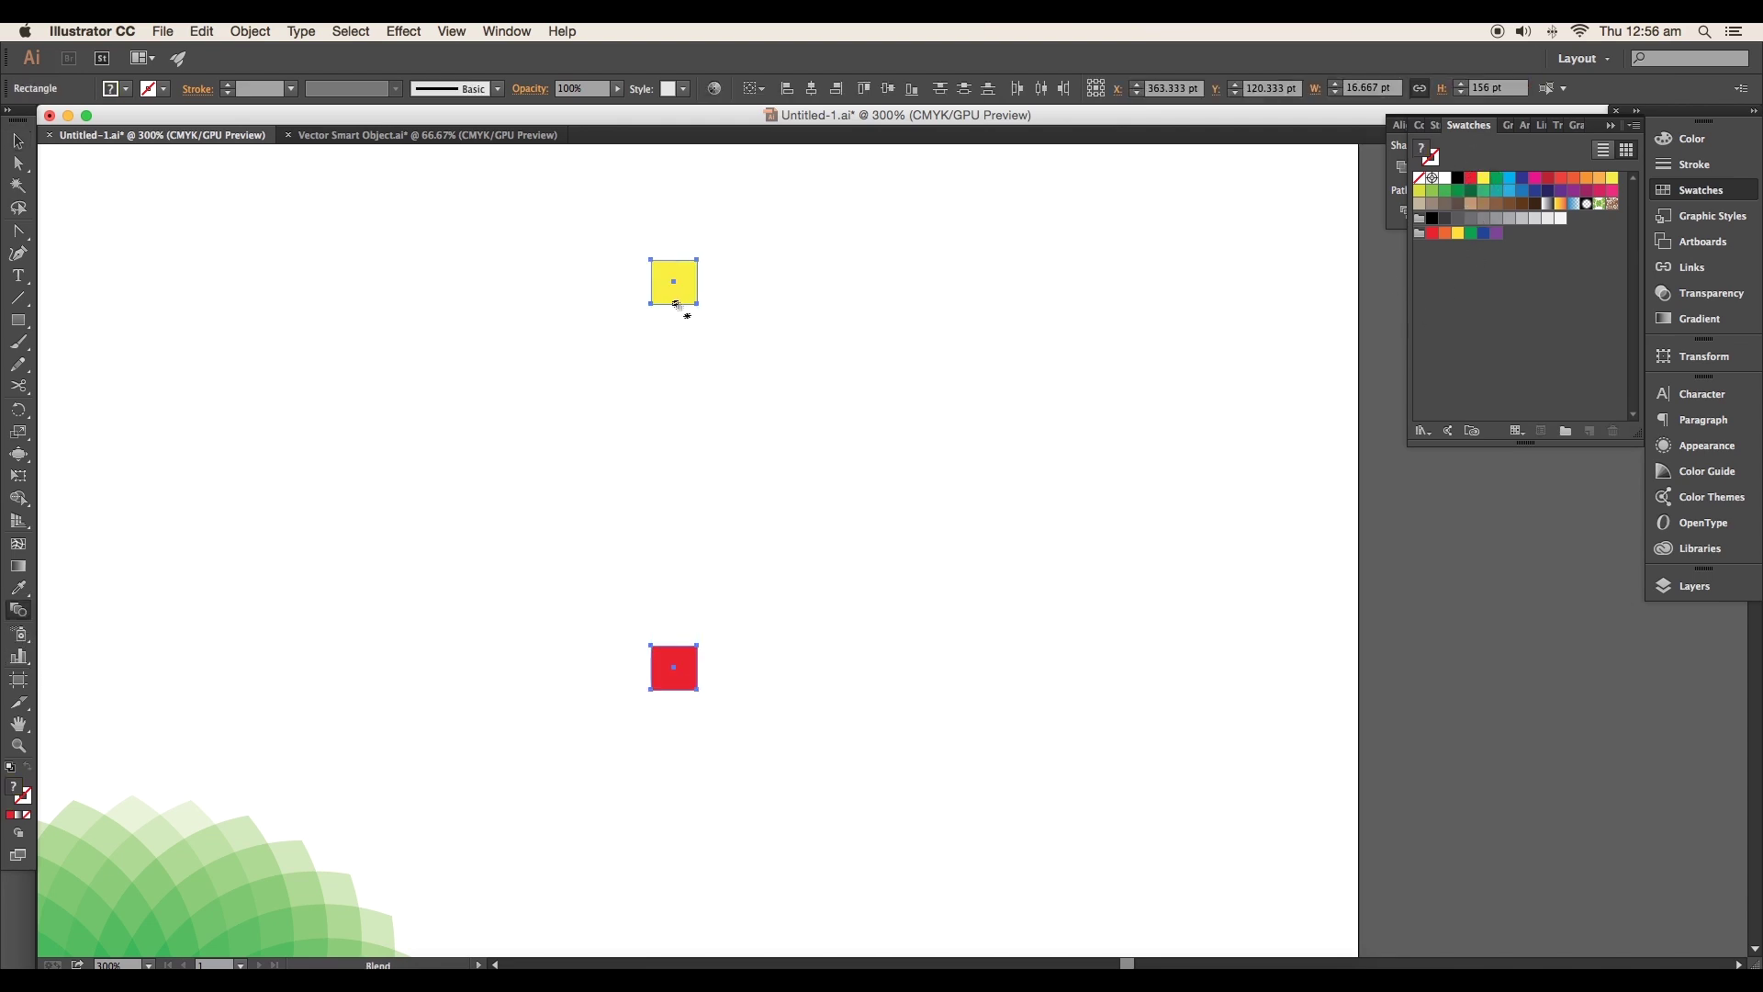
{"action": "left_click", "coordinate": [688, 644], "text": "alt"}
{"action": "type", "text": "5"}
{"action": "key", "text": "Return"}
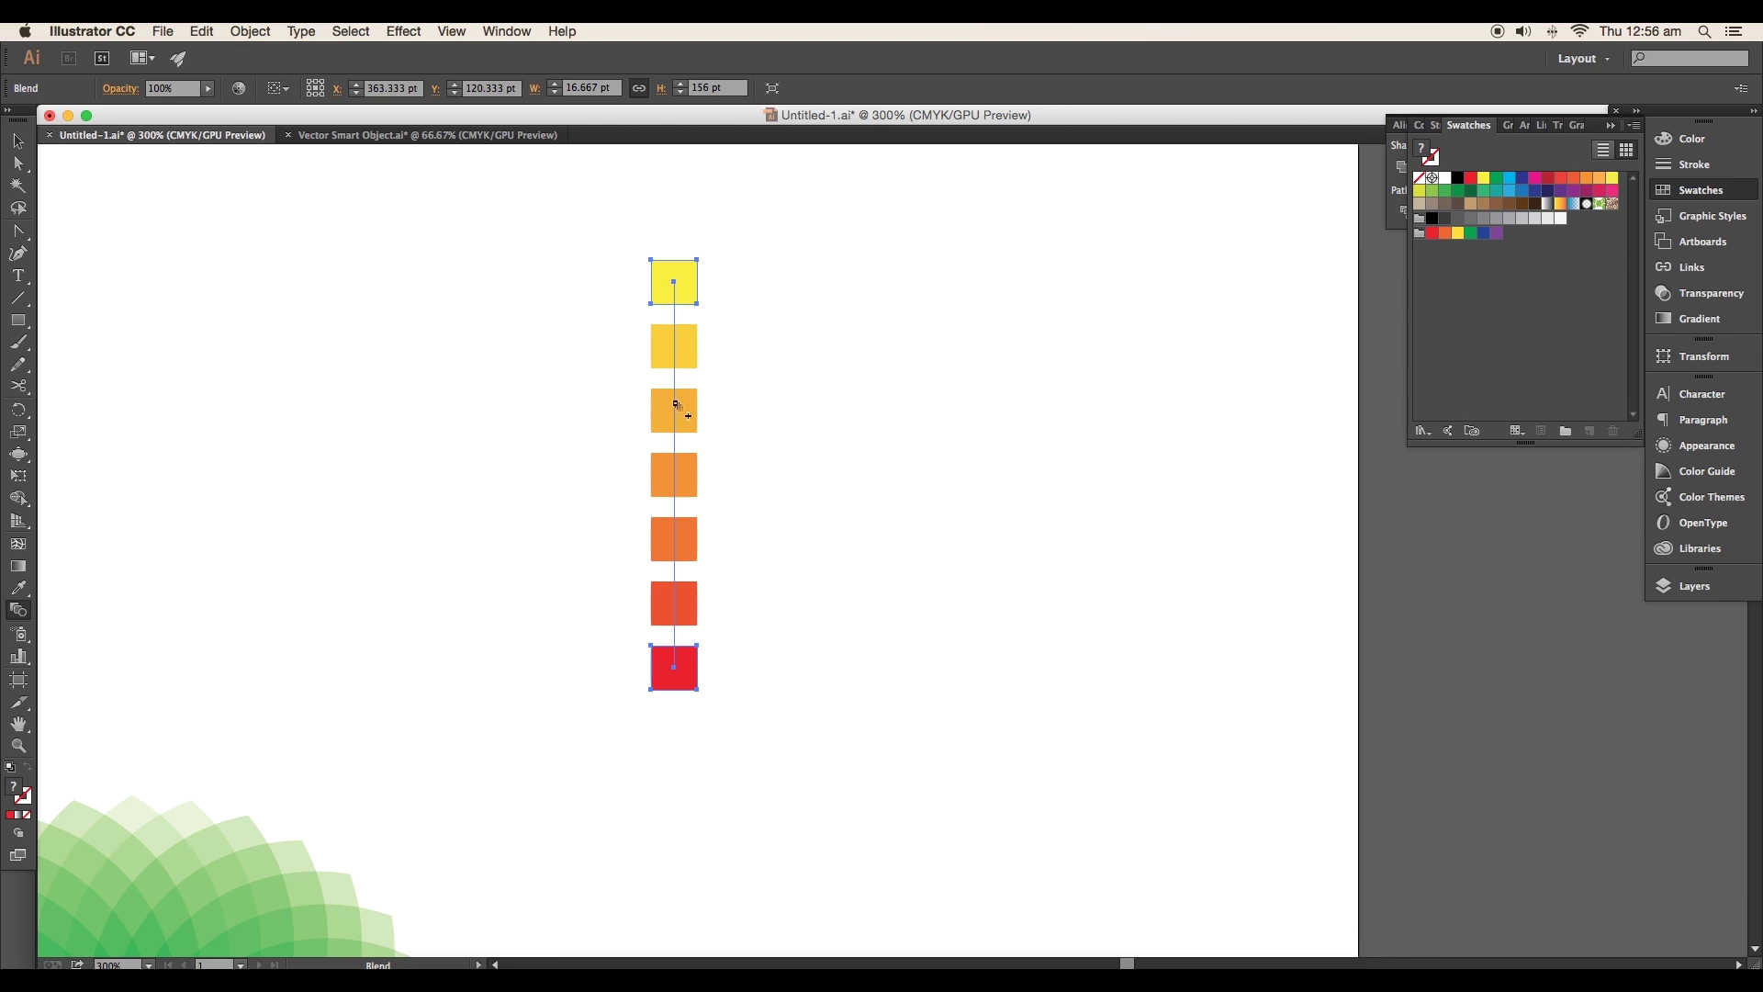
Copy the blend column to the right and repeat to make six columns
{"action": "key", "text": "v"}
{"action": "left_click_drag", "start_coordinate": [673, 283], "coordinate": [732, 284]}
{"action": "key", "text": "super+d"}
{"action": "key", "text": "super+d"}
{"action": "key", "text": "super+d"}
{"action": "key", "text": "super+d"}
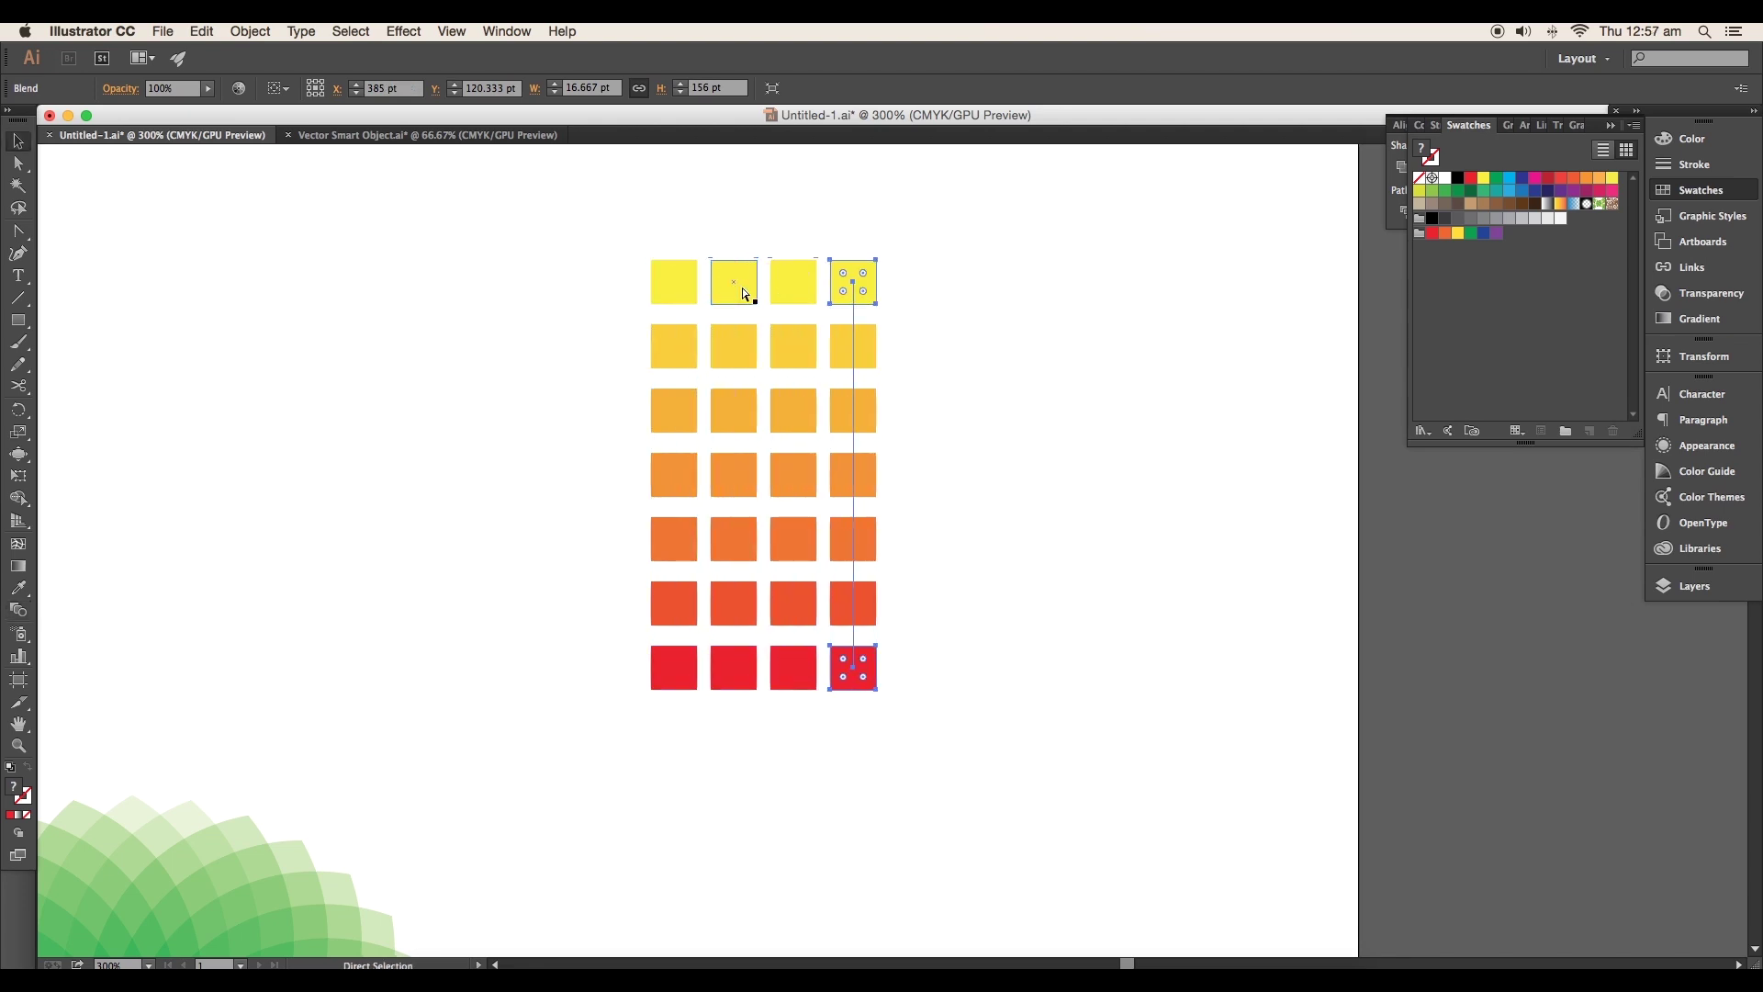
Recolour the columns' end squares from the swatches, including purple and cyan-to-green
{"action": "key", "text": "a"}
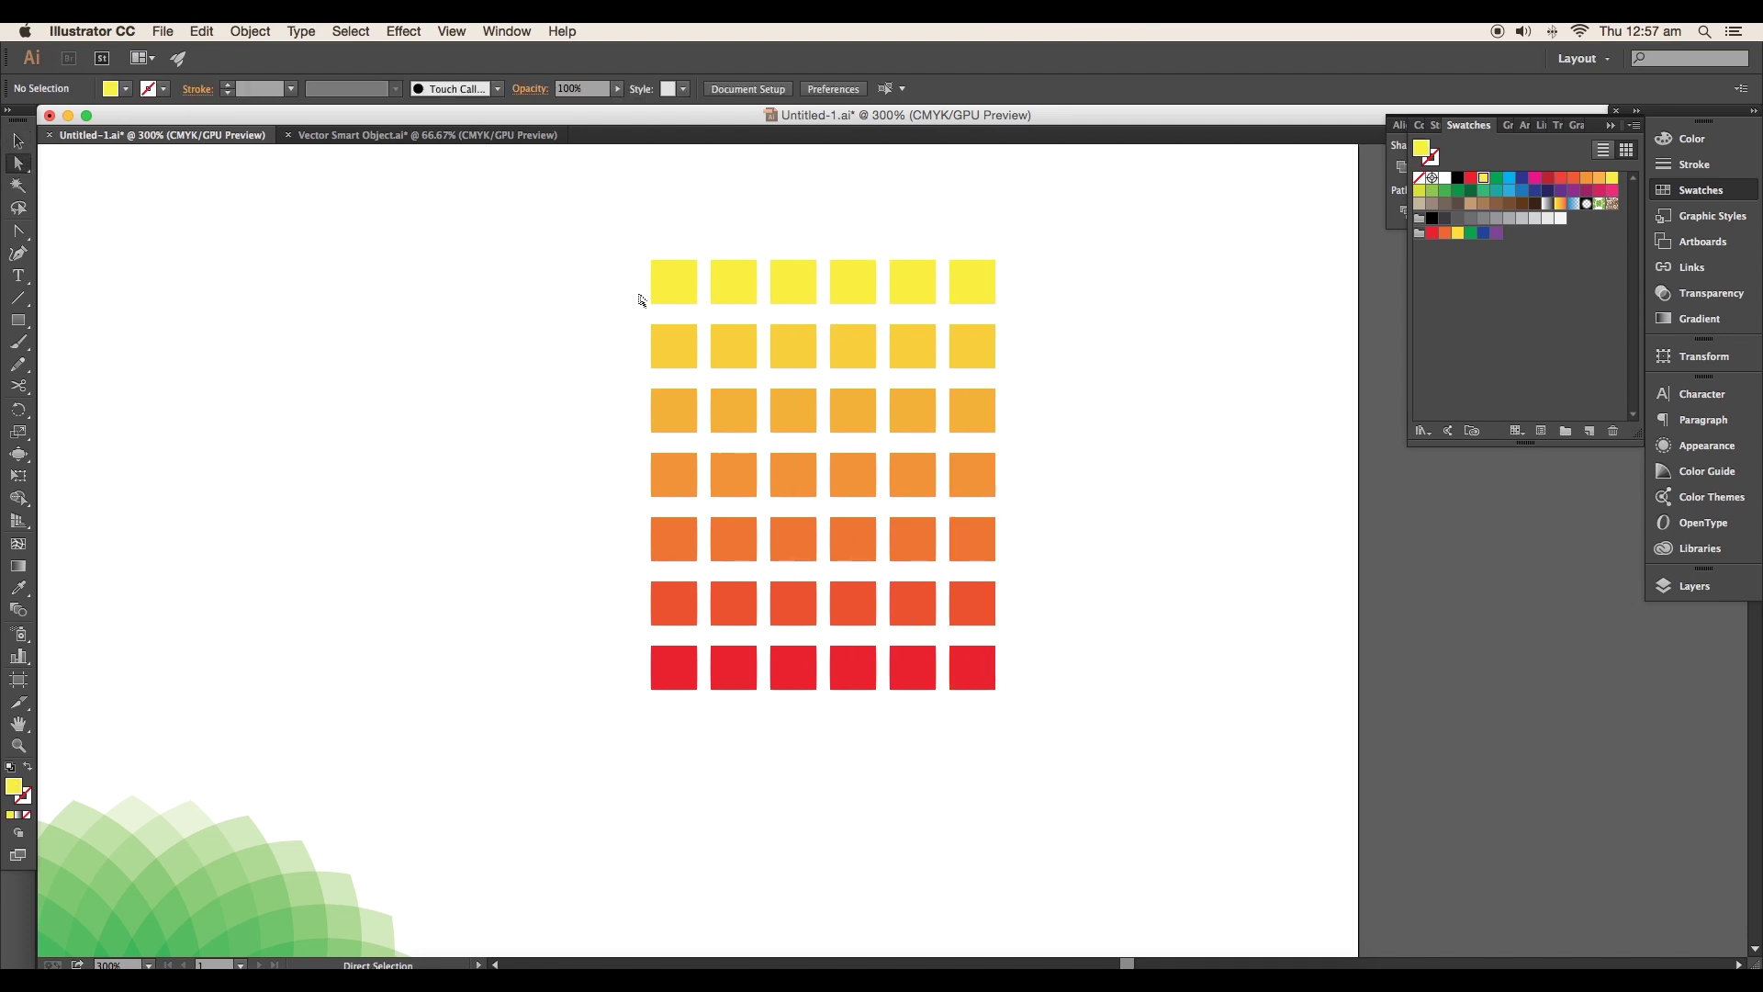
{"action": "left_click", "coordinate": [749, 283]}
{"action": "left_click", "coordinate": [749, 288]}
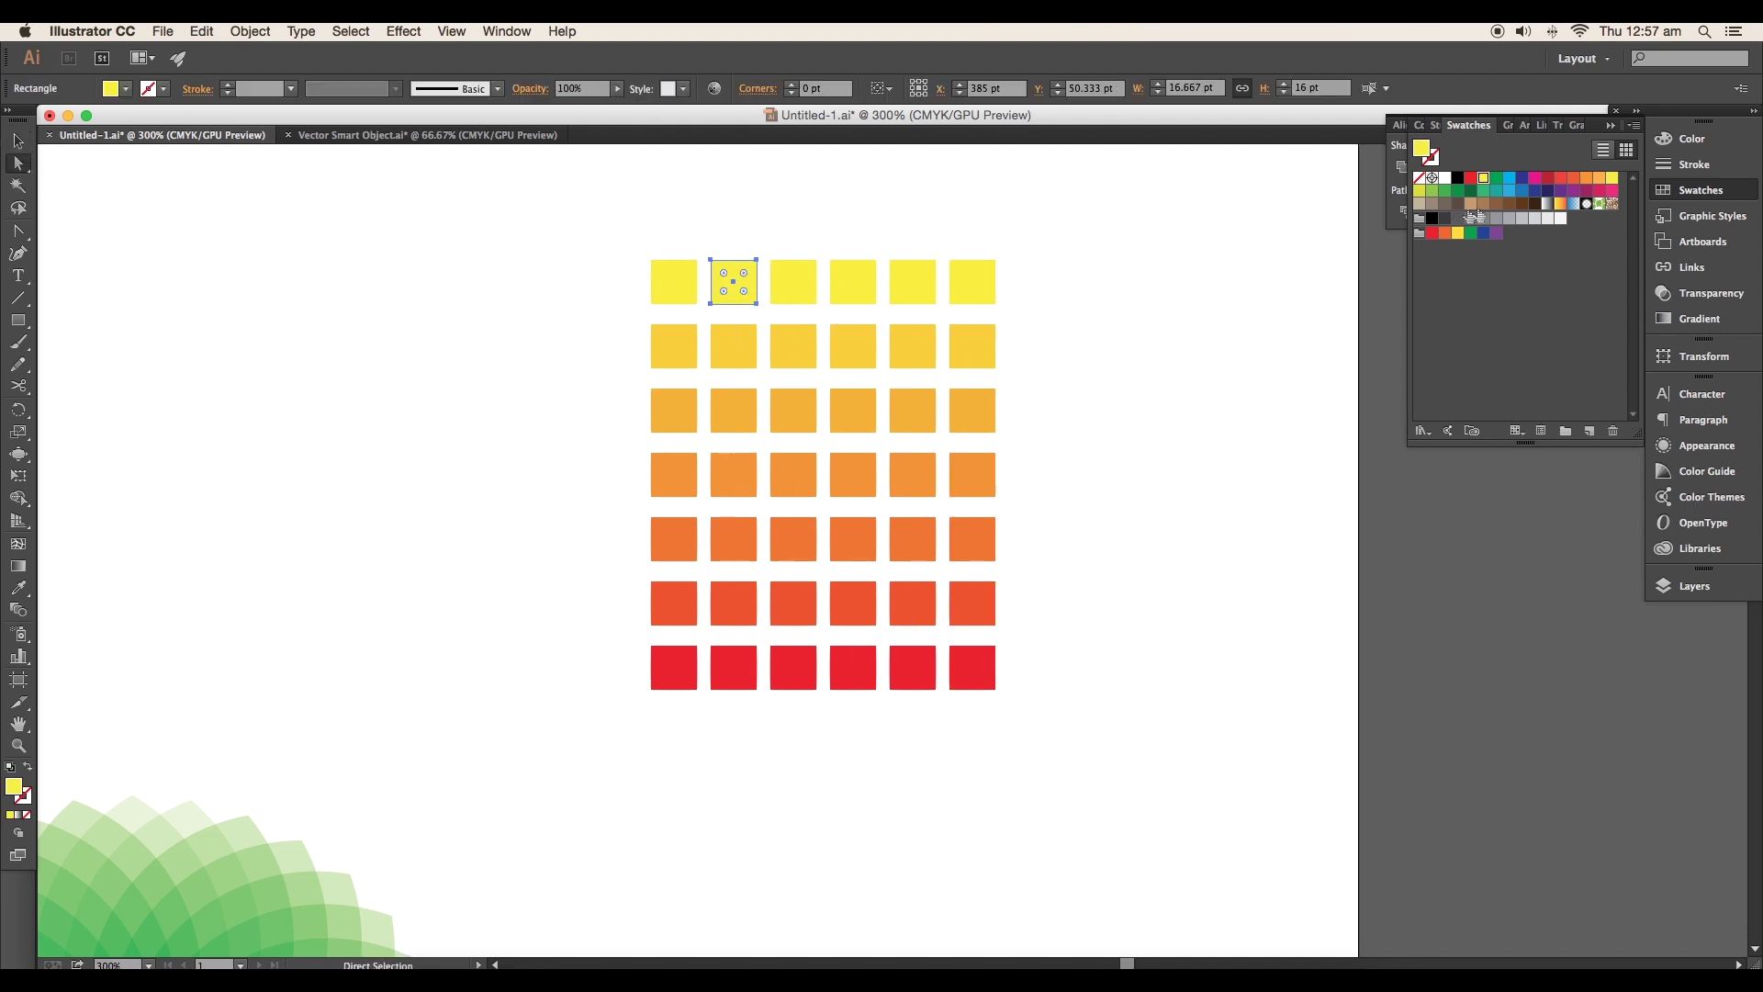
{"action": "left_click", "coordinate": [1470, 177]}
{"action": "left_click", "coordinate": [734, 668]}
{"action": "left_click", "coordinate": [1587, 190]}
{"action": "left_click", "coordinate": [793, 281]}
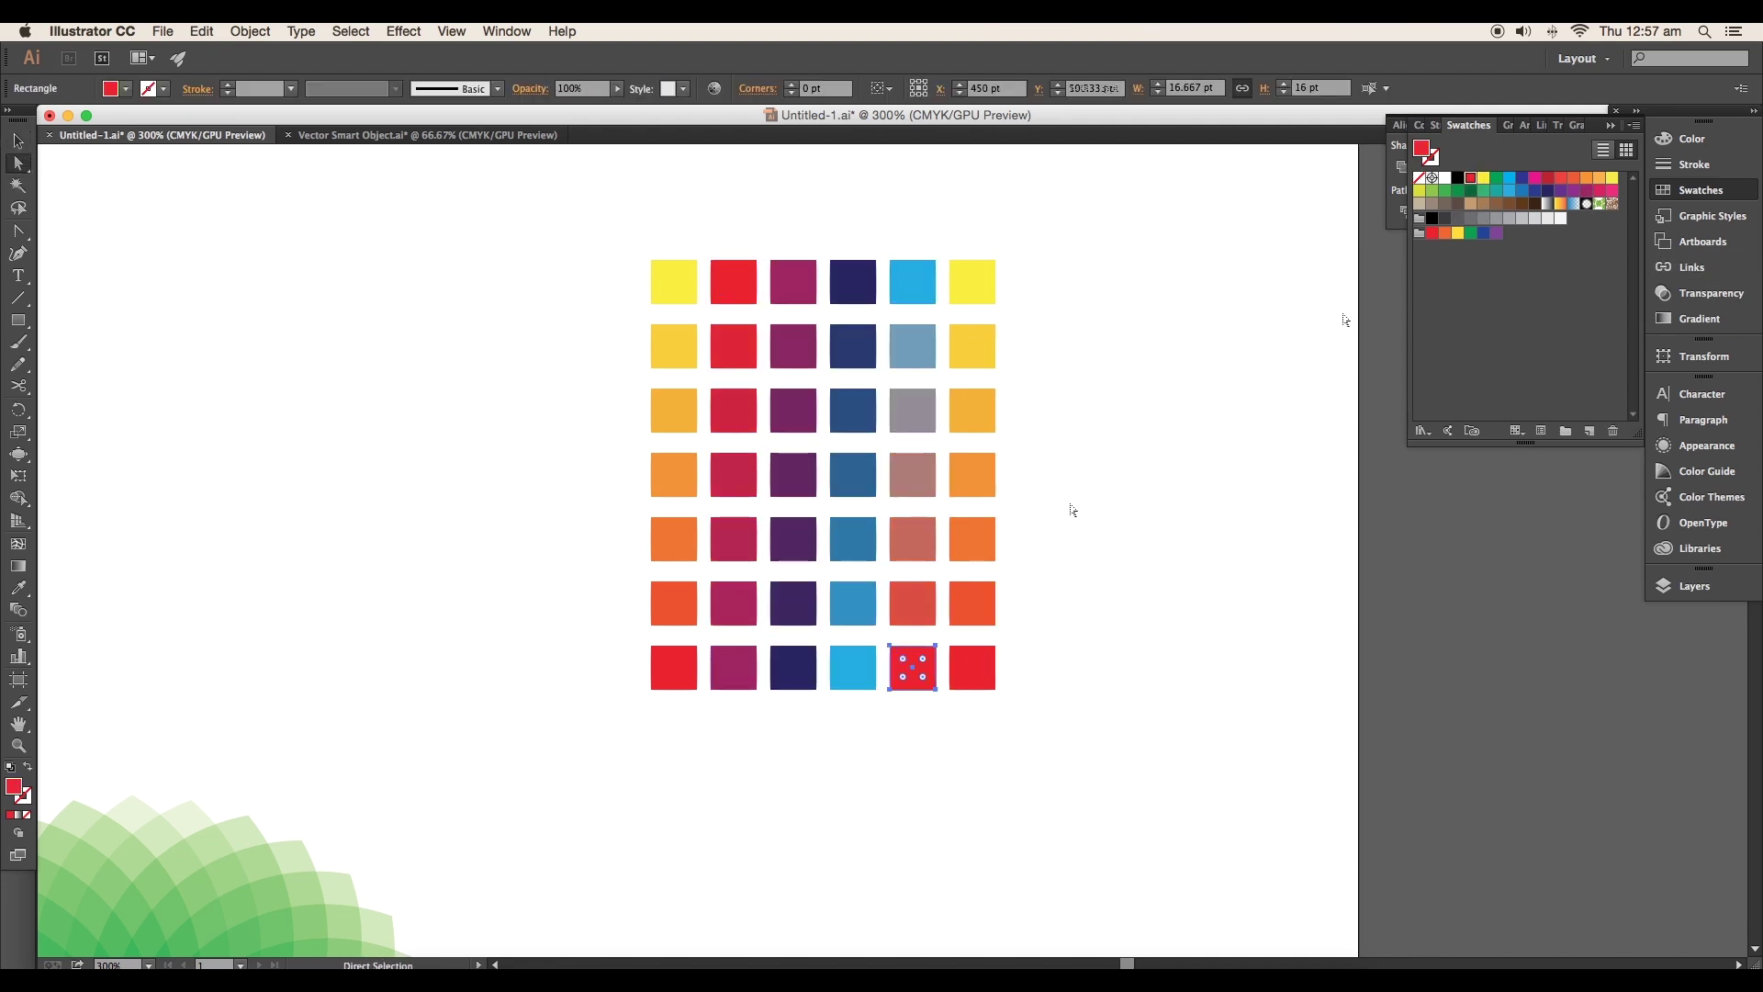
{"action": "left_click", "coordinate": [1483, 190]}
{"action": "left_click", "coordinate": [973, 542]}
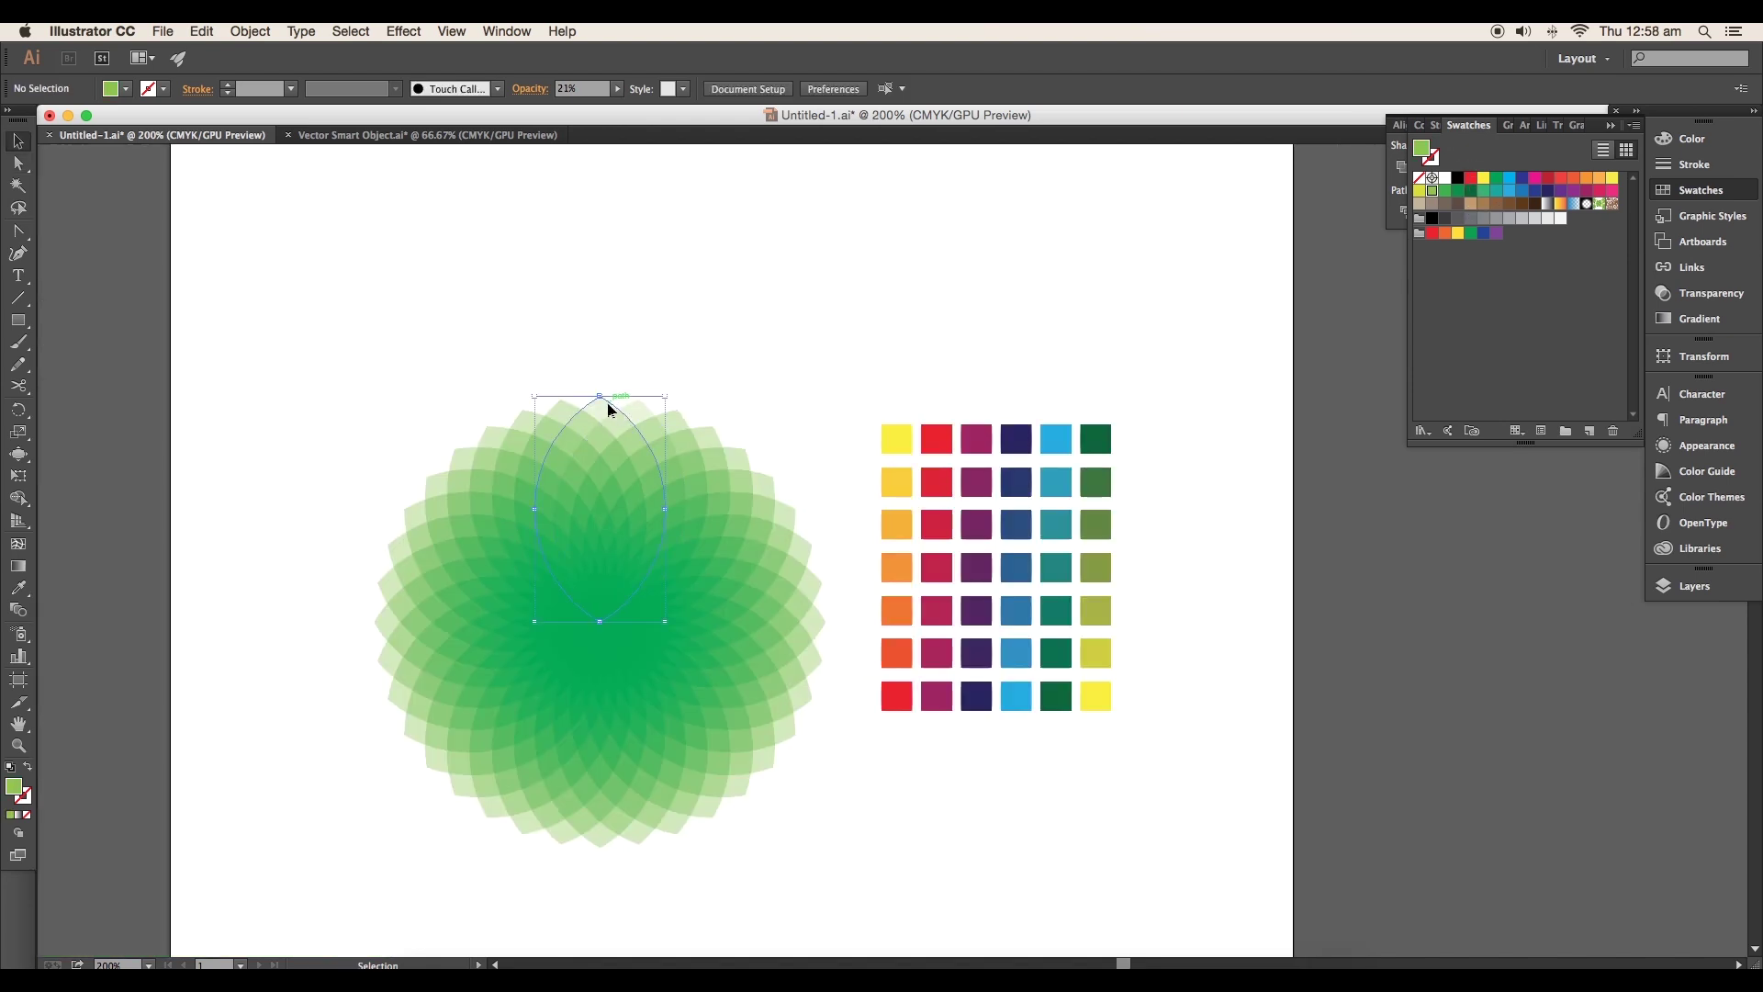
{"action": "left_click", "coordinate": [609, 408]}
Fill the petals one by one with successive swatch-grid colours, starting from yellow
{"action": "key", "text": "i"}
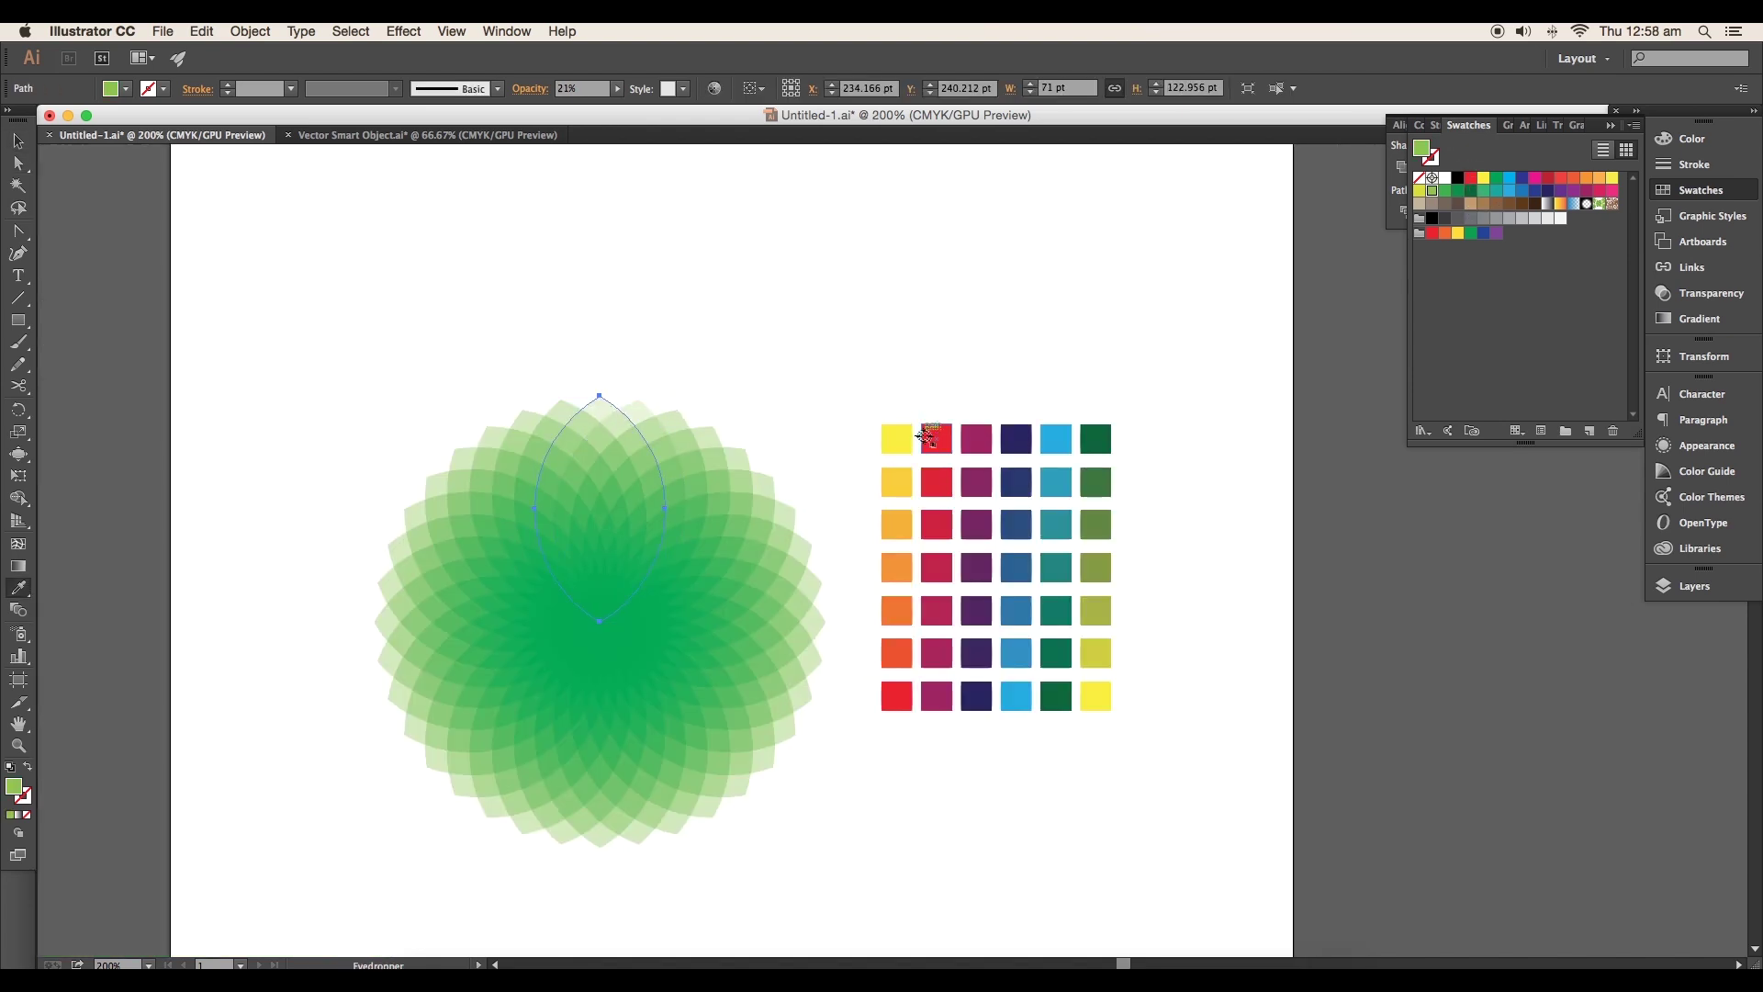
{"action": "left_click", "coordinate": [904, 441]}
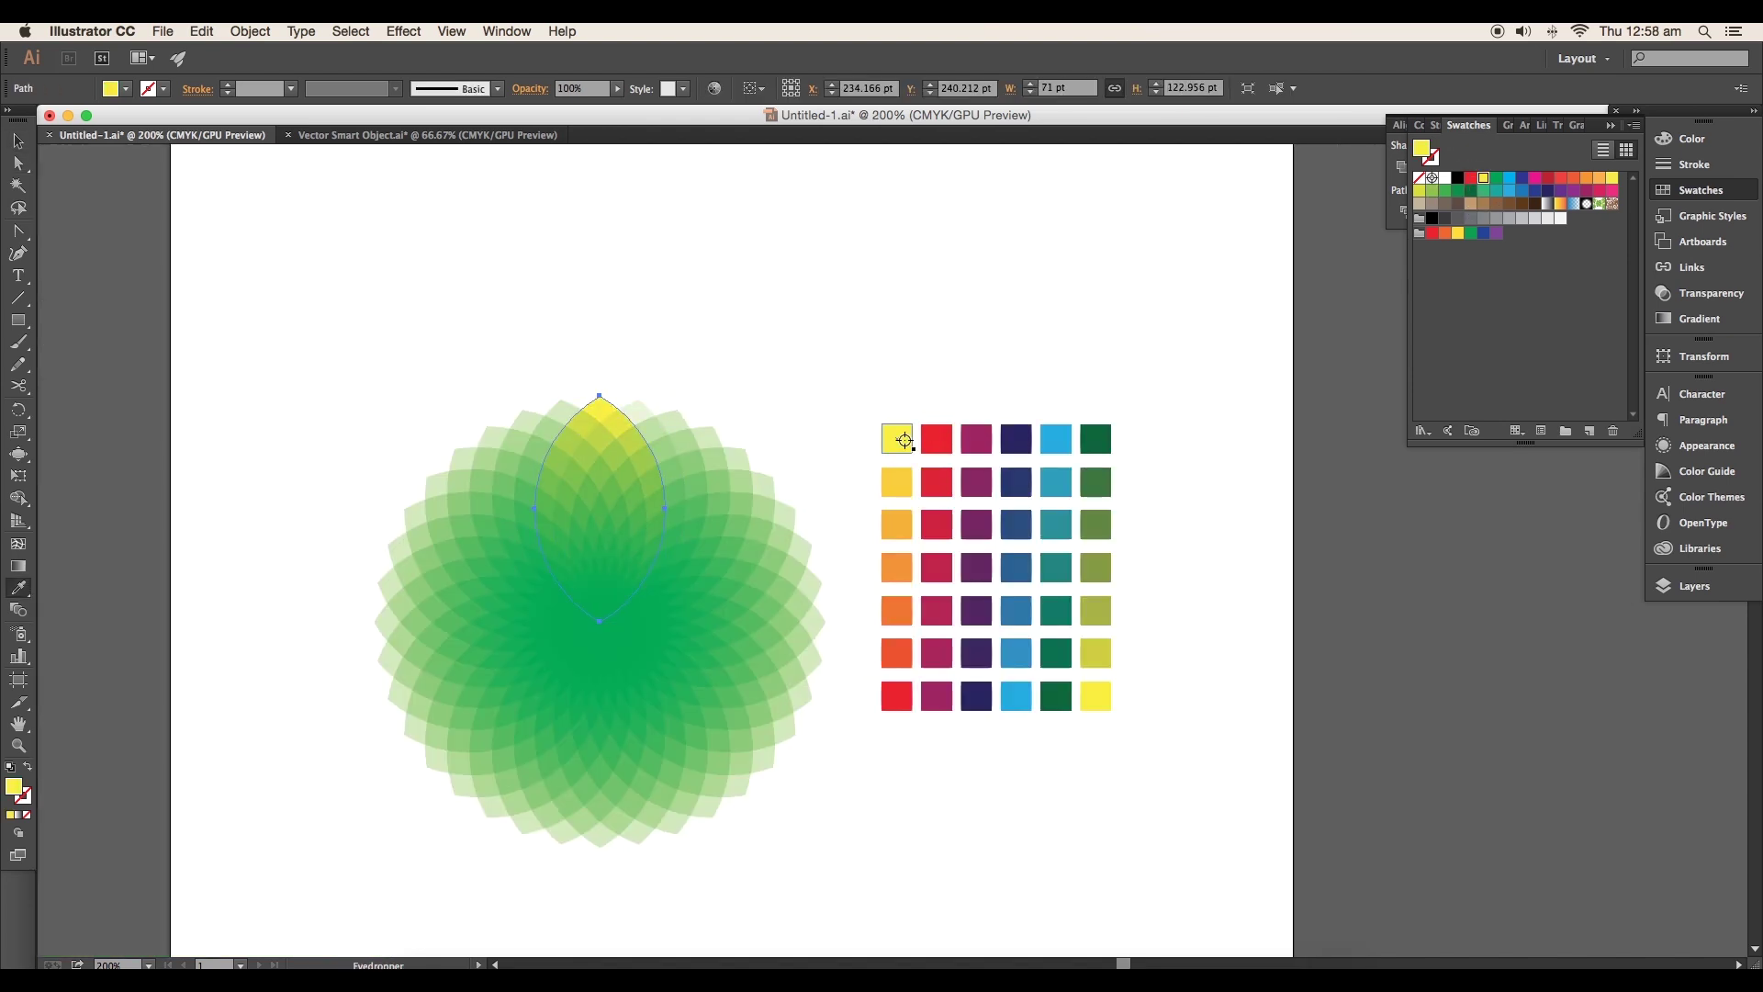
{"action": "key", "text": "v"}
{"action": "left_click", "coordinate": [563, 405]}
{"action": "key", "text": "i"}
{"action": "left_click", "coordinate": [898, 479]}
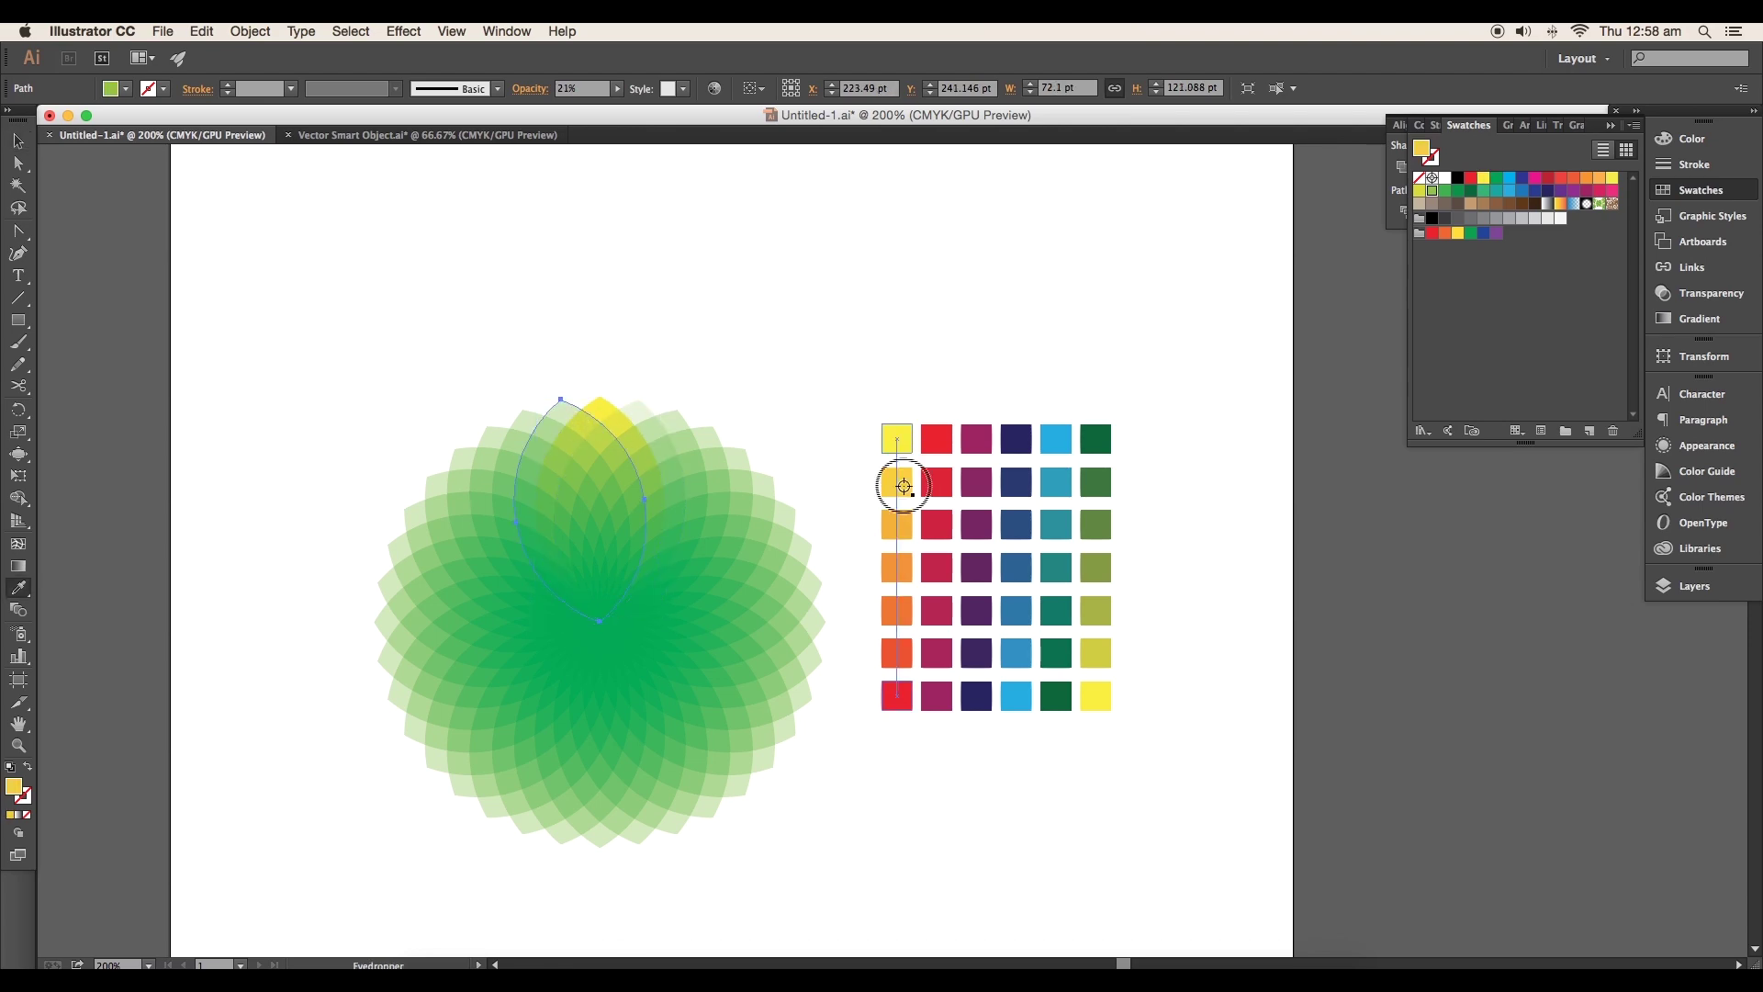
{"action": "left_click", "coordinate": [542, 418], "text": "super"}
{"action": "left_click", "coordinate": [897, 525]}
{"action": "left_click", "coordinate": [501, 440], "text": "super"}
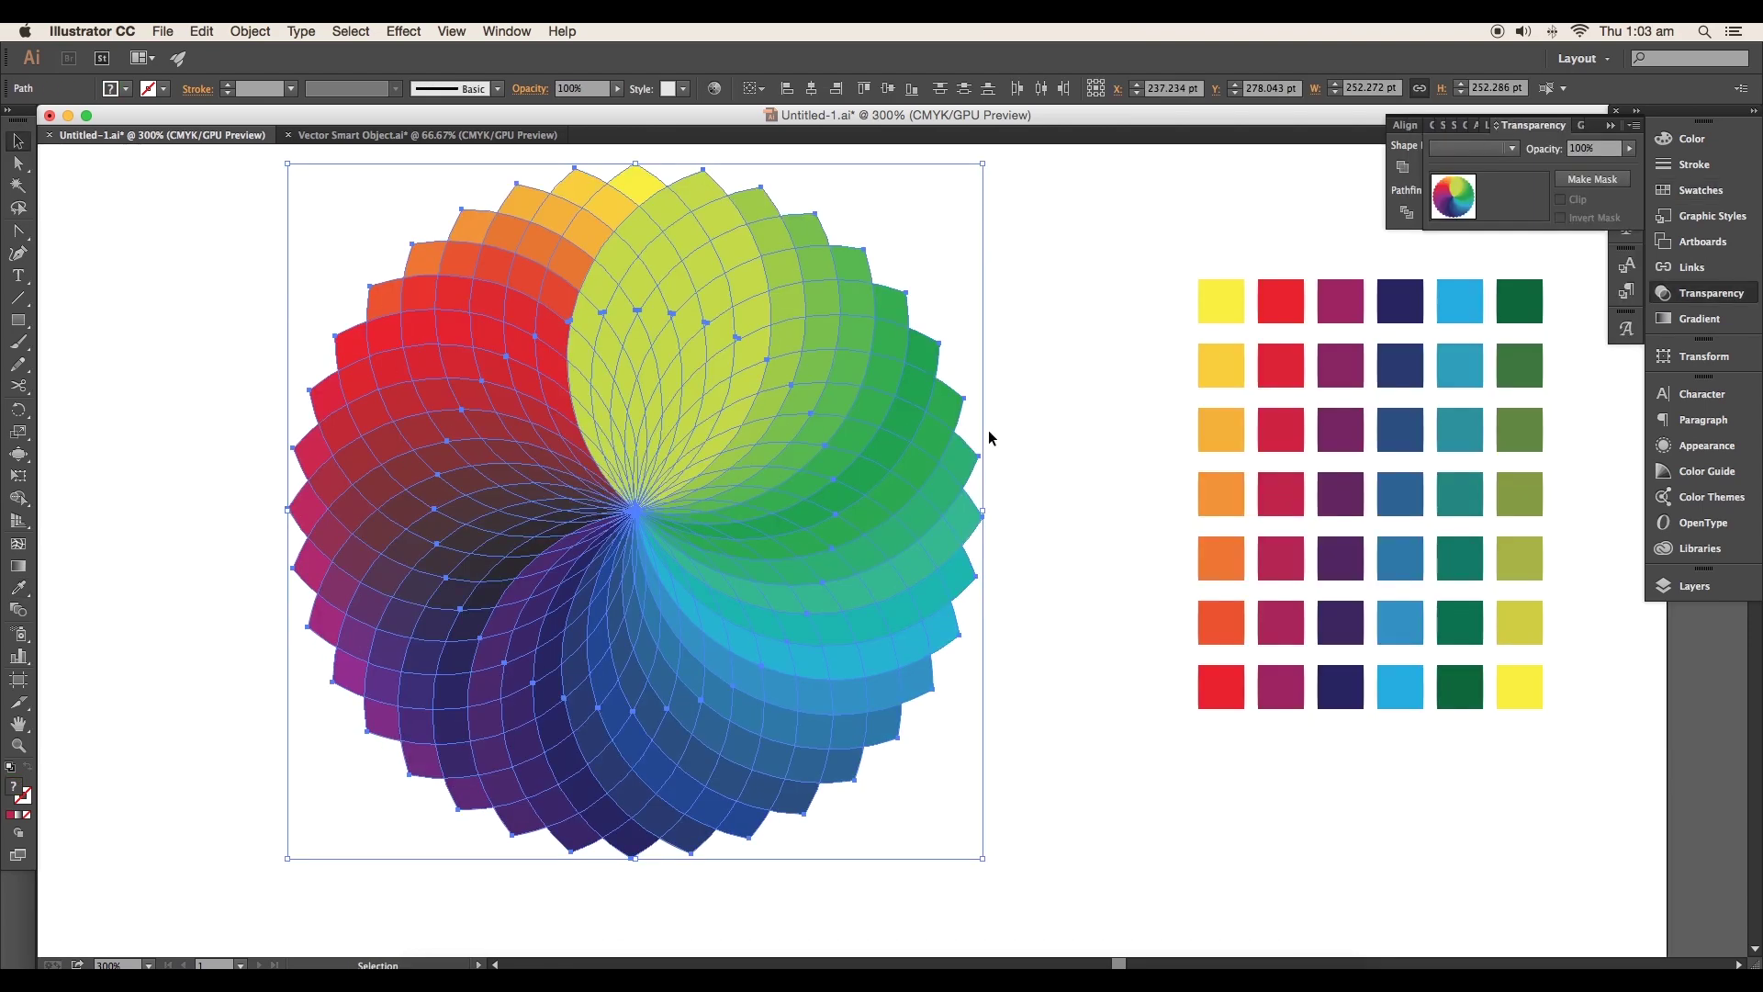
Set the petals to Multiply blending at 40% opacity
{"action": "left_click", "coordinate": [1470, 148]}
{"action": "left_click", "coordinate": [1461, 202]}
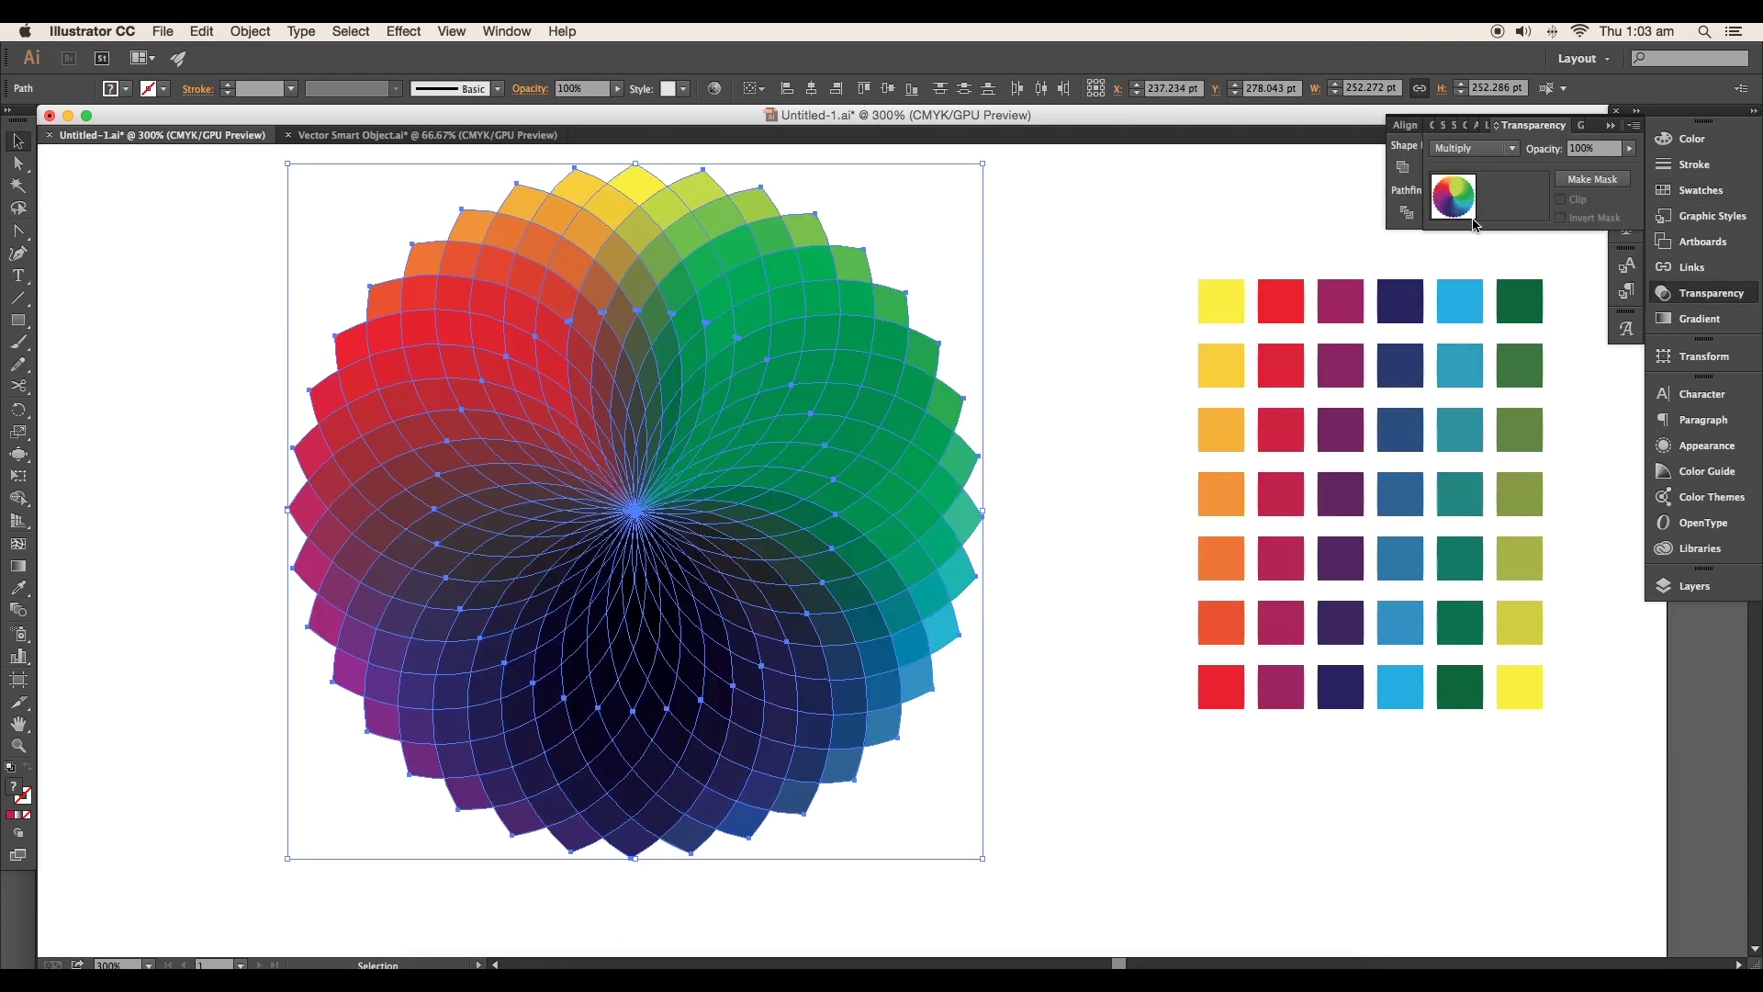
{"action": "left_click", "coordinate": [1594, 148]}
{"action": "type", "text": "30"}
{"action": "key", "text": "Return"}
{"action": "key", "text": "super+minus"}
{"action": "type", "text": "40"}
{"action": "key", "text": "Return"}
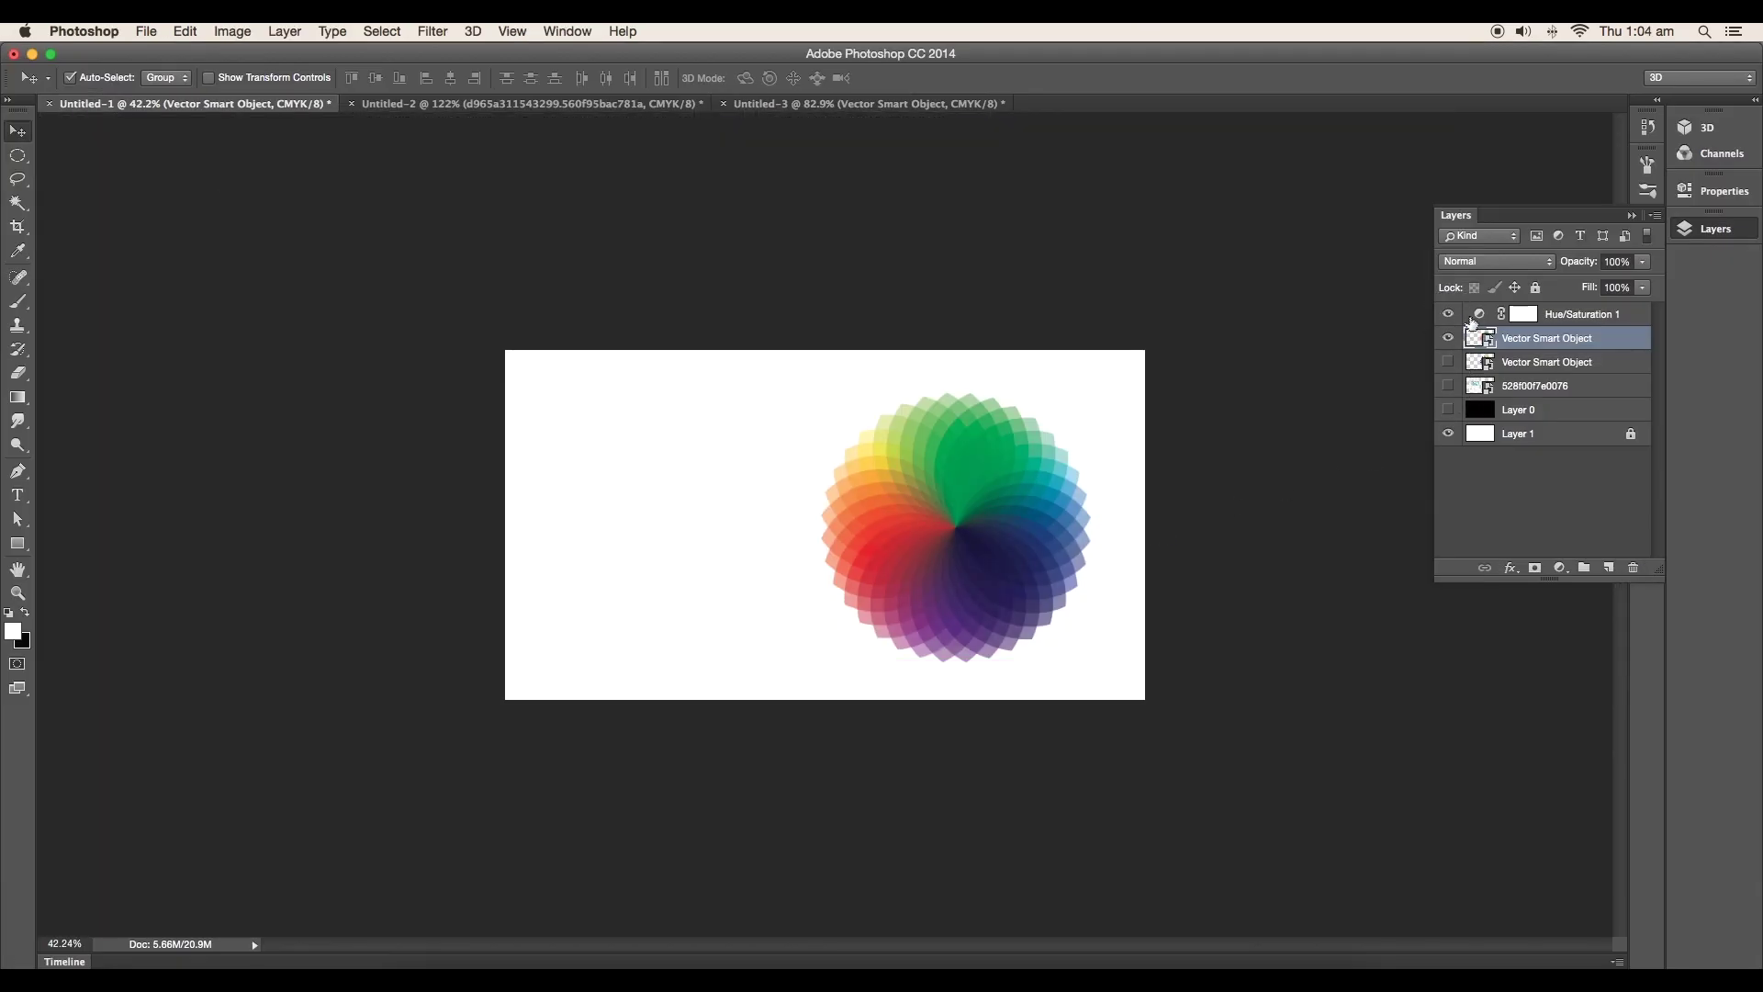
{"action": "double_click", "coordinate": [1478, 315]}
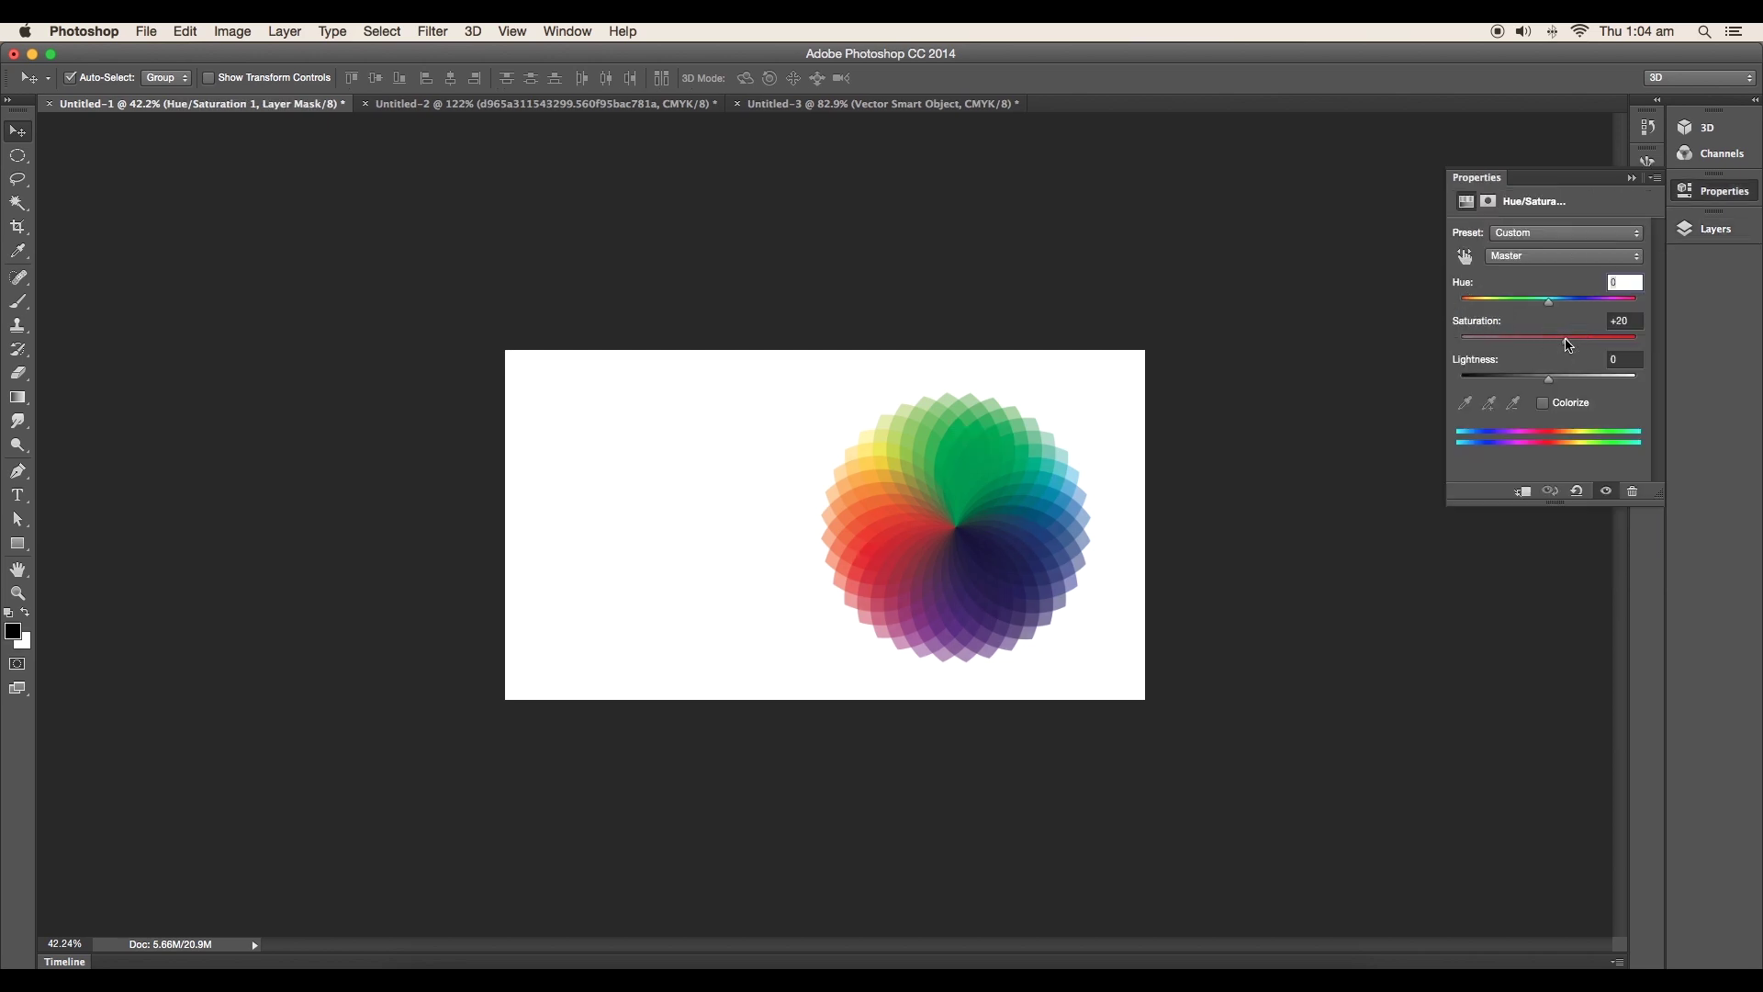
{"action": "left_click", "coordinate": [1126, 445]}
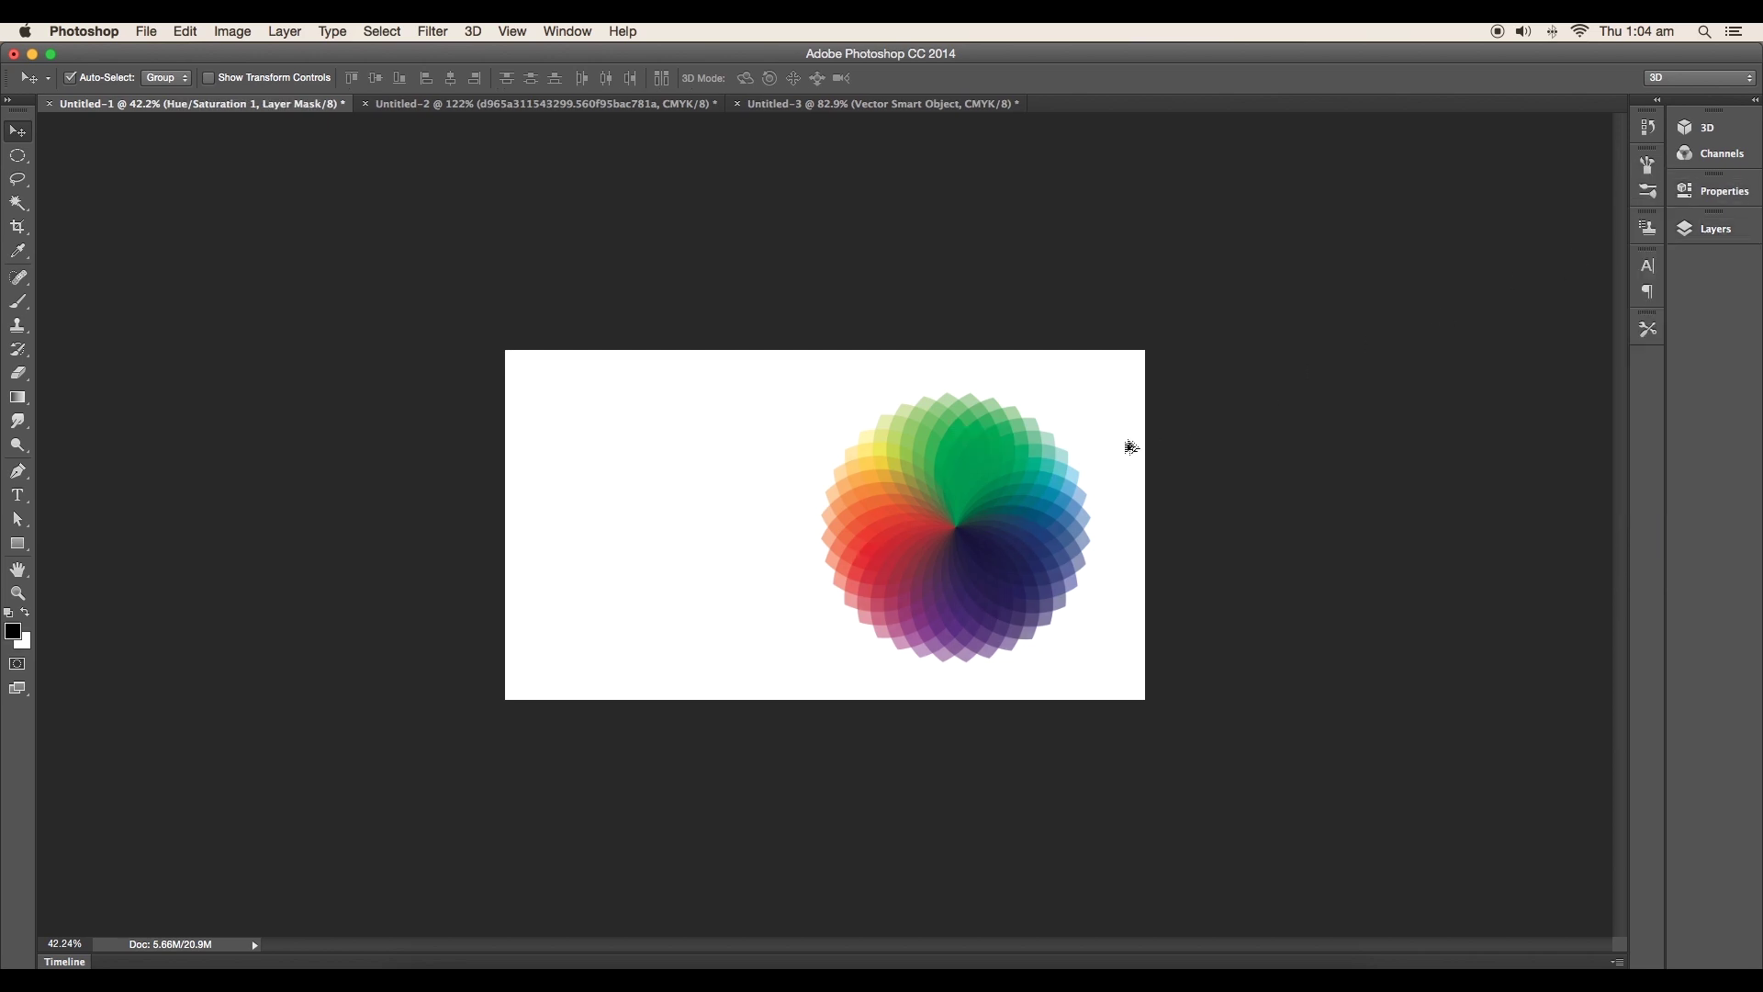
{"action": "scroll", "coordinate": [1127, 459], "scroll_direction": "up", "scroll_amount": 5}
{"action": "left_click_drag", "start_coordinate": [1136, 542], "coordinate": [1181, 511]}
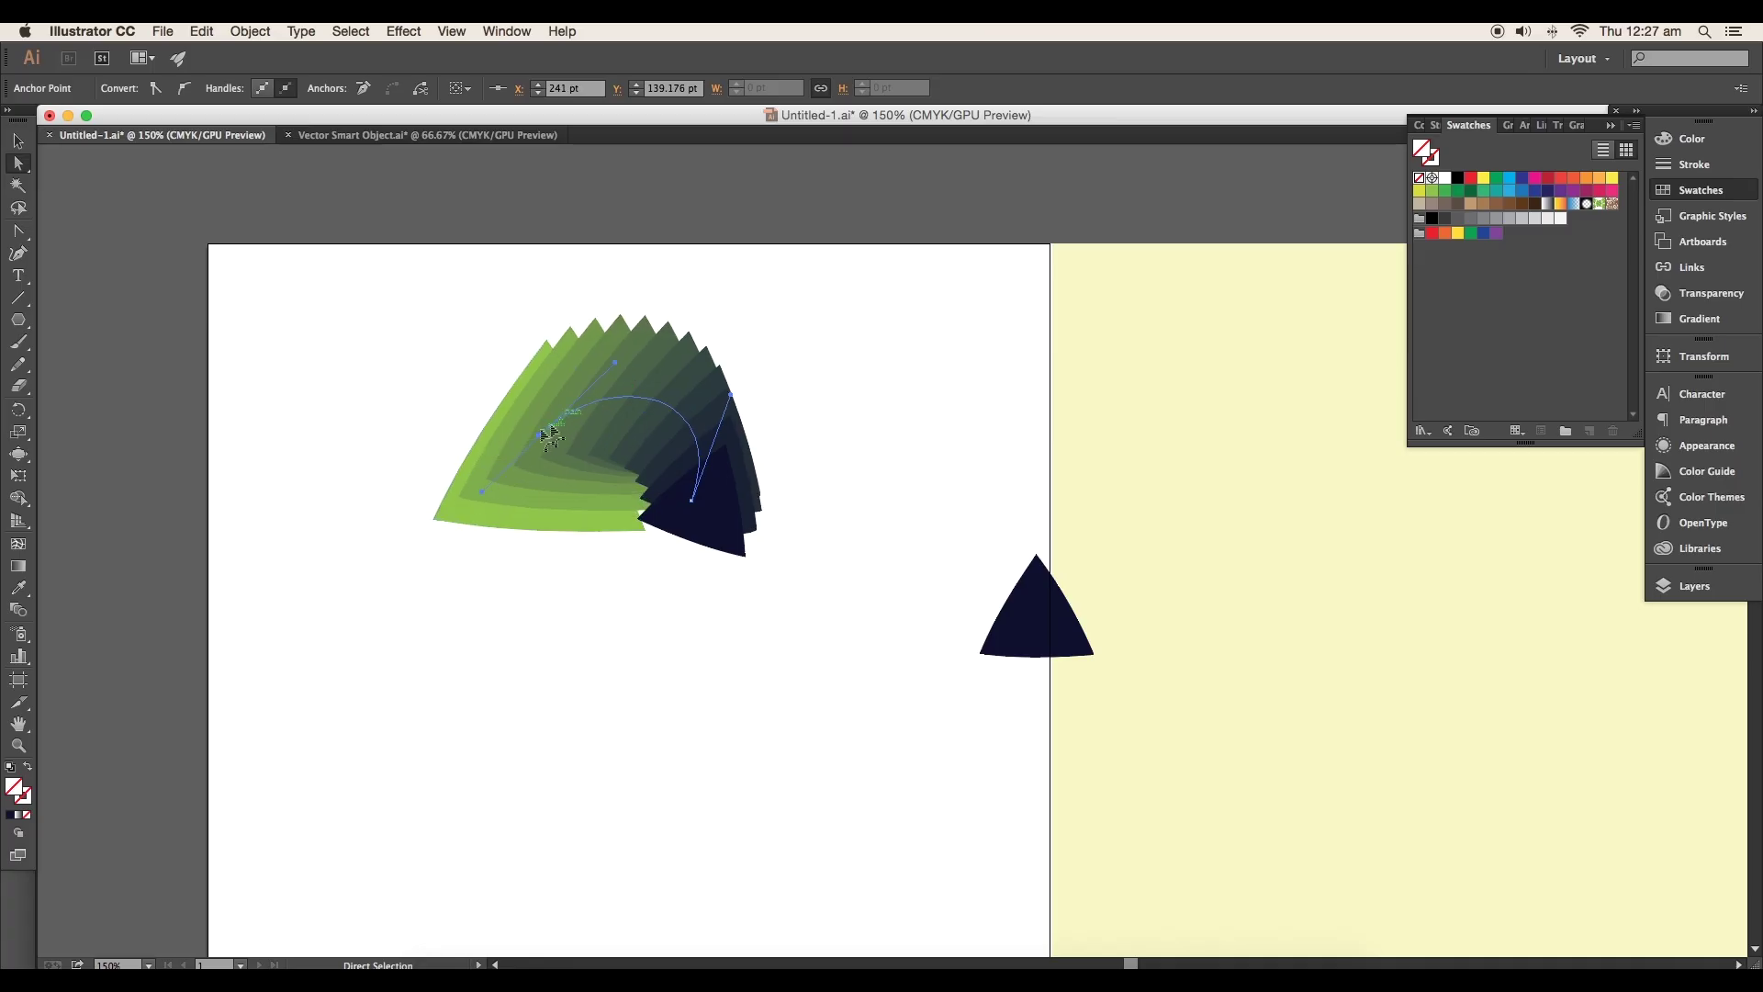
Curve the blend spine to bend the fan, and drag the pink shape's right corner
{"action": "left_click_drag", "start_coordinate": [716, 439], "coordinate": [751, 413]}
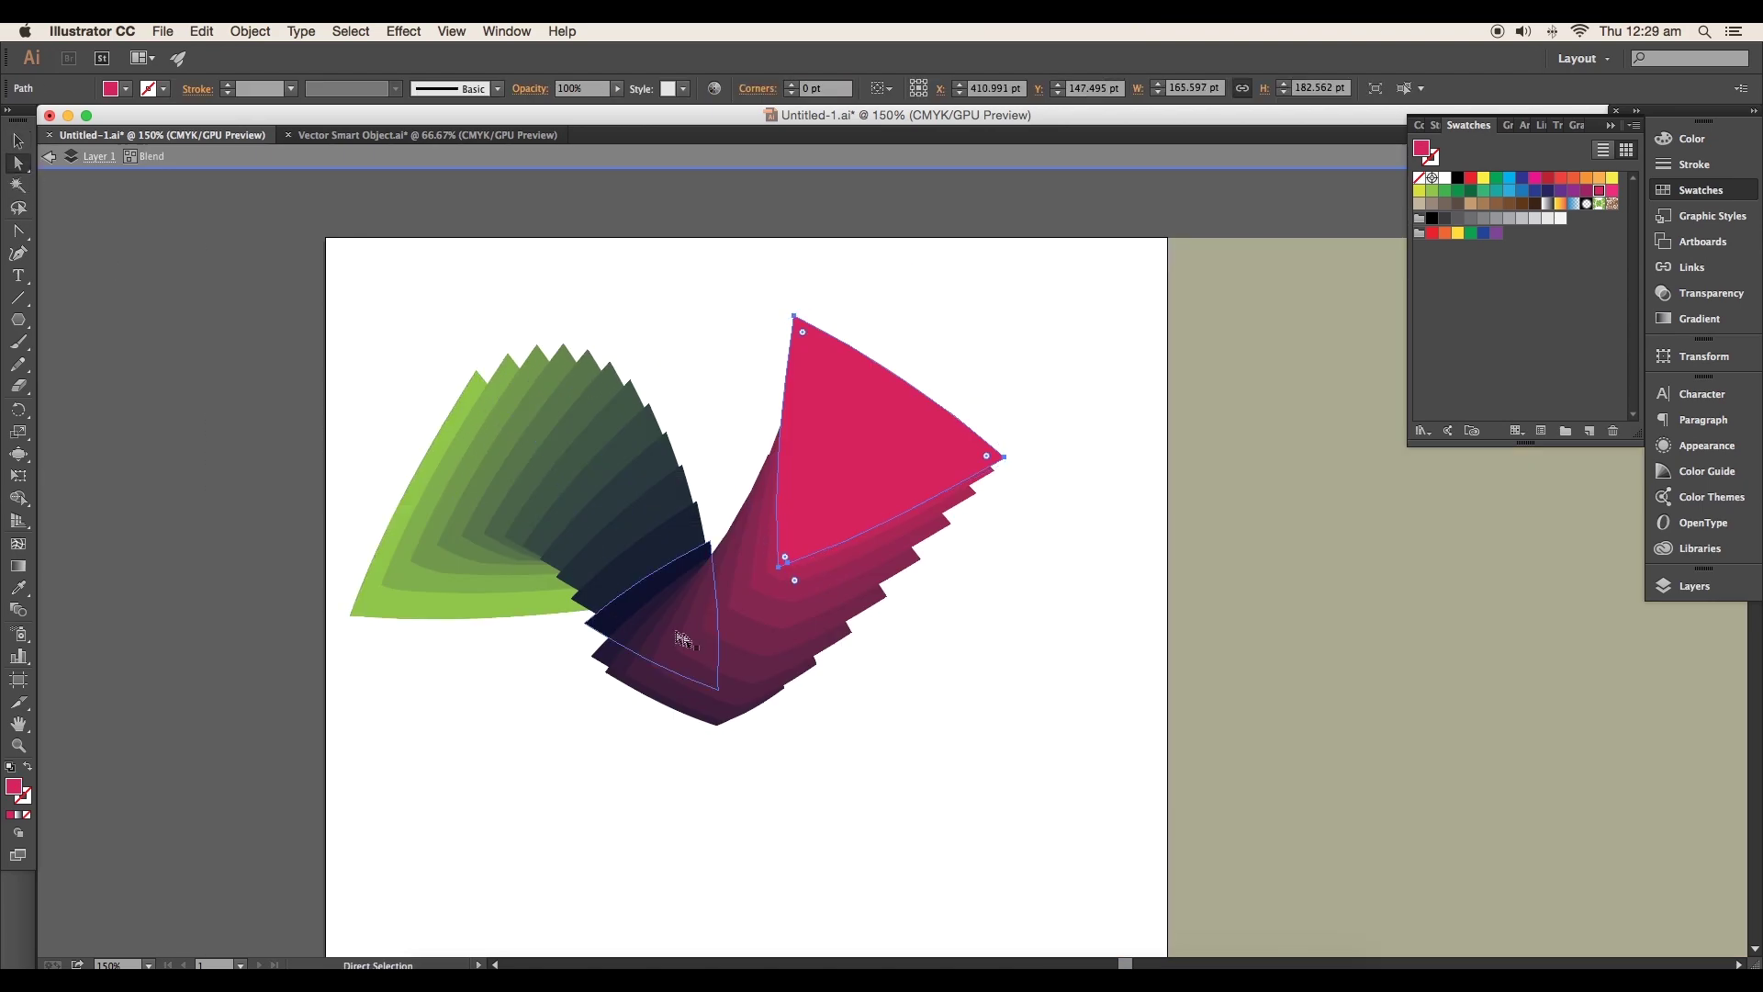
{"action": "left_click", "coordinate": [677, 729]}
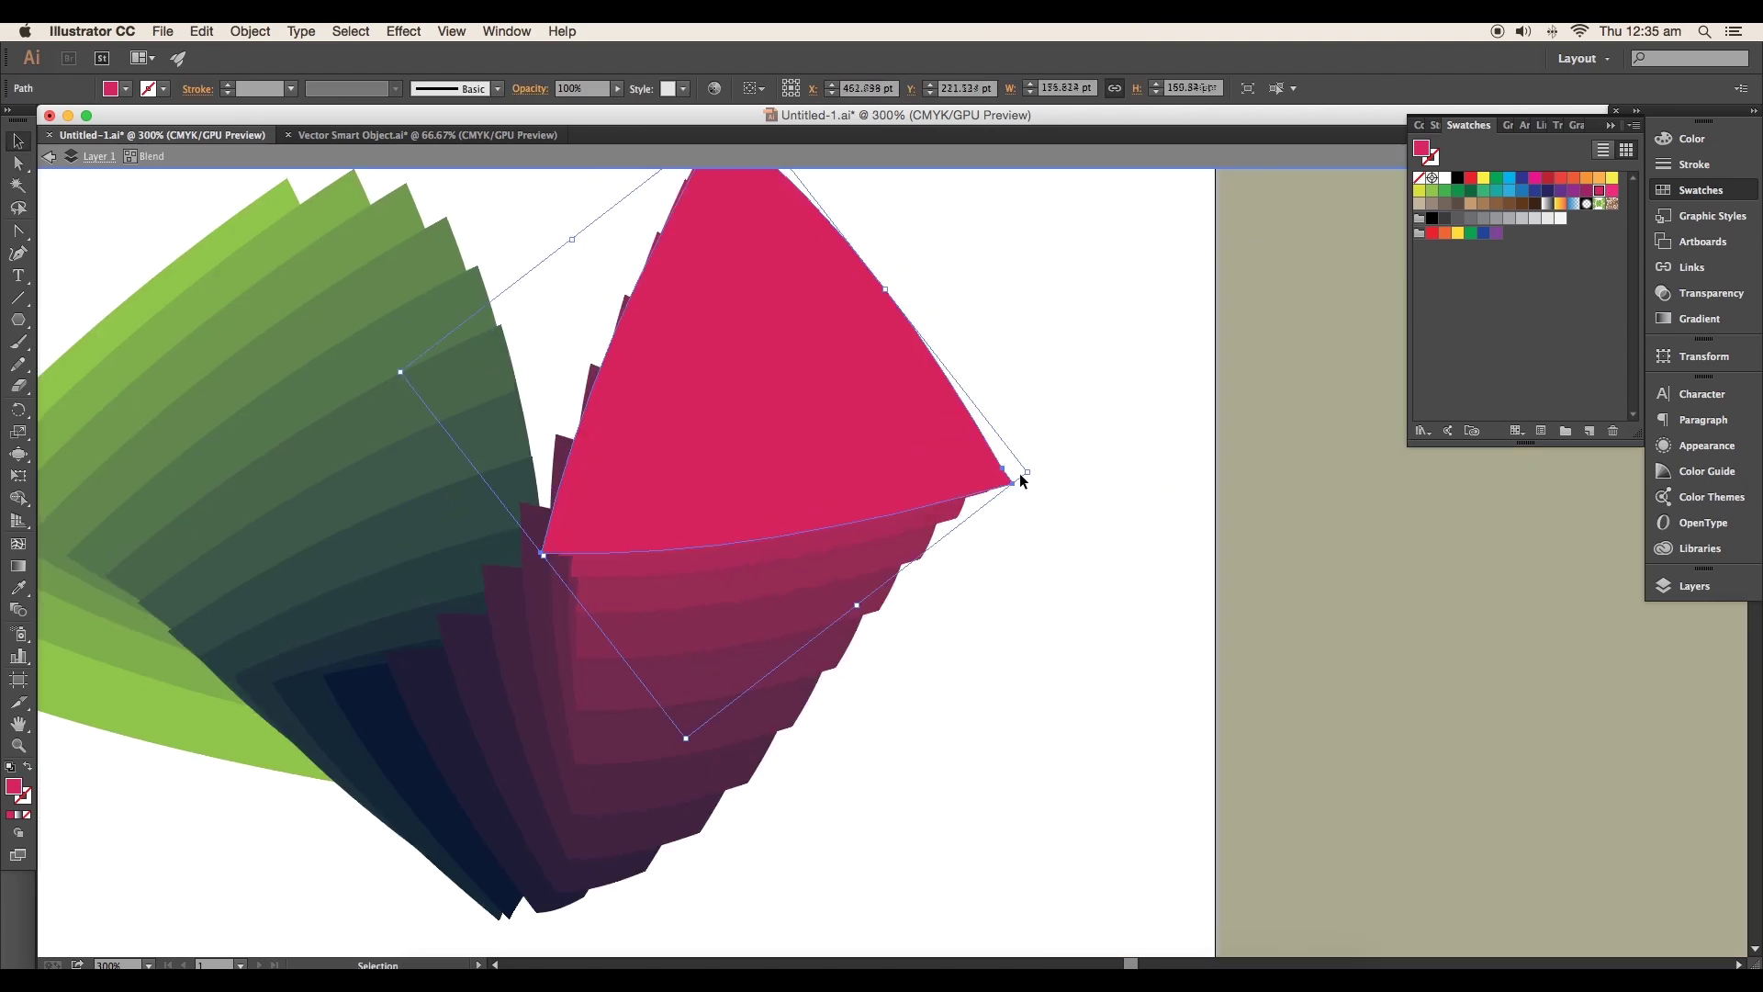
{"action": "left_click_drag", "start_coordinate": [1021, 482], "coordinate": [1037, 385]}
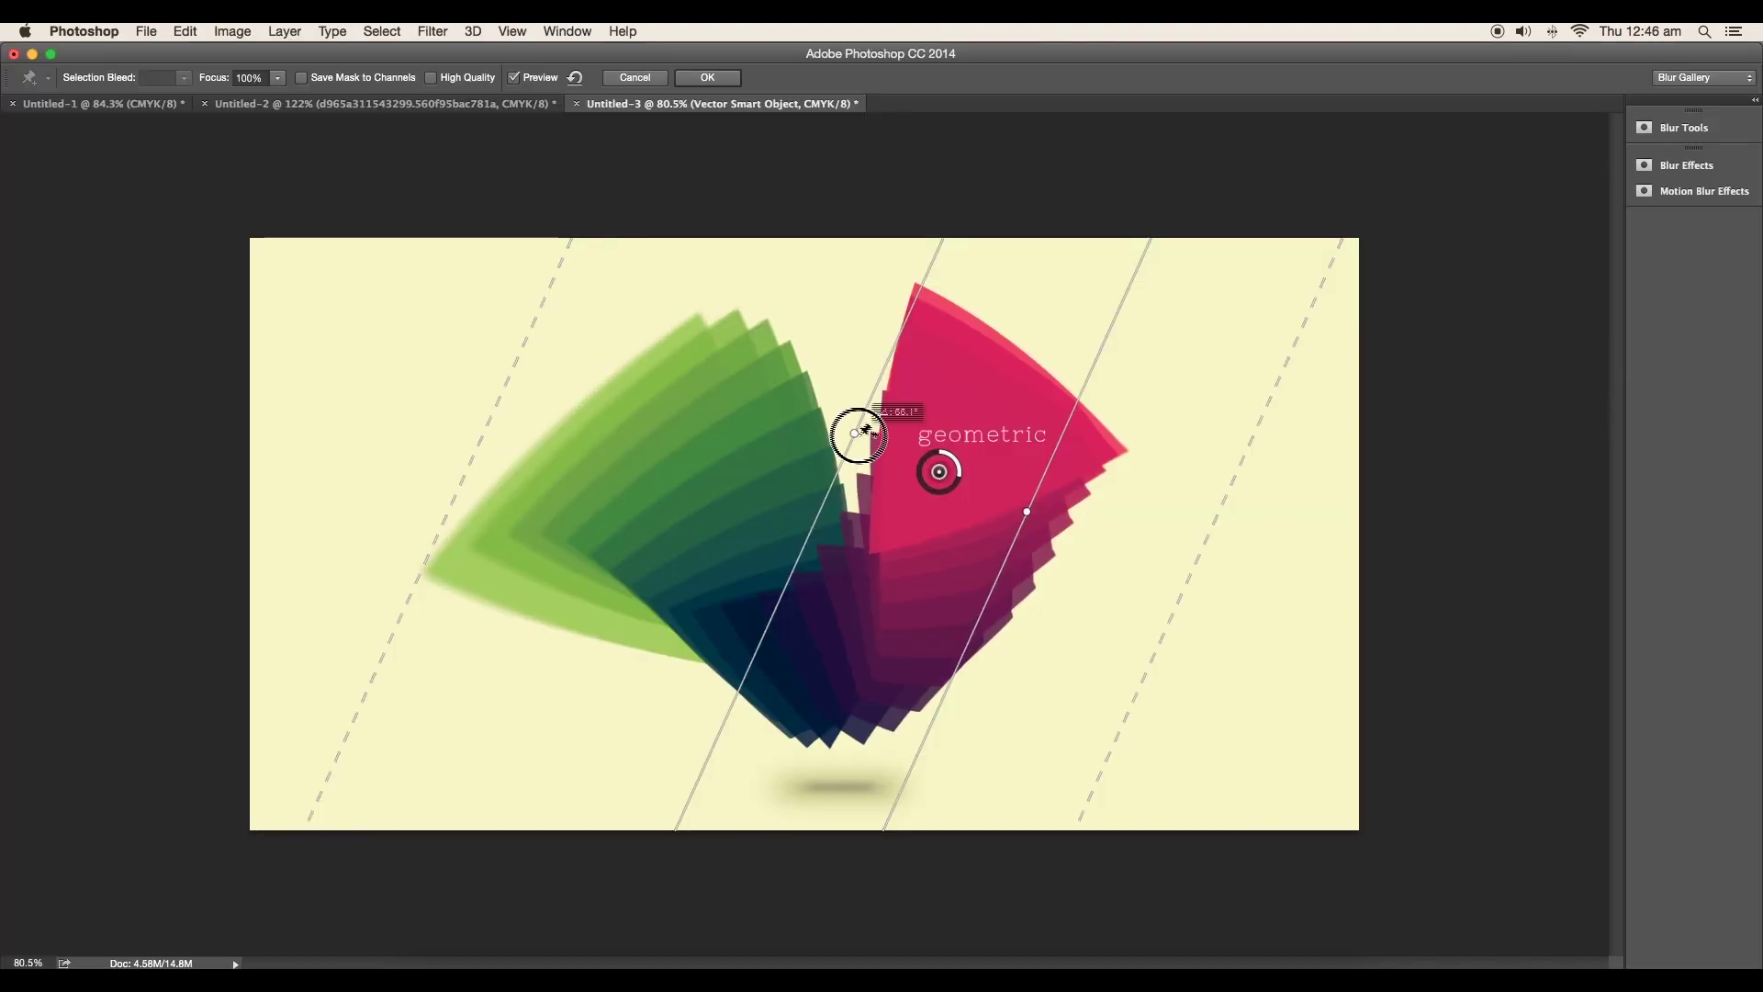
Rotate the tilt-shift angle, repeat rotated ellipse copies into a spirograph, and enlarge the outer glow to 27 px
{"action": "left_click_drag", "start_coordinate": [863, 431], "coordinate": [355, 355]}
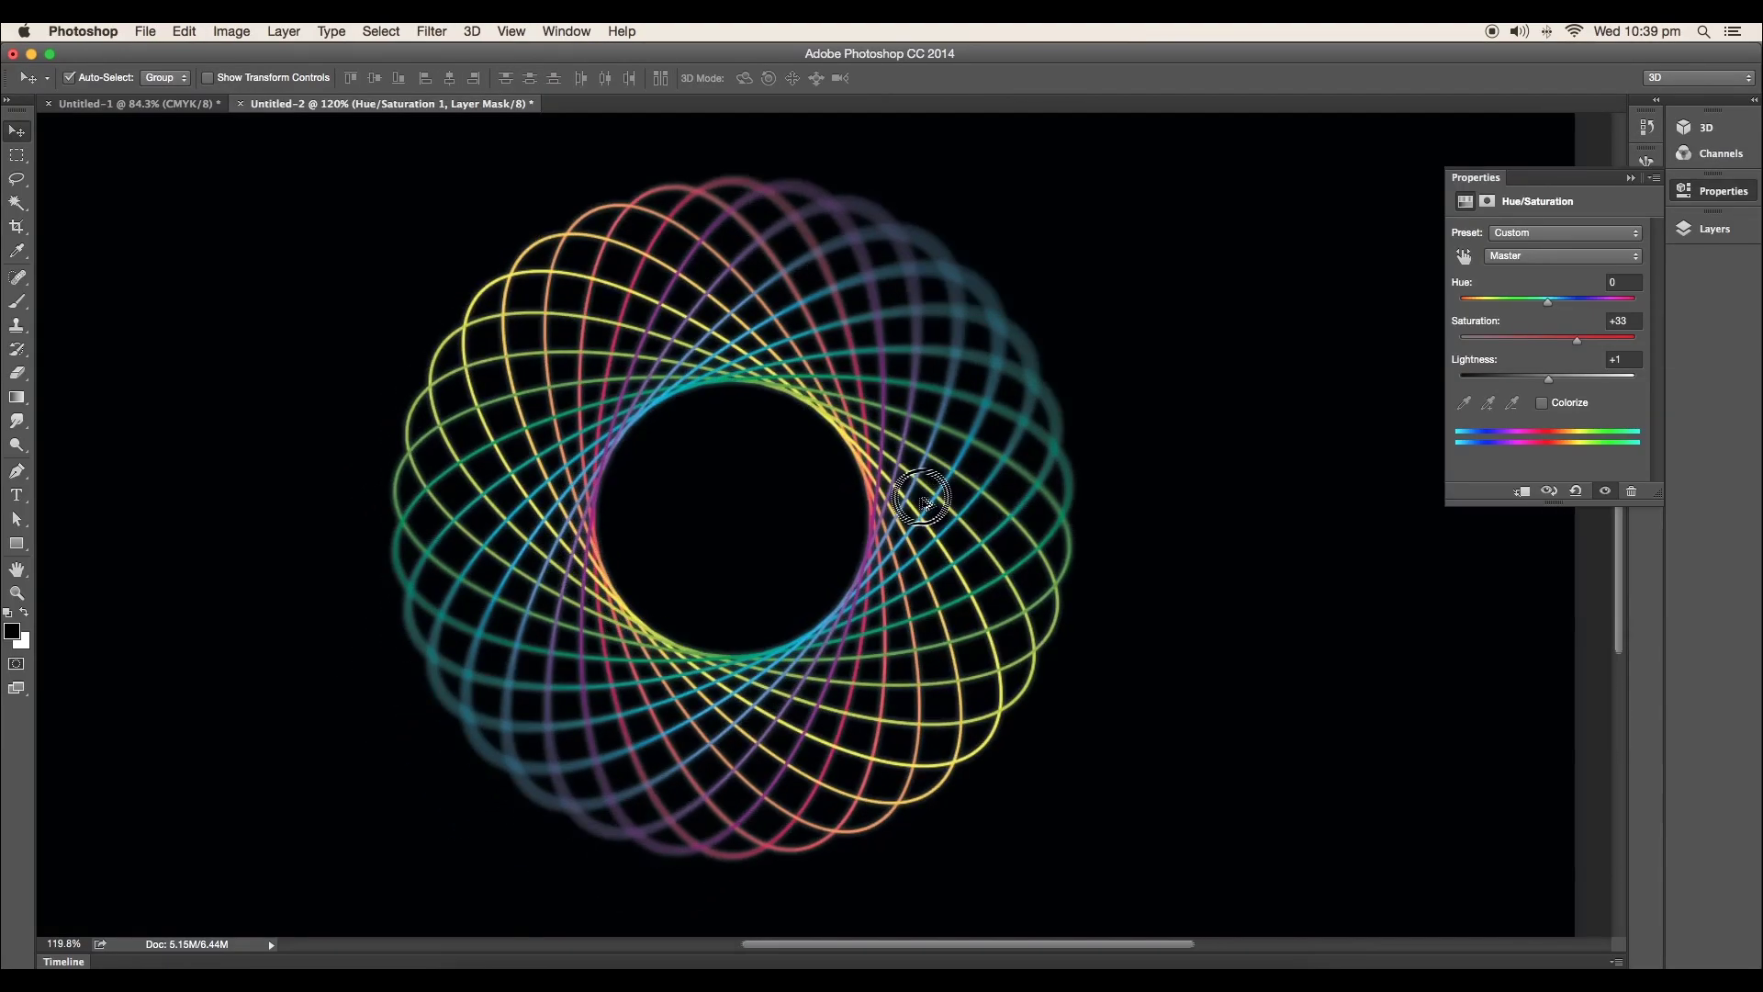
{"action": "left_click_drag", "start_coordinate": [865, 241], "coordinate": [785, 204]}
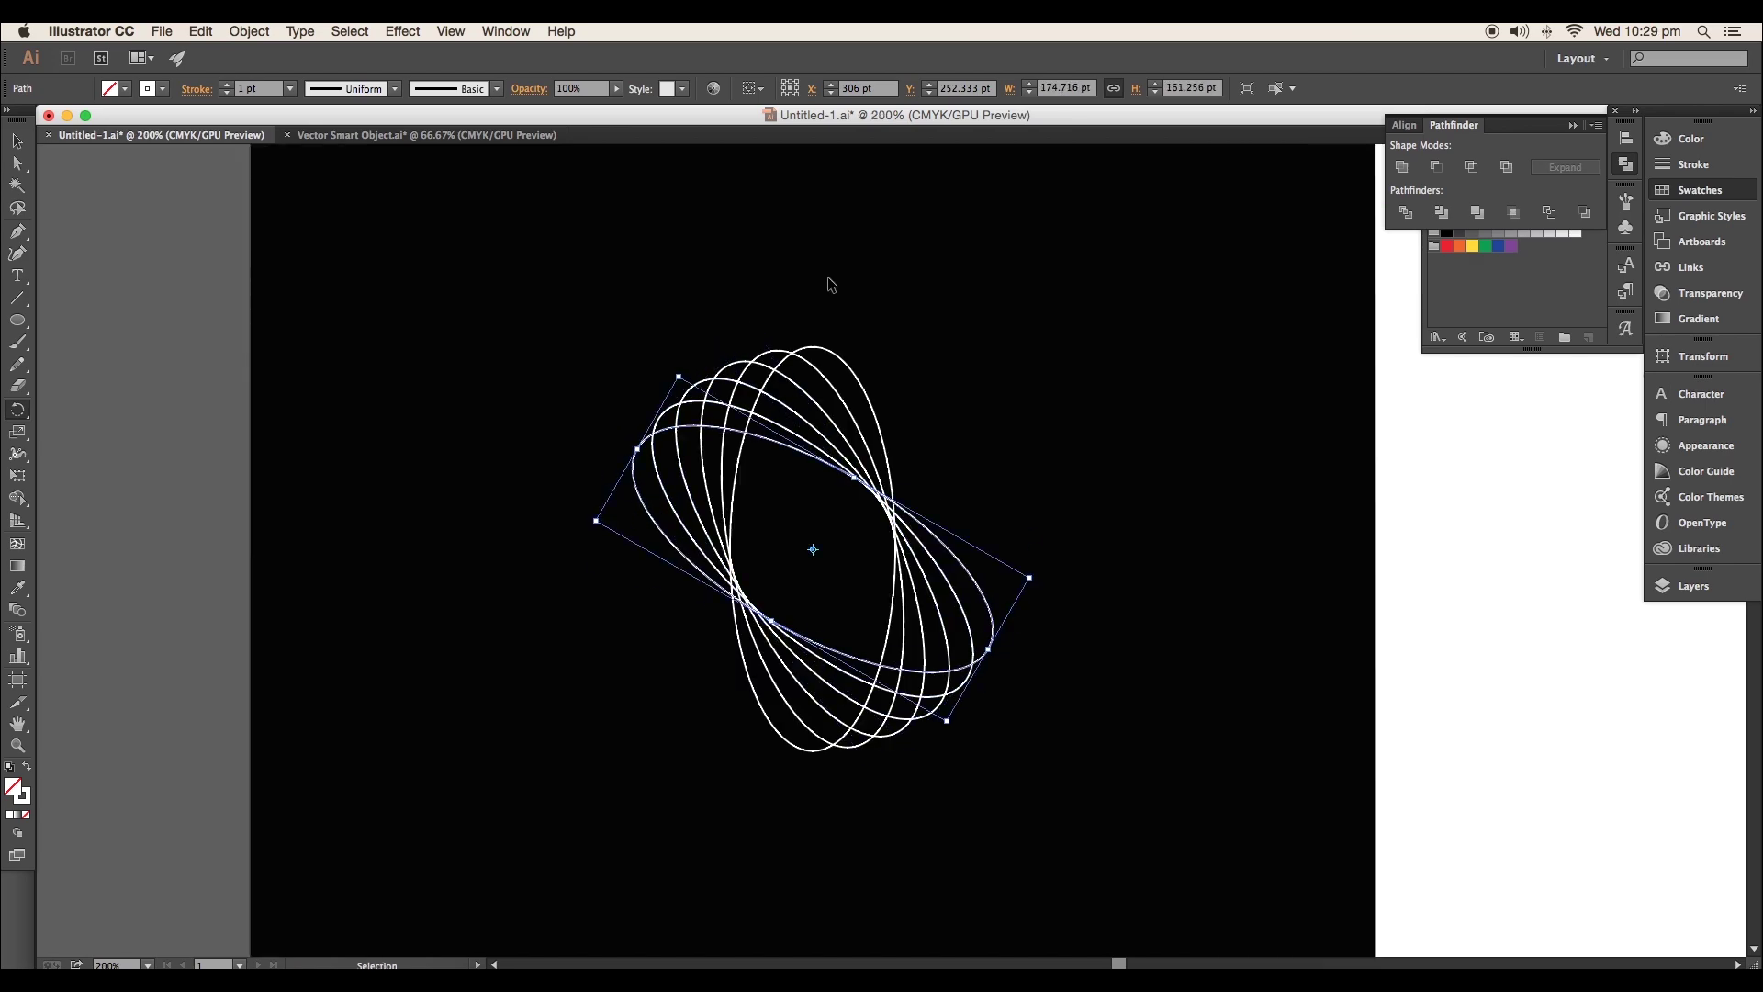
{"action": "key", "text": "ctrl+d"}
{"action": "key", "text": "ctrl+d"}
{"action": "key", "text": "ctrl+d"}
{"action": "key", "text": "ctrl+d"}
{"action": "key", "text": "ctrl+d"}
{"action": "key", "text": "ctrl+d"}
{"action": "key", "text": "ctrl+d"}
{"action": "key", "text": "ctrl+d"}
{"action": "key", "text": "ctrl+d"}
{"action": "key", "text": "ctrl+d"}
{"action": "key", "text": "ctrl+d"}
{"action": "key", "text": "ctrl+d"}
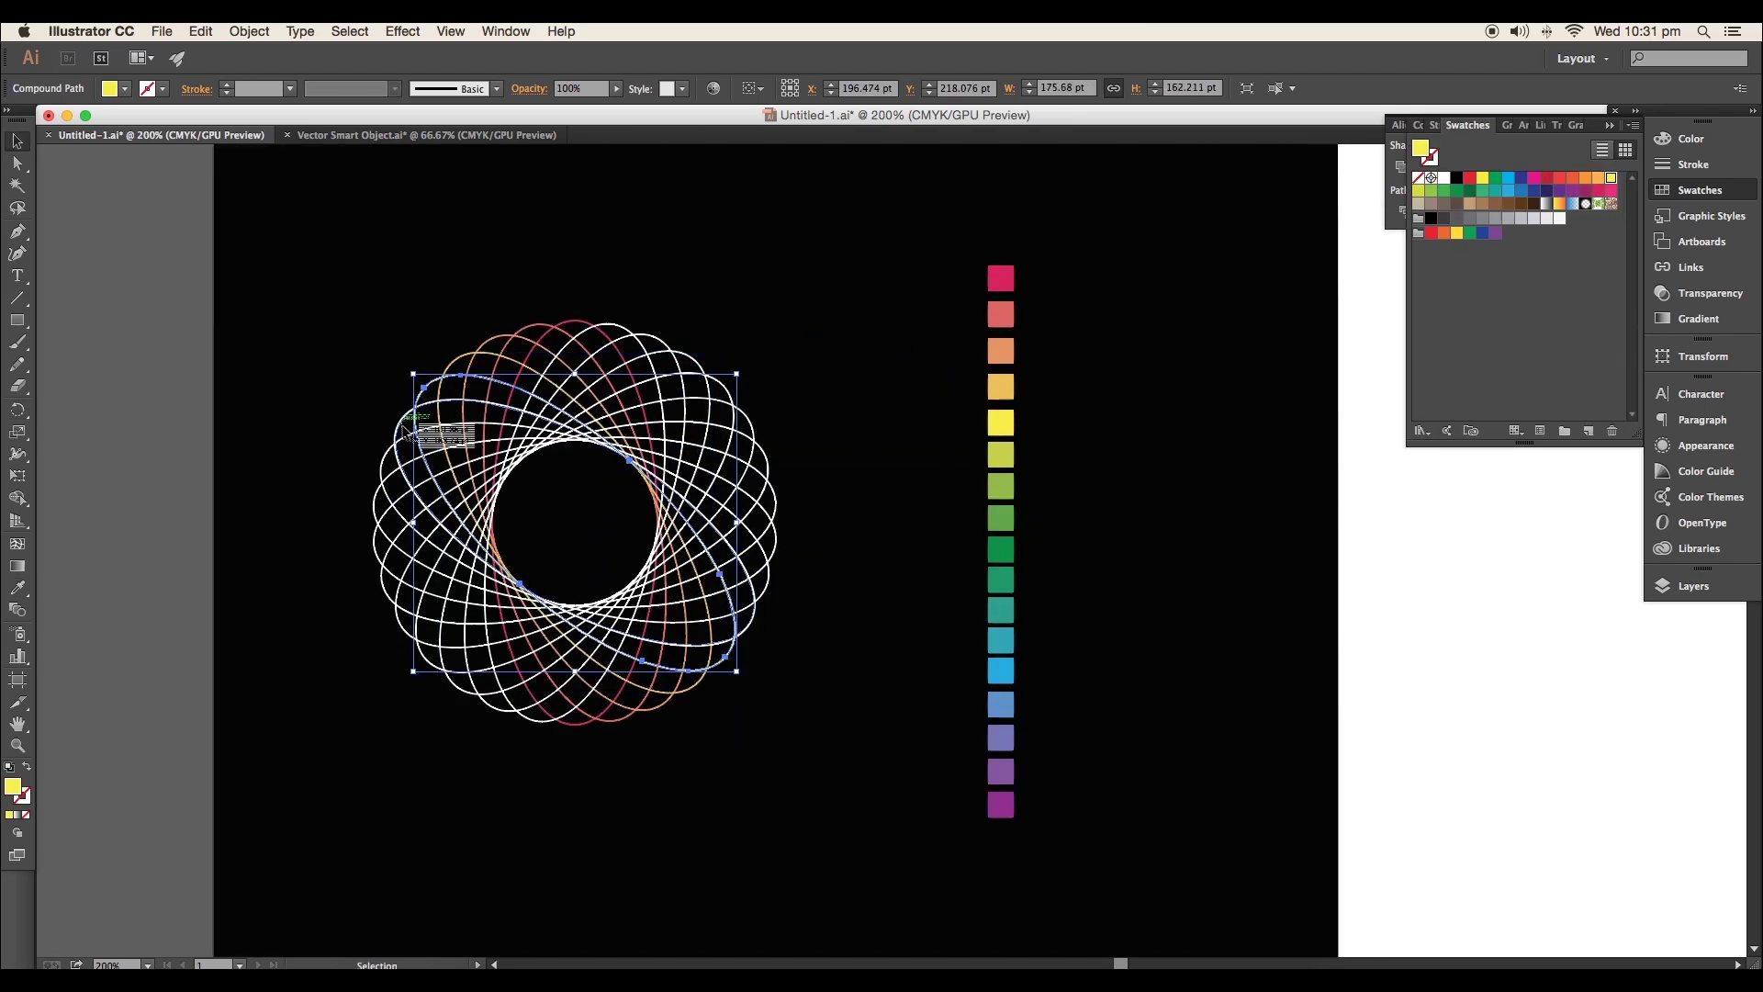
{"action": "left_click", "coordinate": [464, 698]}
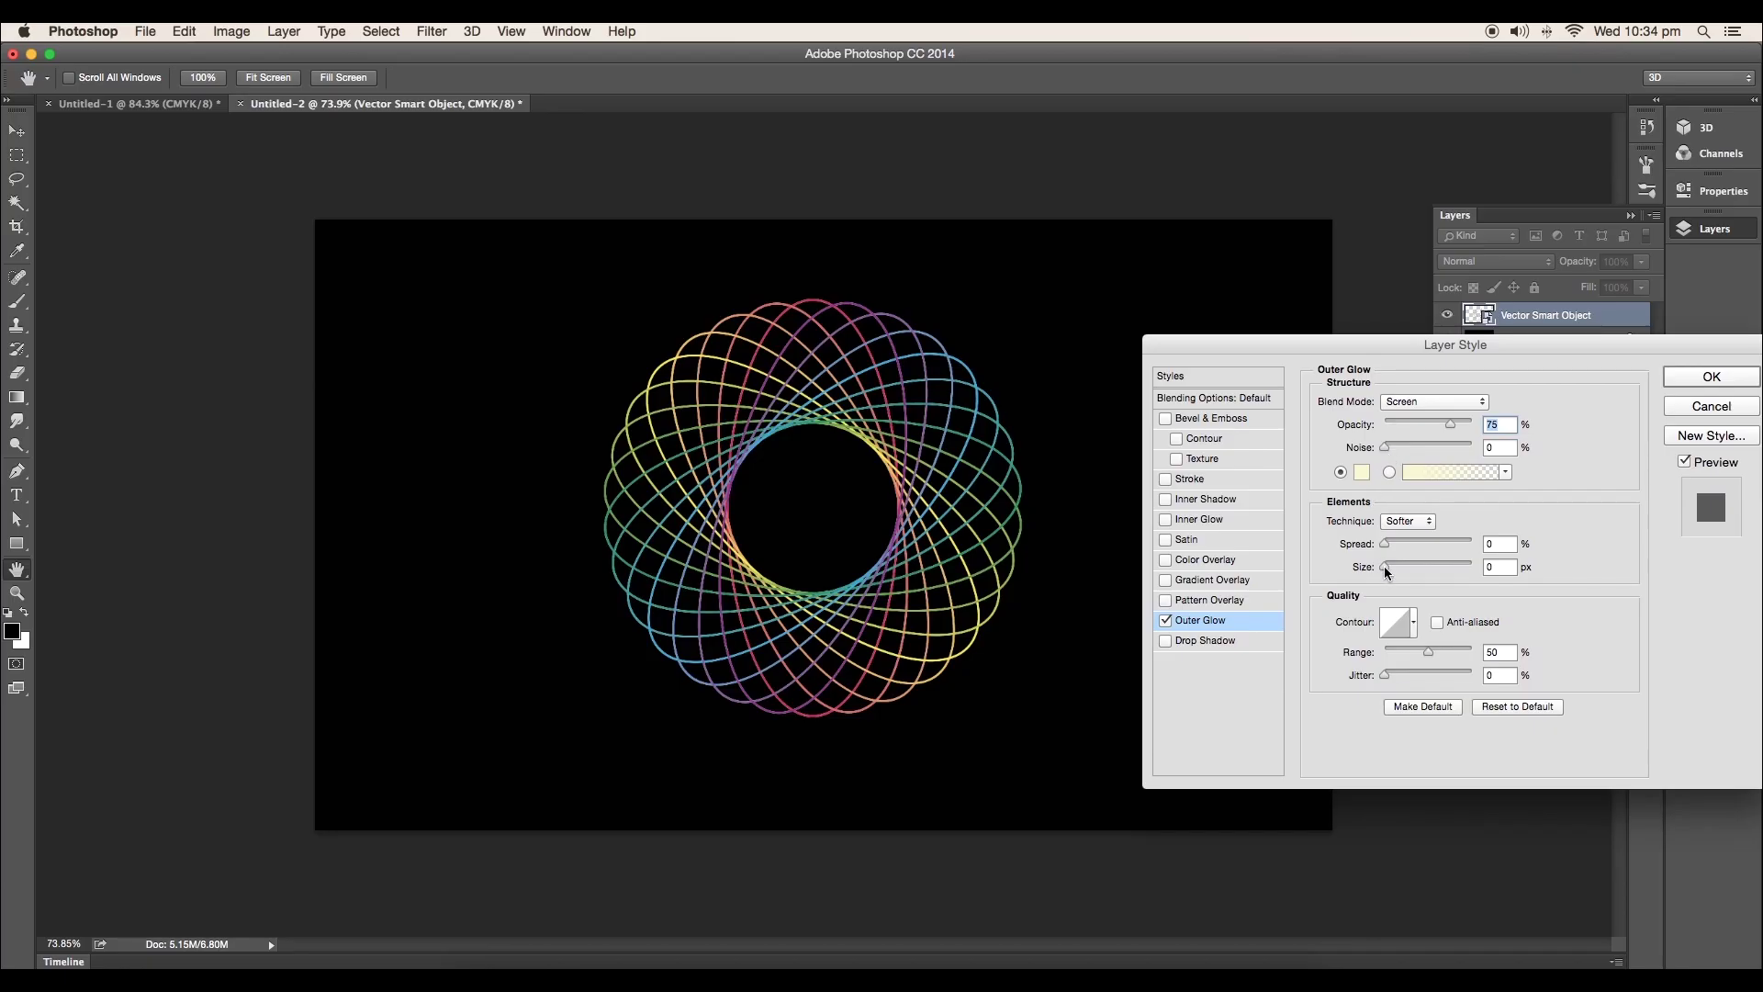
{"action": "left_click_drag", "start_coordinate": [1388, 571], "coordinate": [1395, 571]}
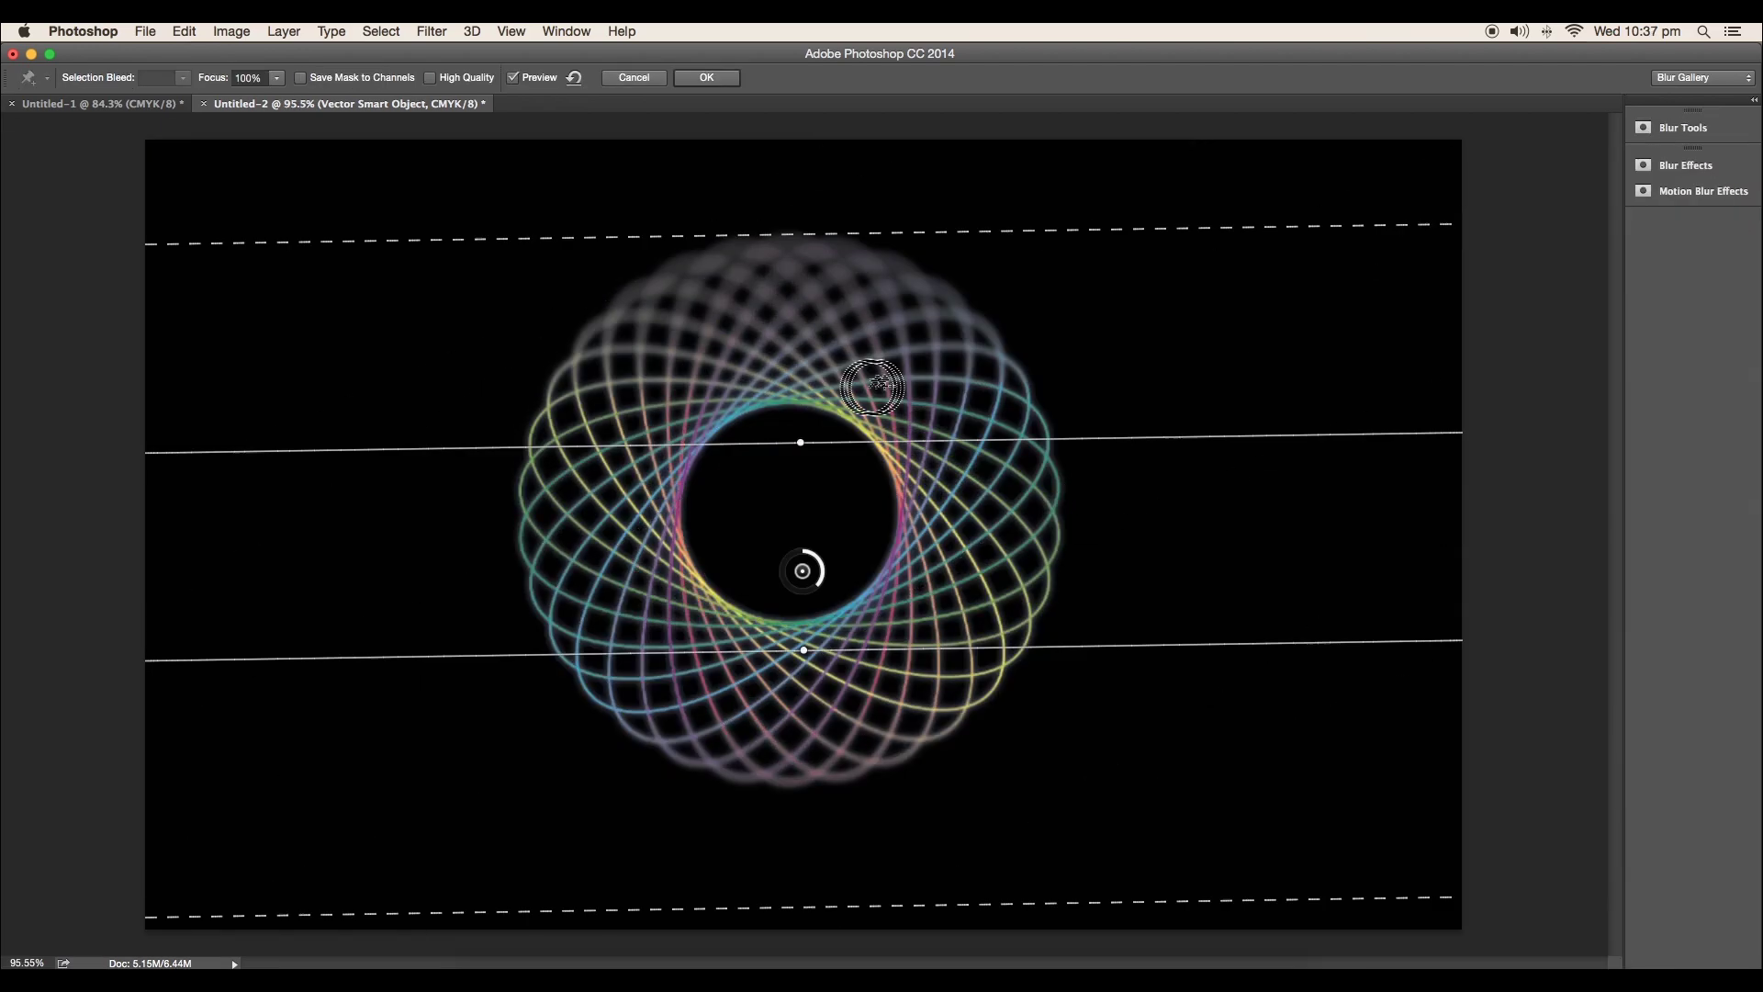
Tilt the blur band diagonally and lower the outer glow opacity to 28%
{"action": "left_click_drag", "start_coordinate": [802, 441], "coordinate": [898, 484]}
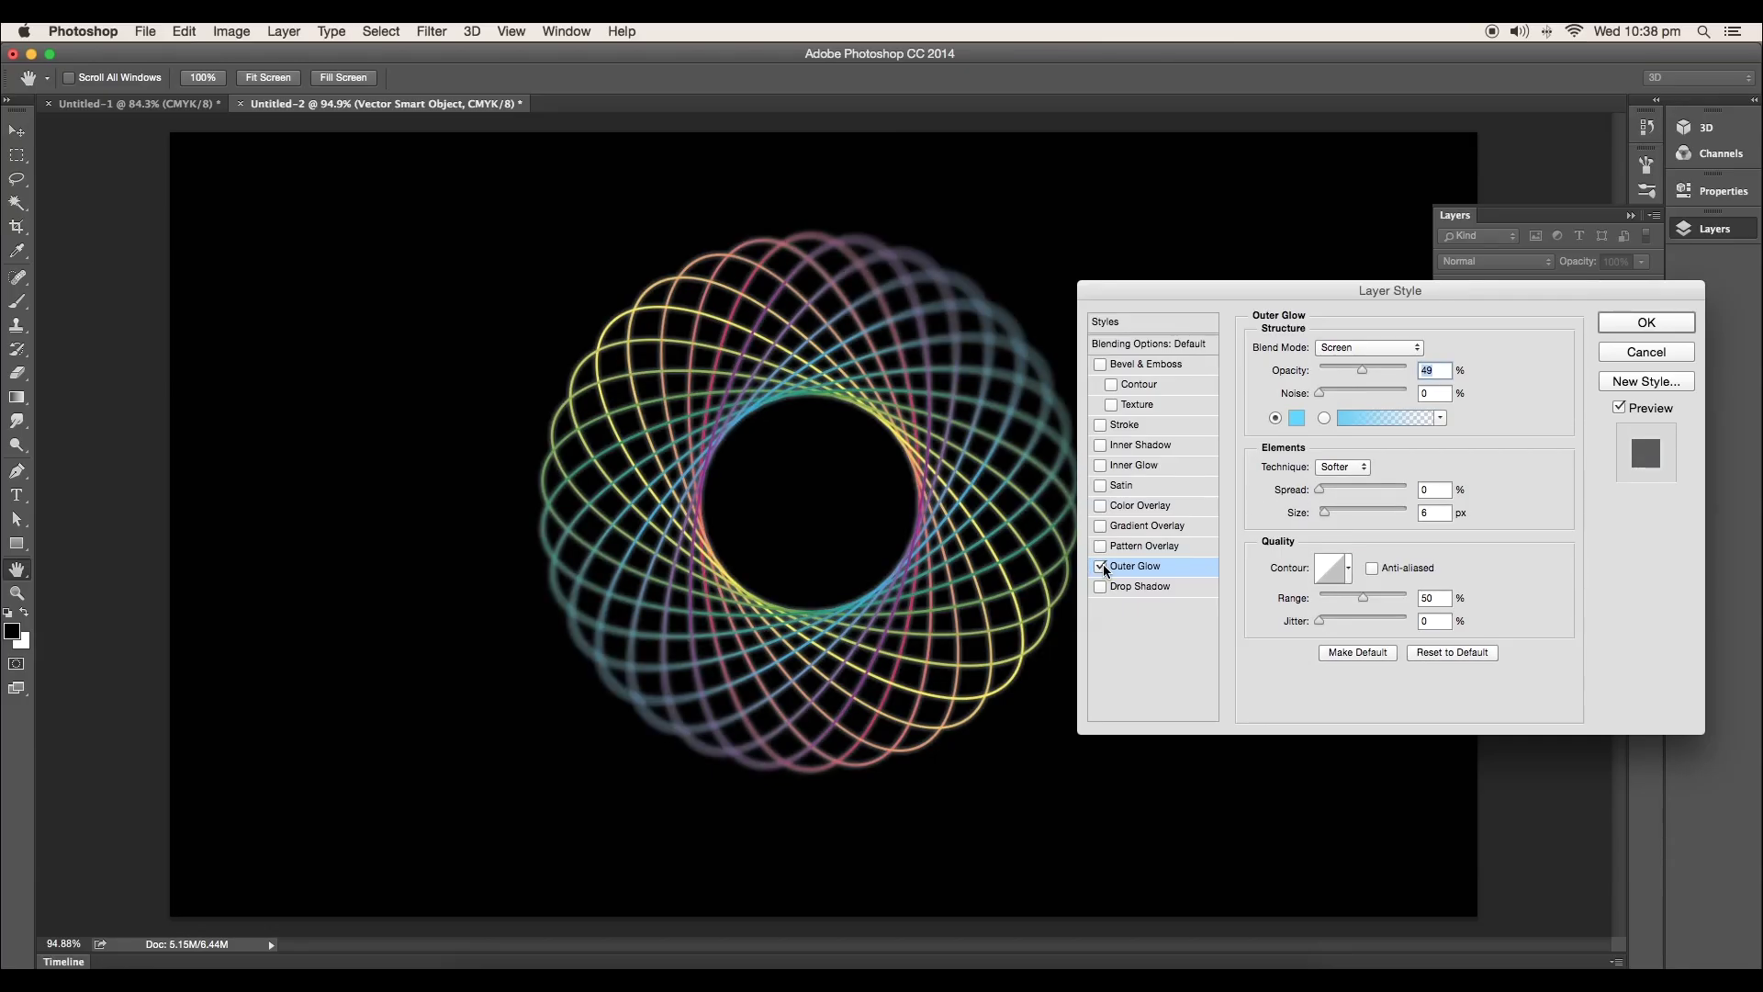
{"action": "left_click_drag", "start_coordinate": [1362, 368], "coordinate": [1339, 368]}
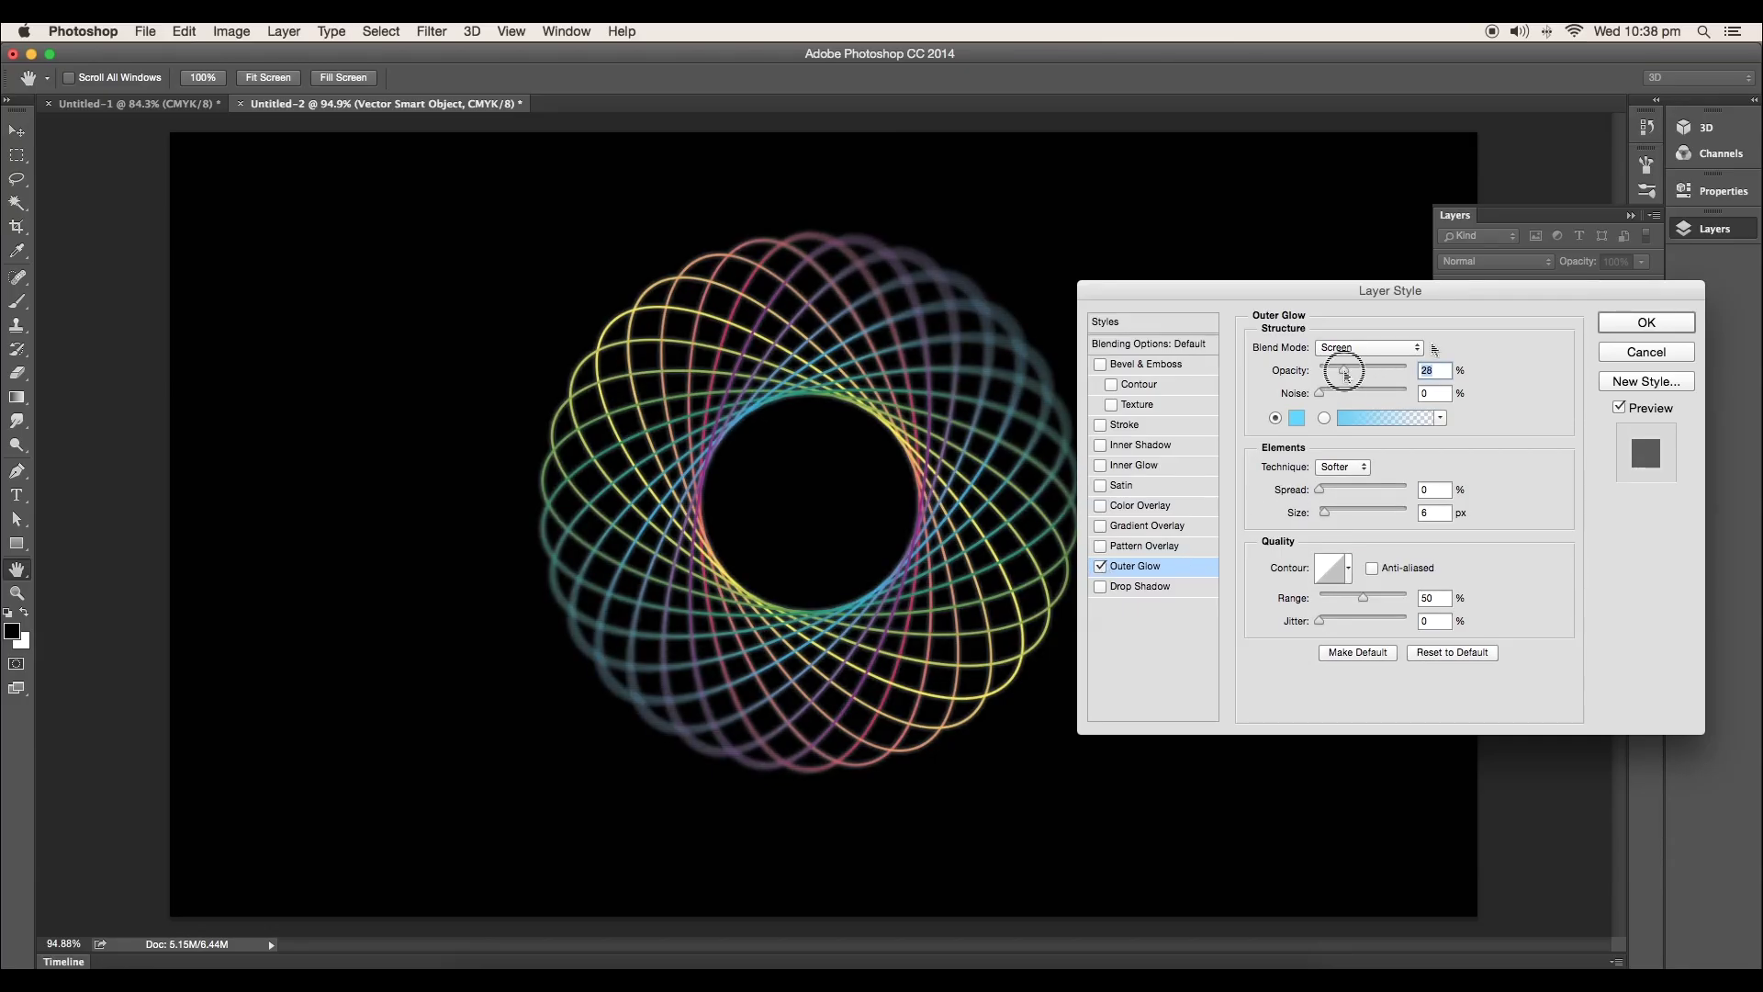